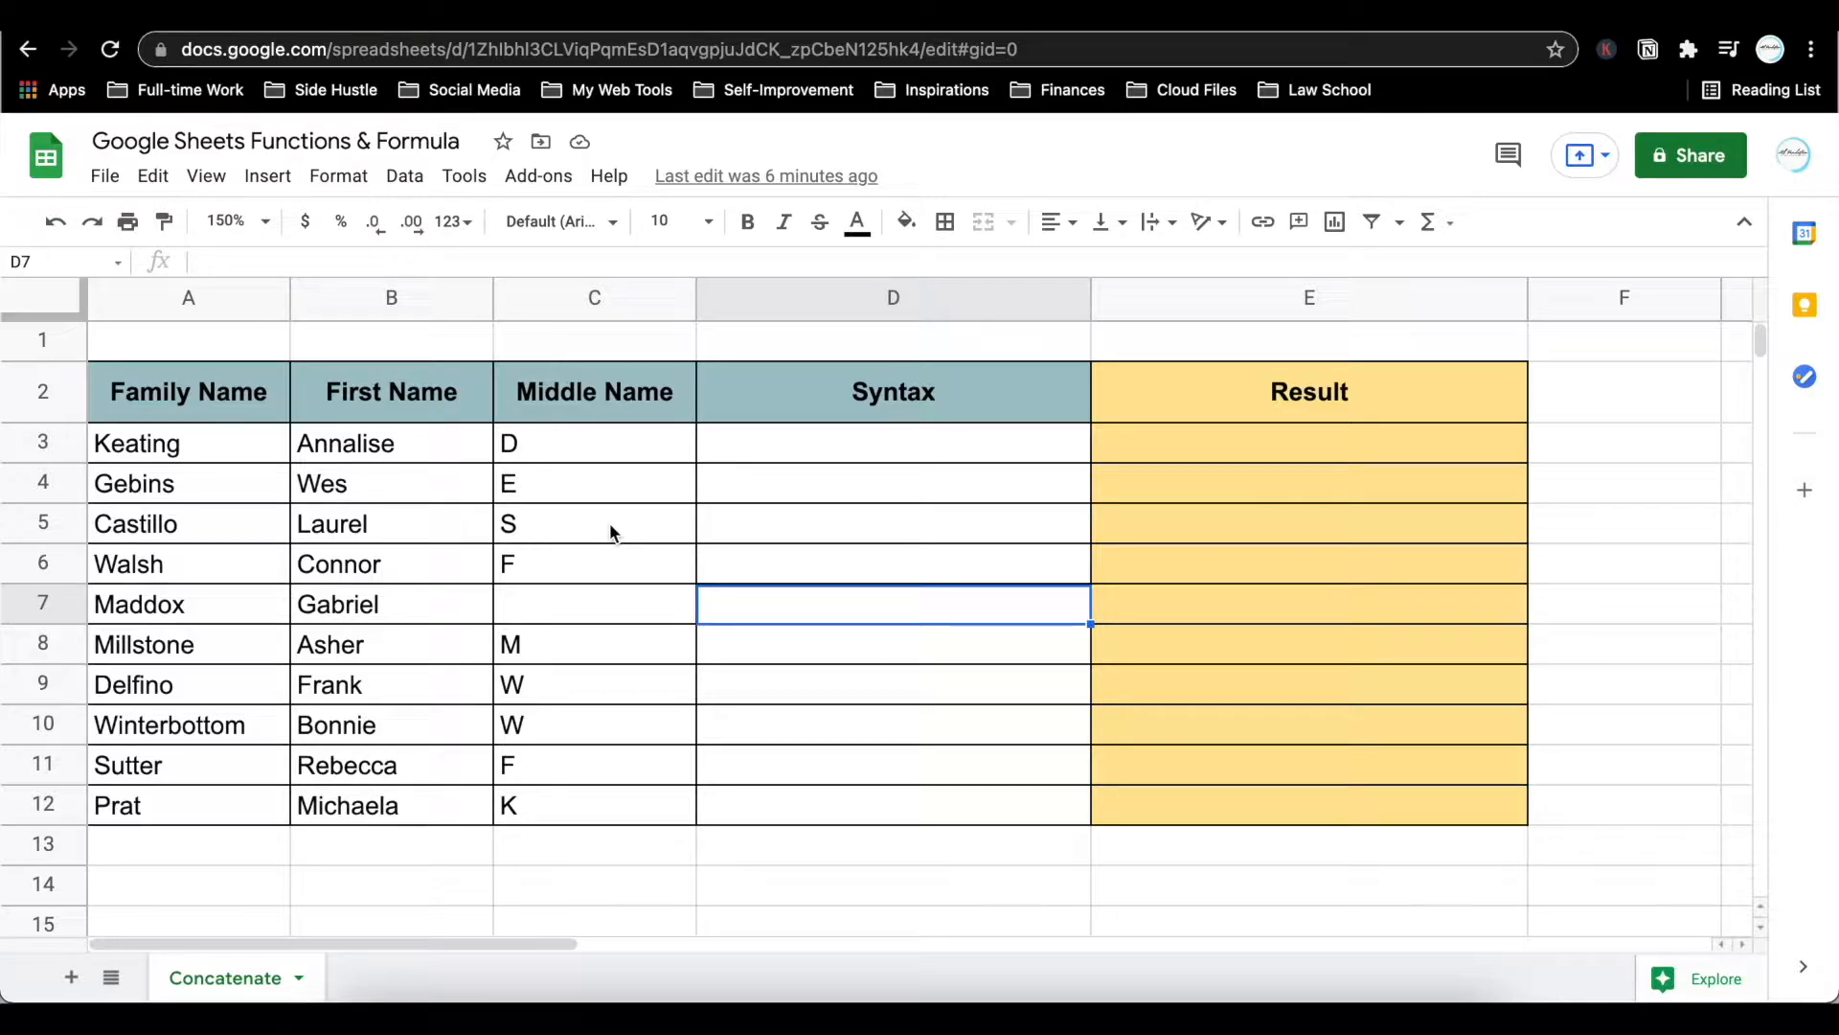
- Enter the function's syntax as plain text in D3: =concatenate(string1,string2,...)
click(856, 450)
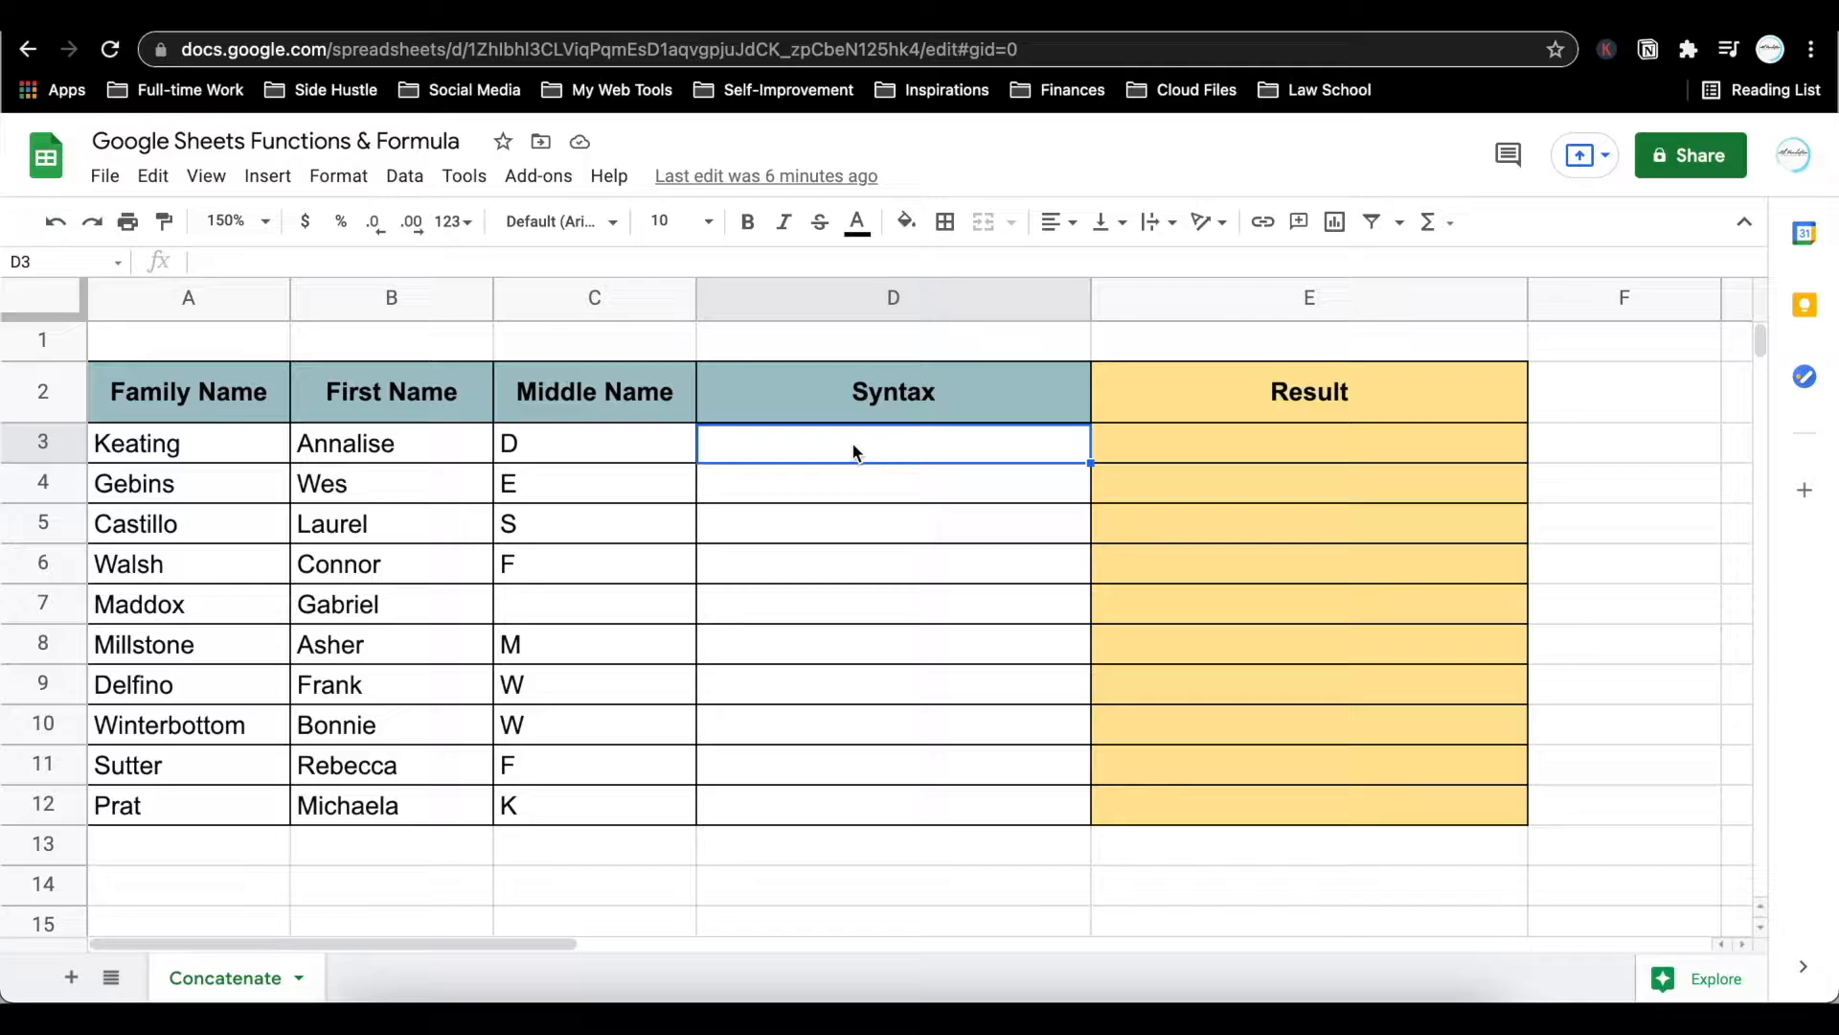
text('=)
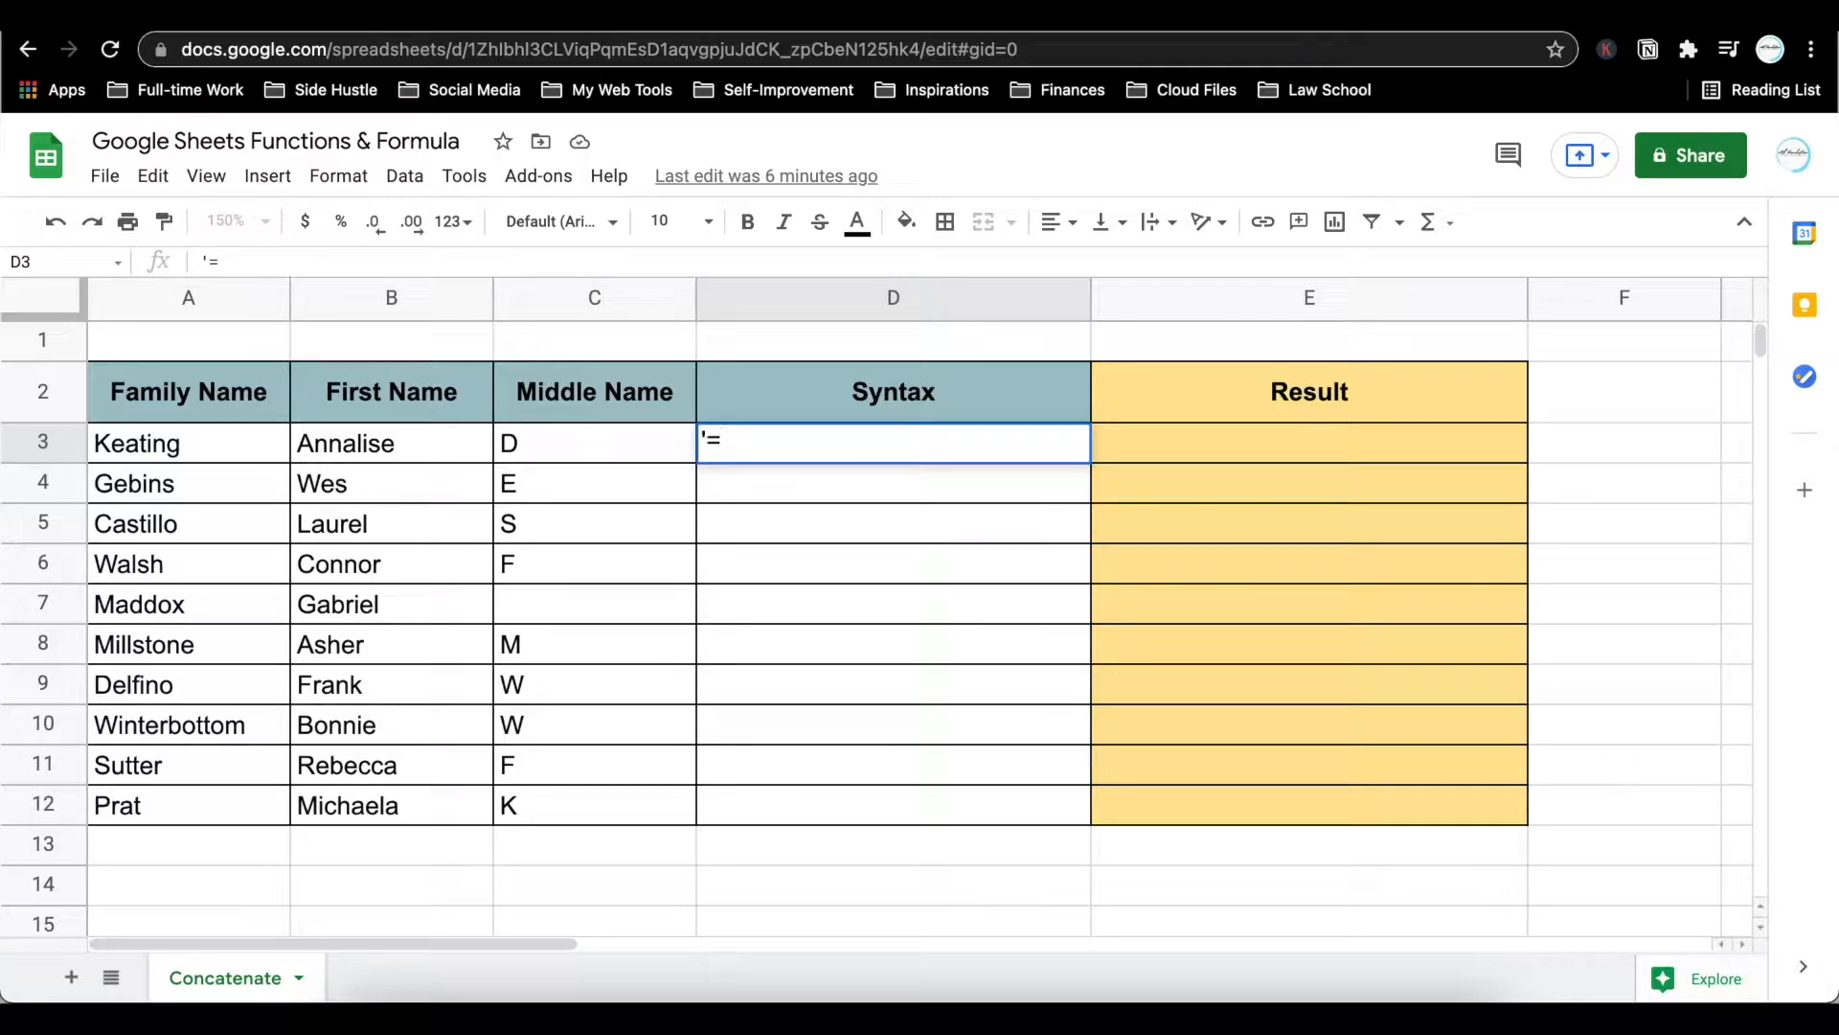
text(concate)
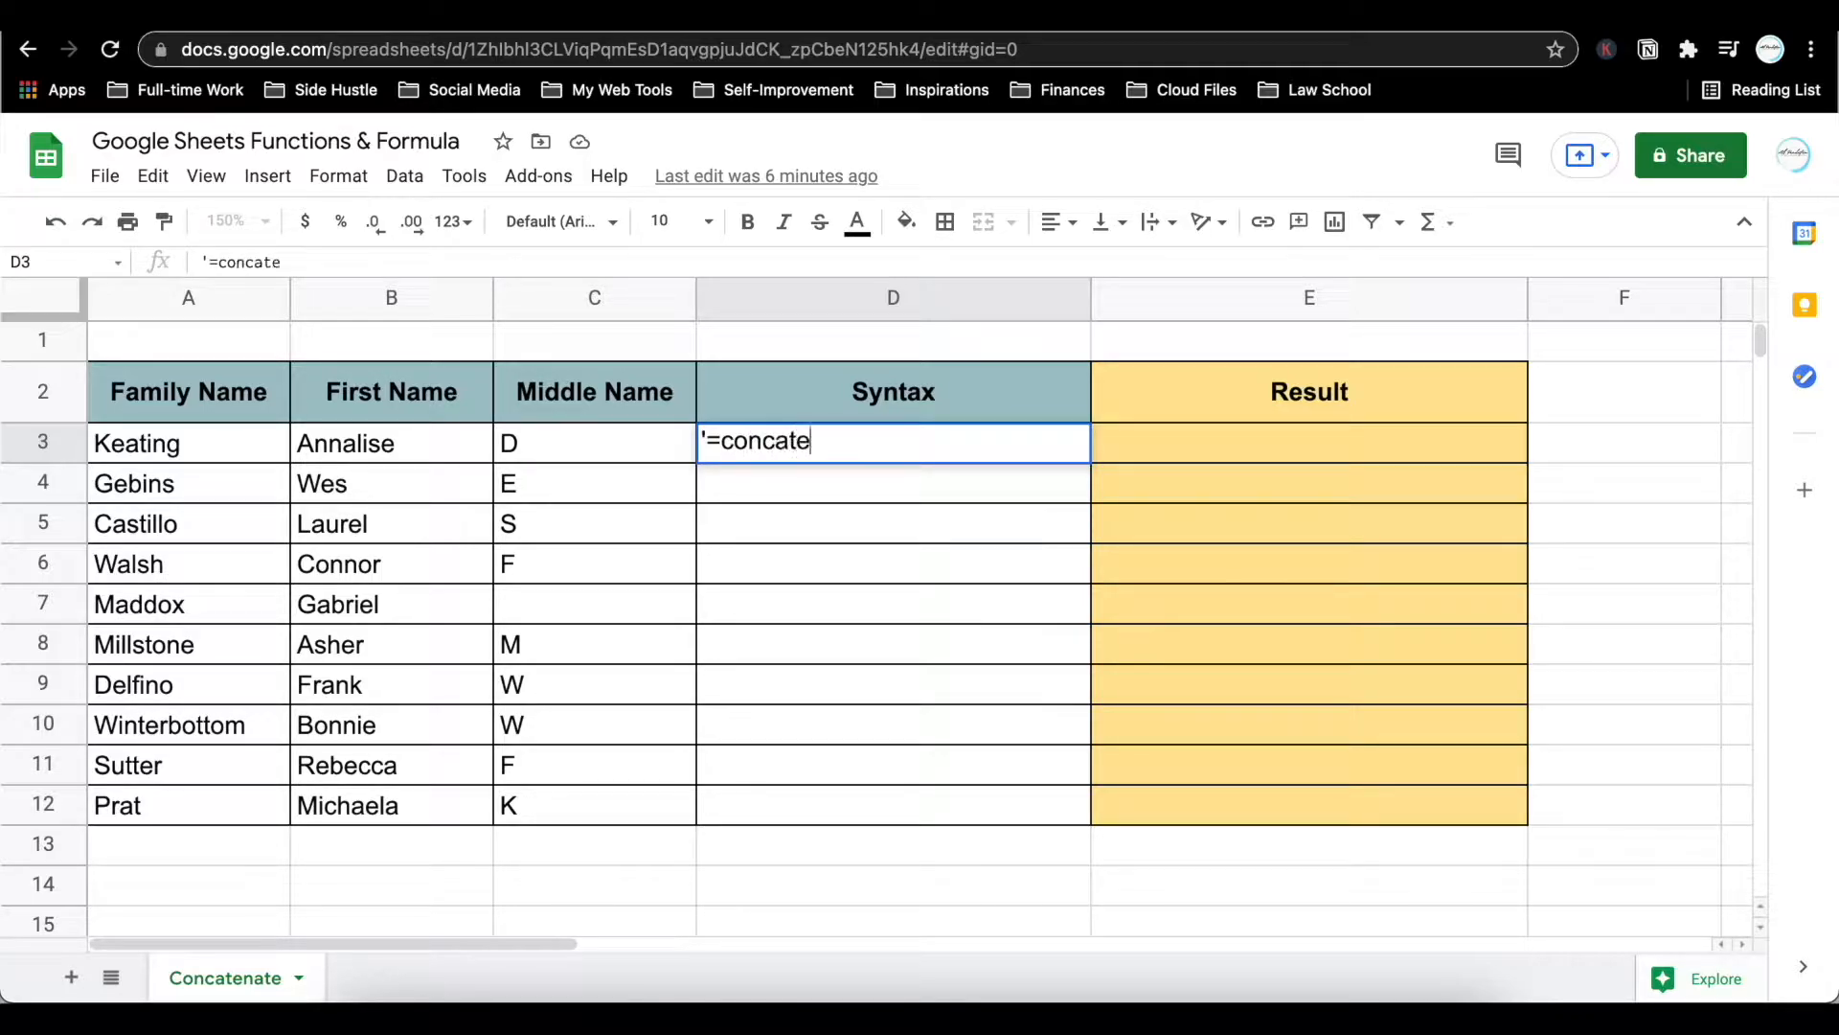
text(nate(string1)
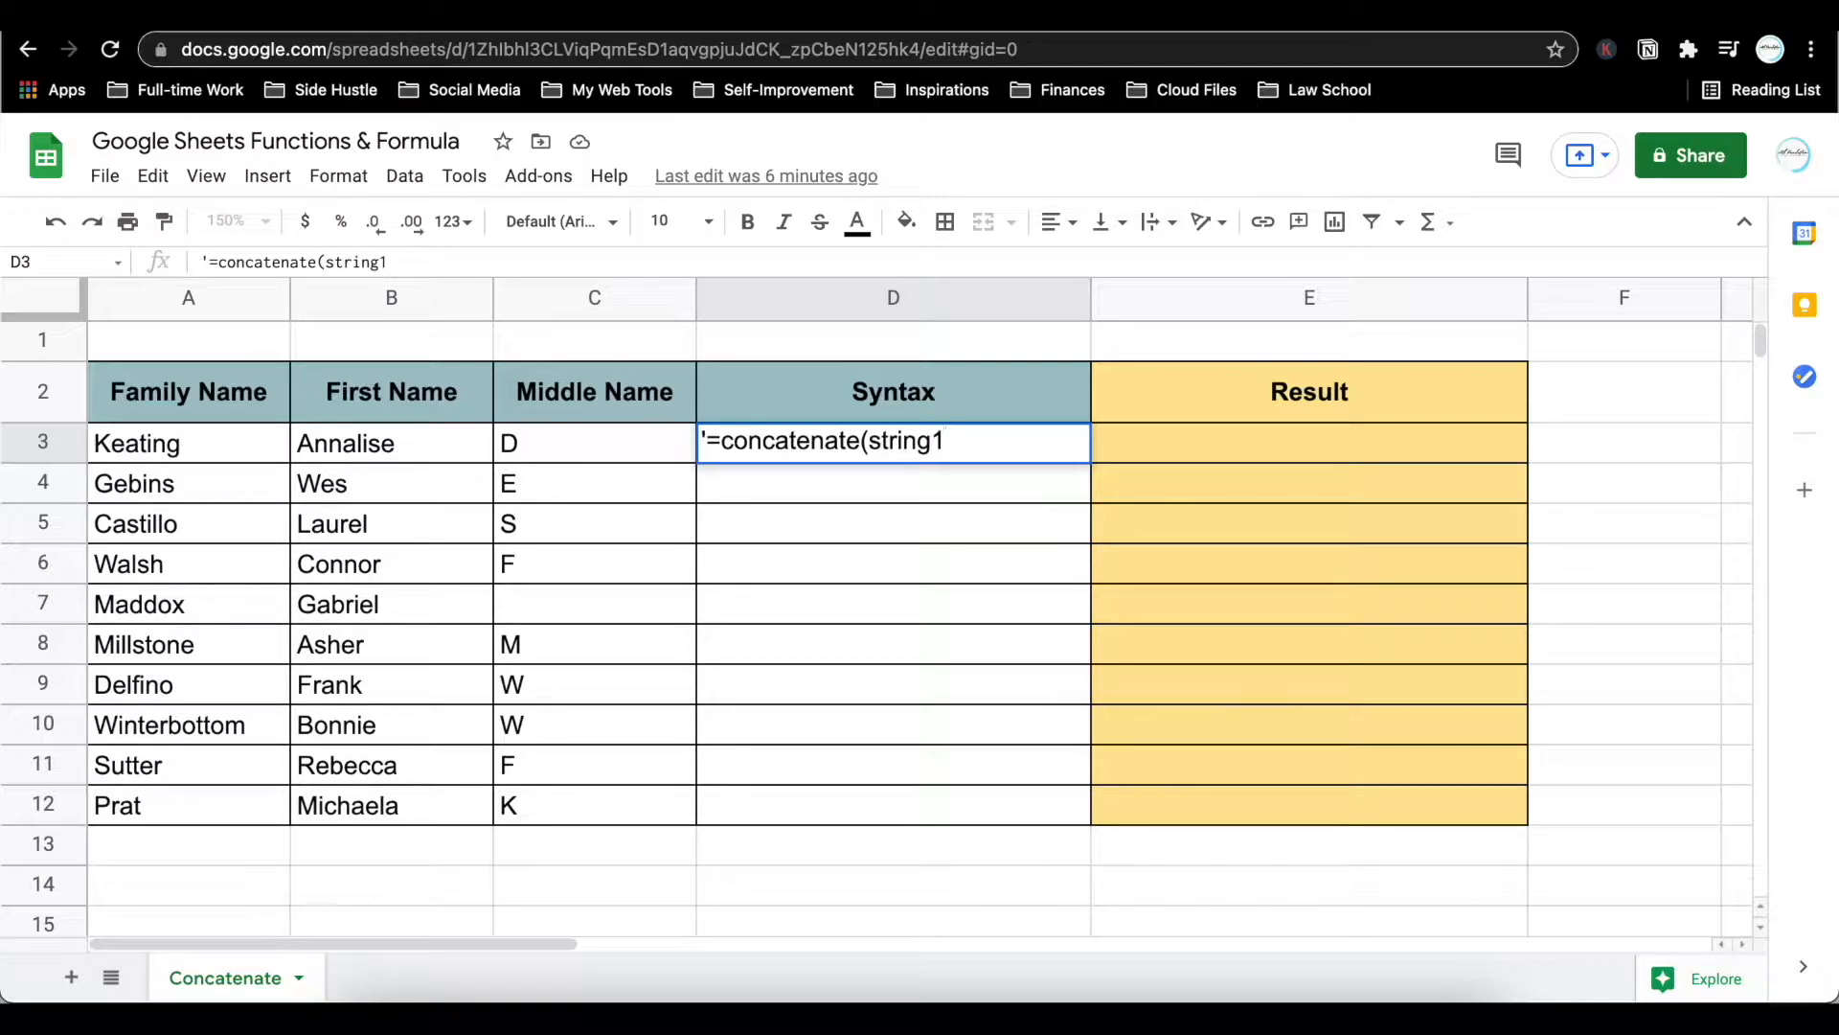
text(,string2,)
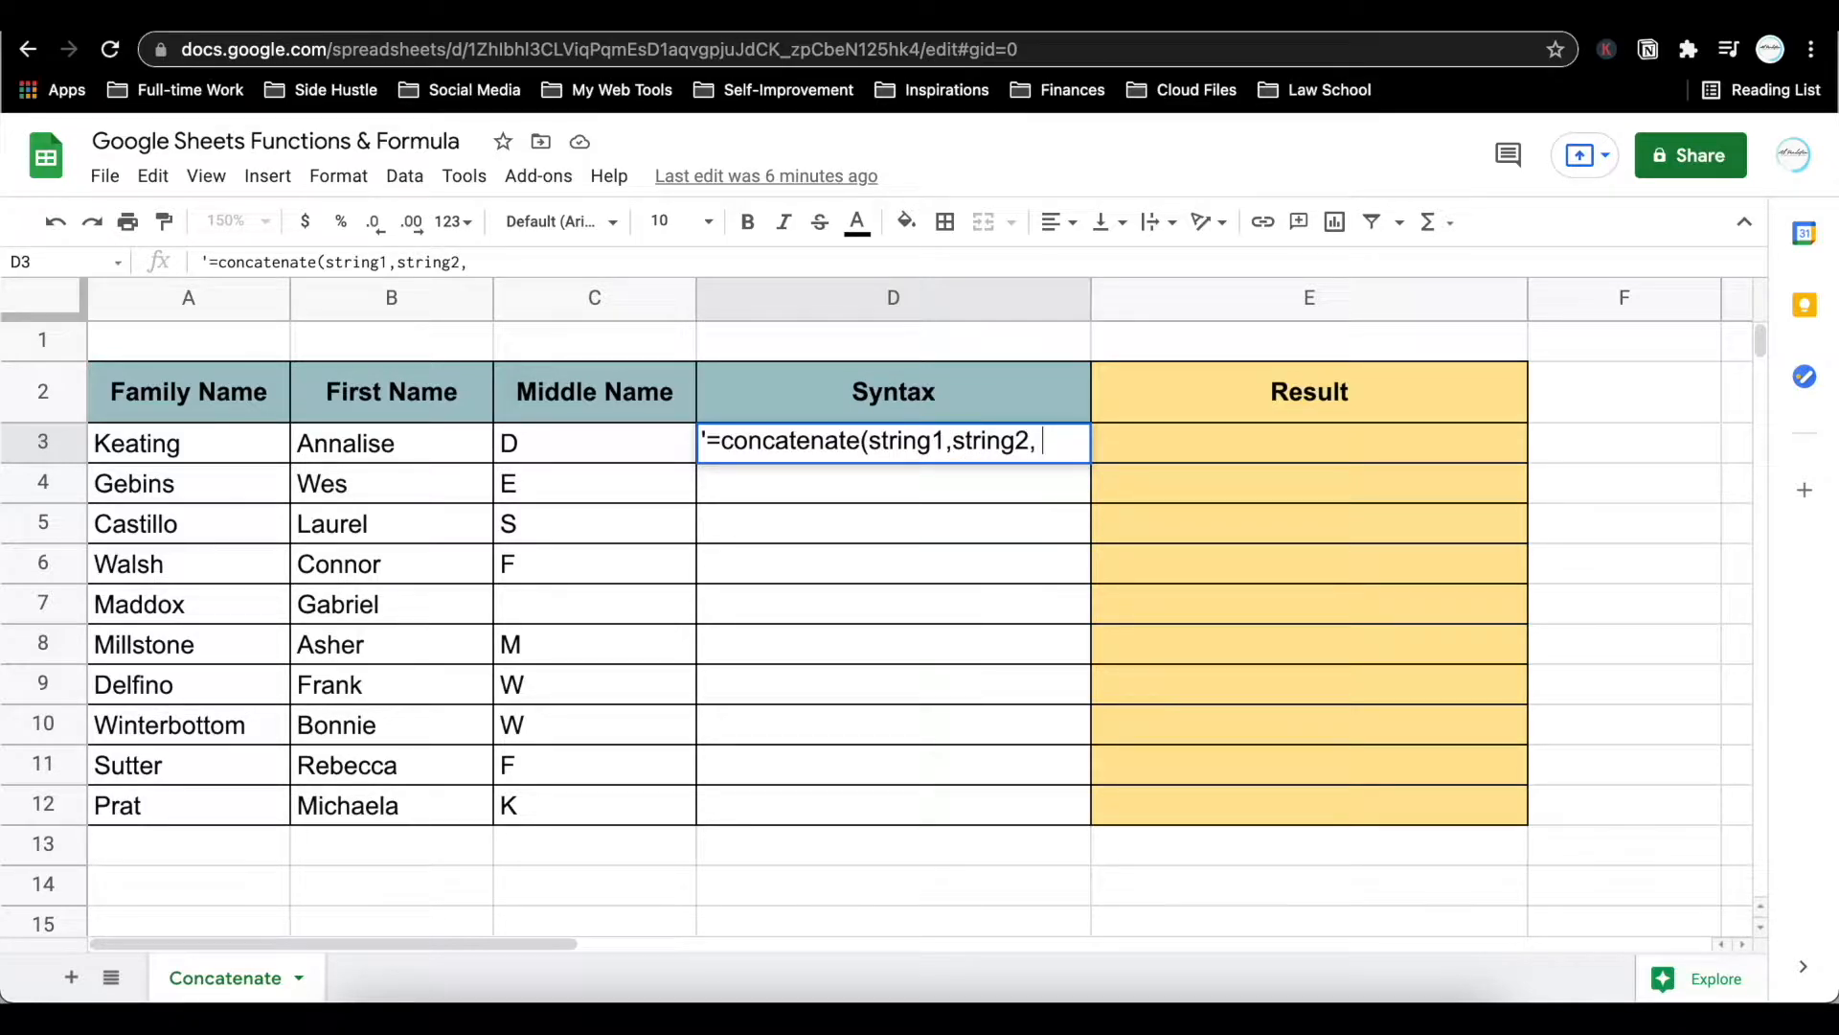
text(...))
key(Return)
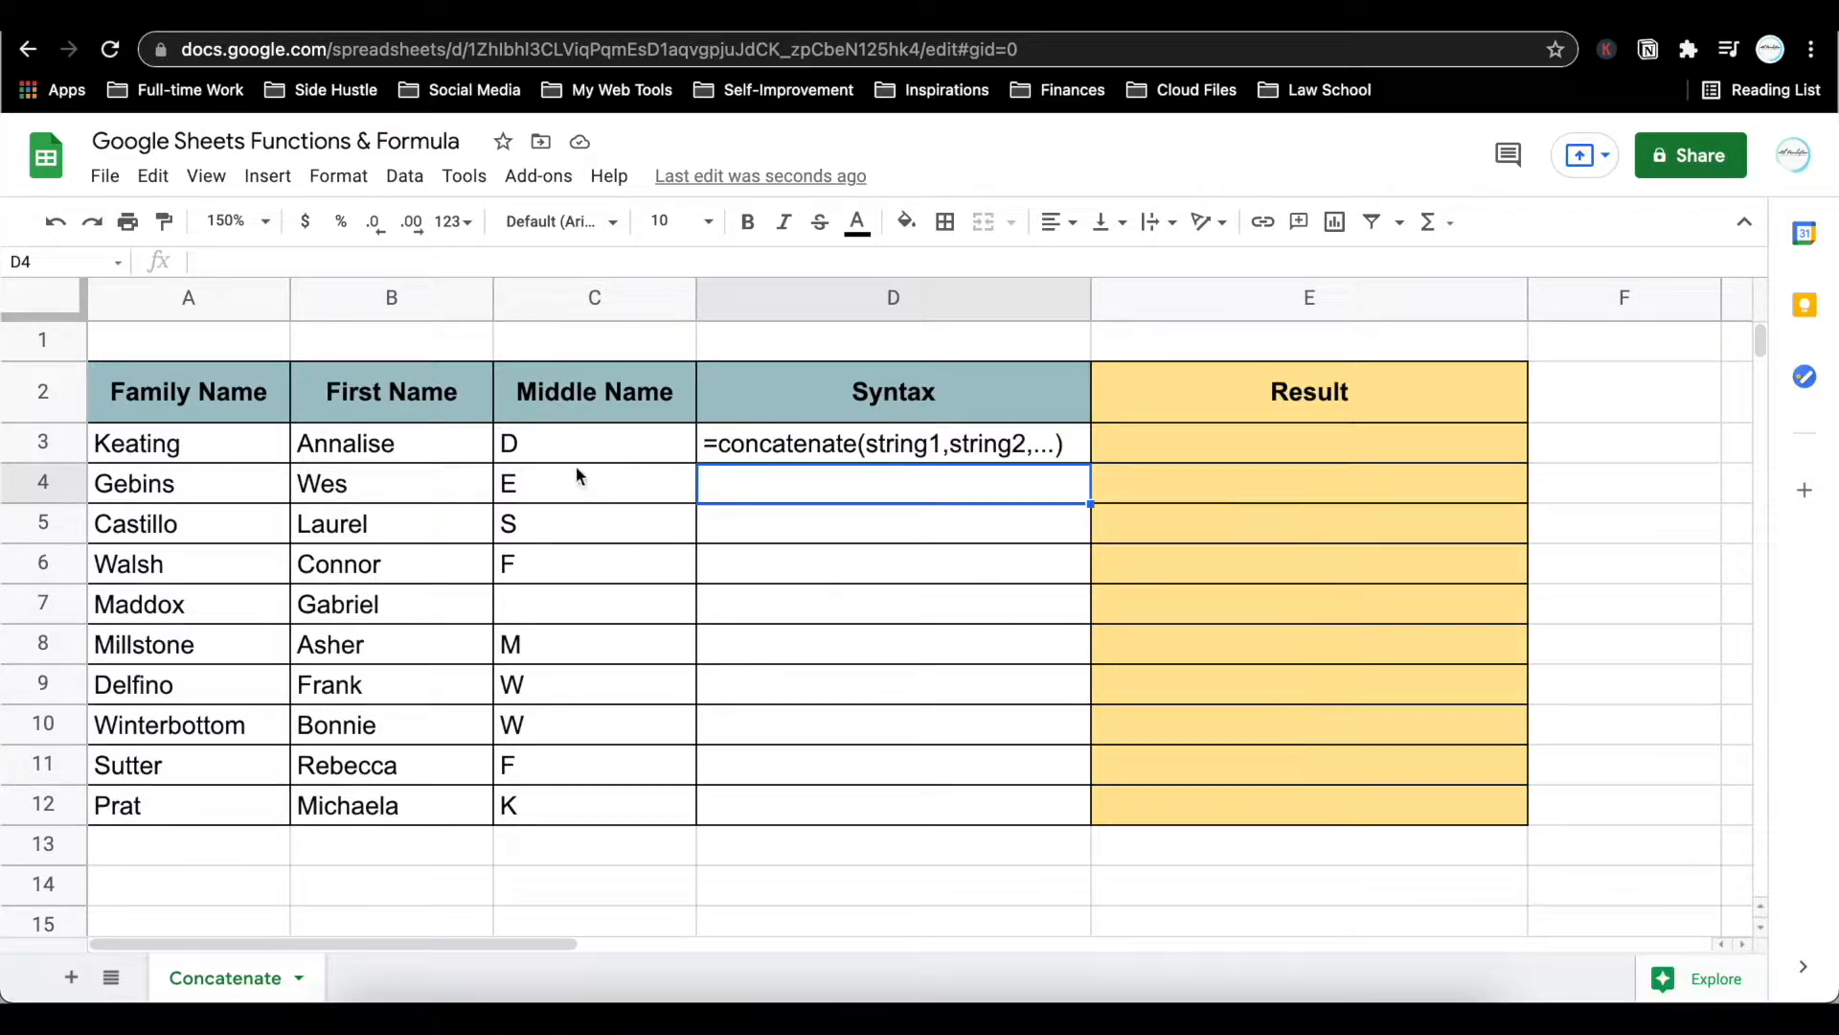
- Enter =concatenate(B3,C3,A3) in E3 and accept the suggested autofill for the remaining Result rows
click(1160, 446)
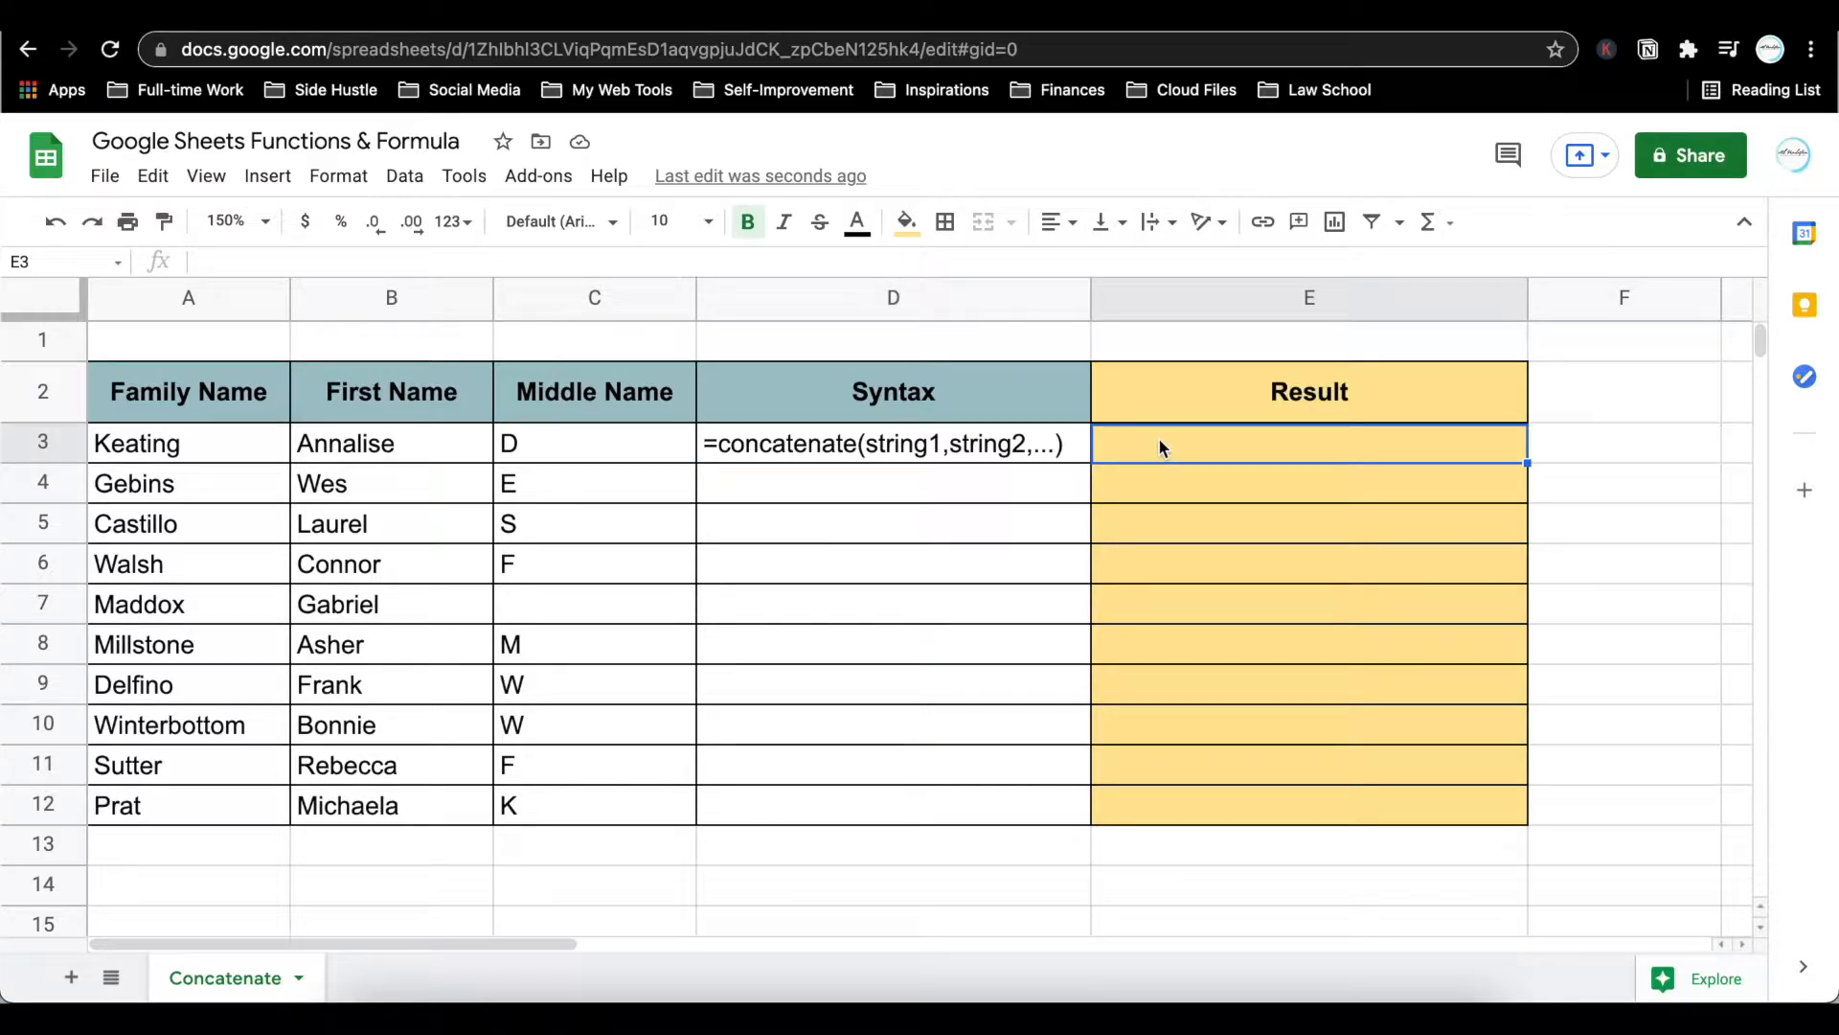
text(=)
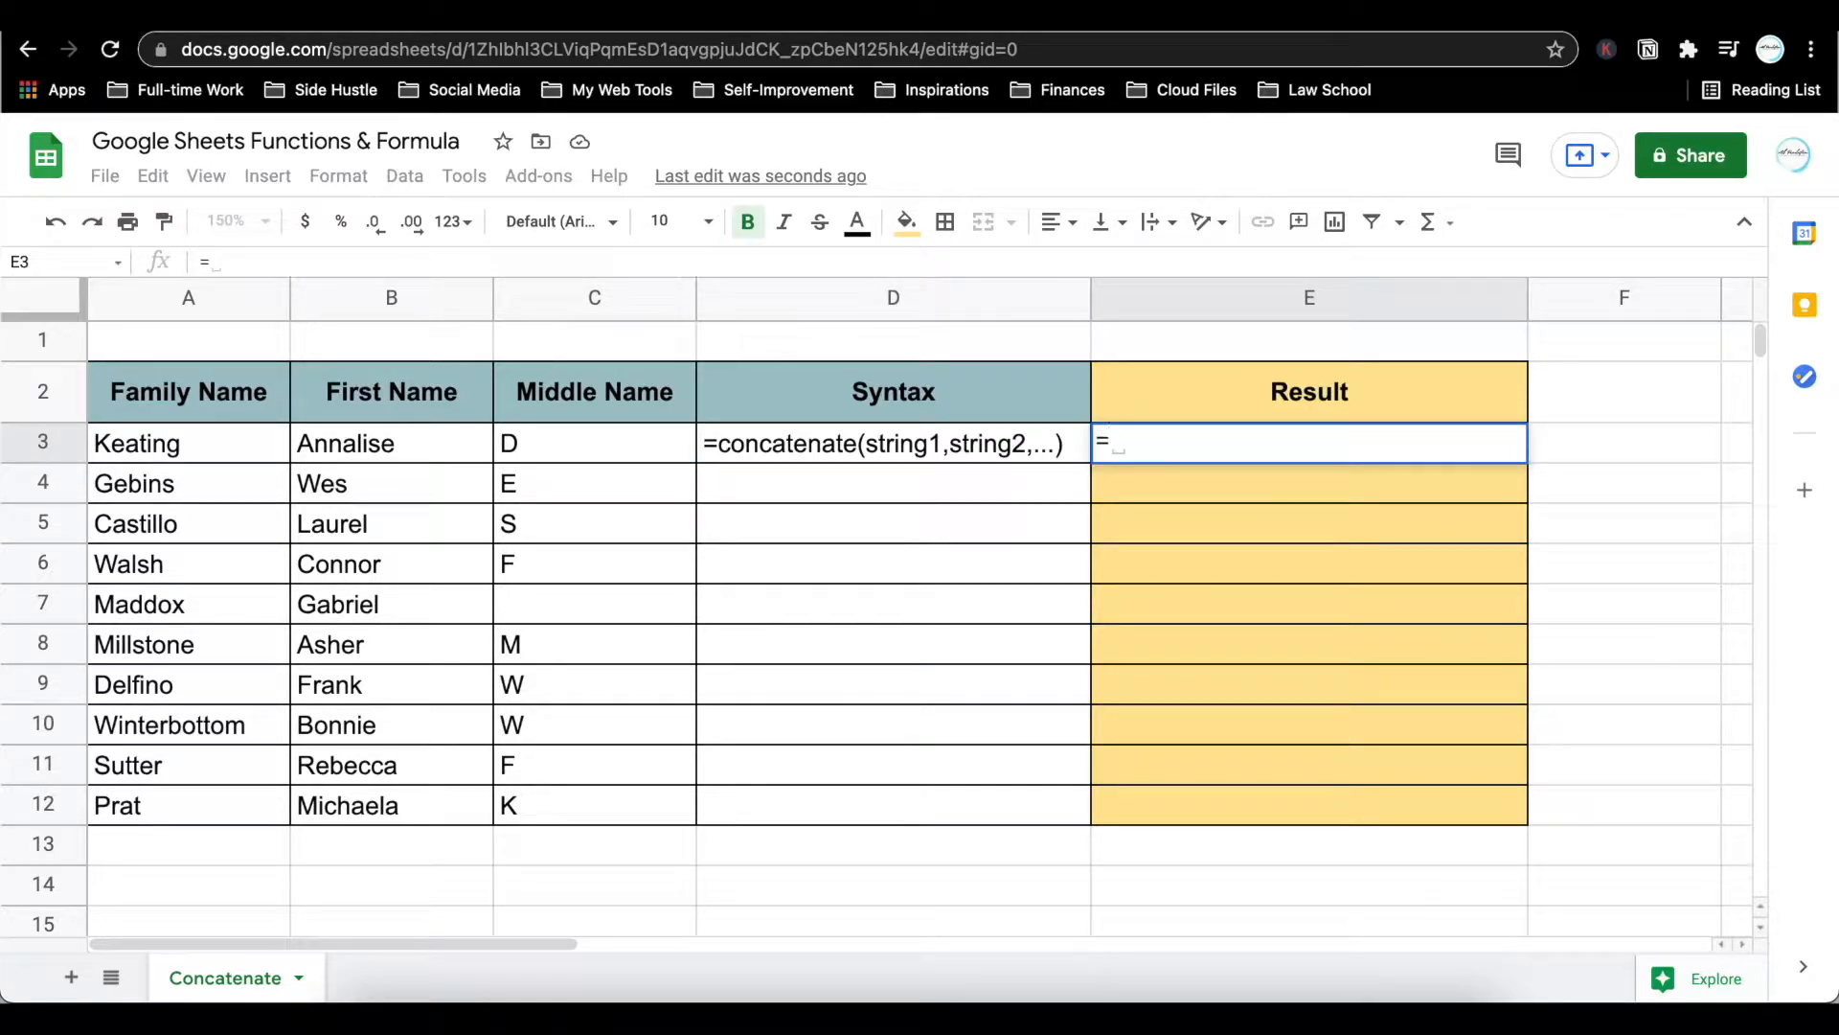
text(concatenate()
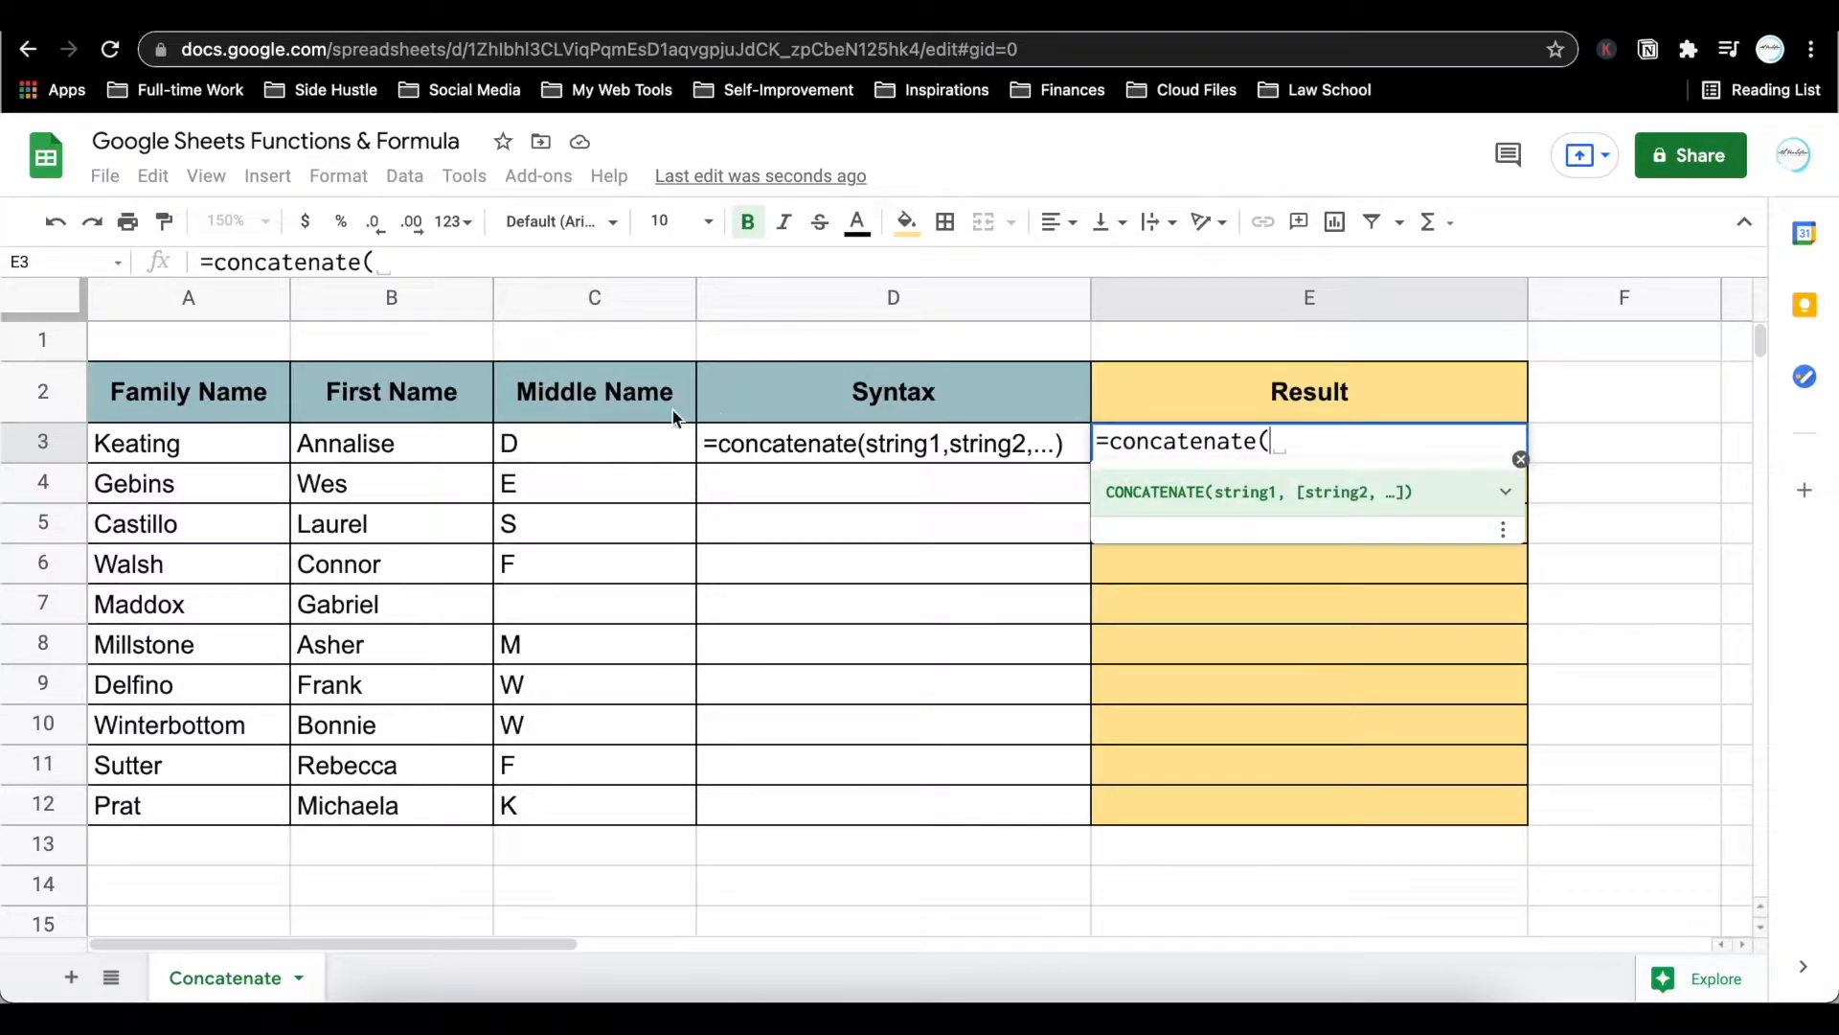
click(385, 450)
text(,)
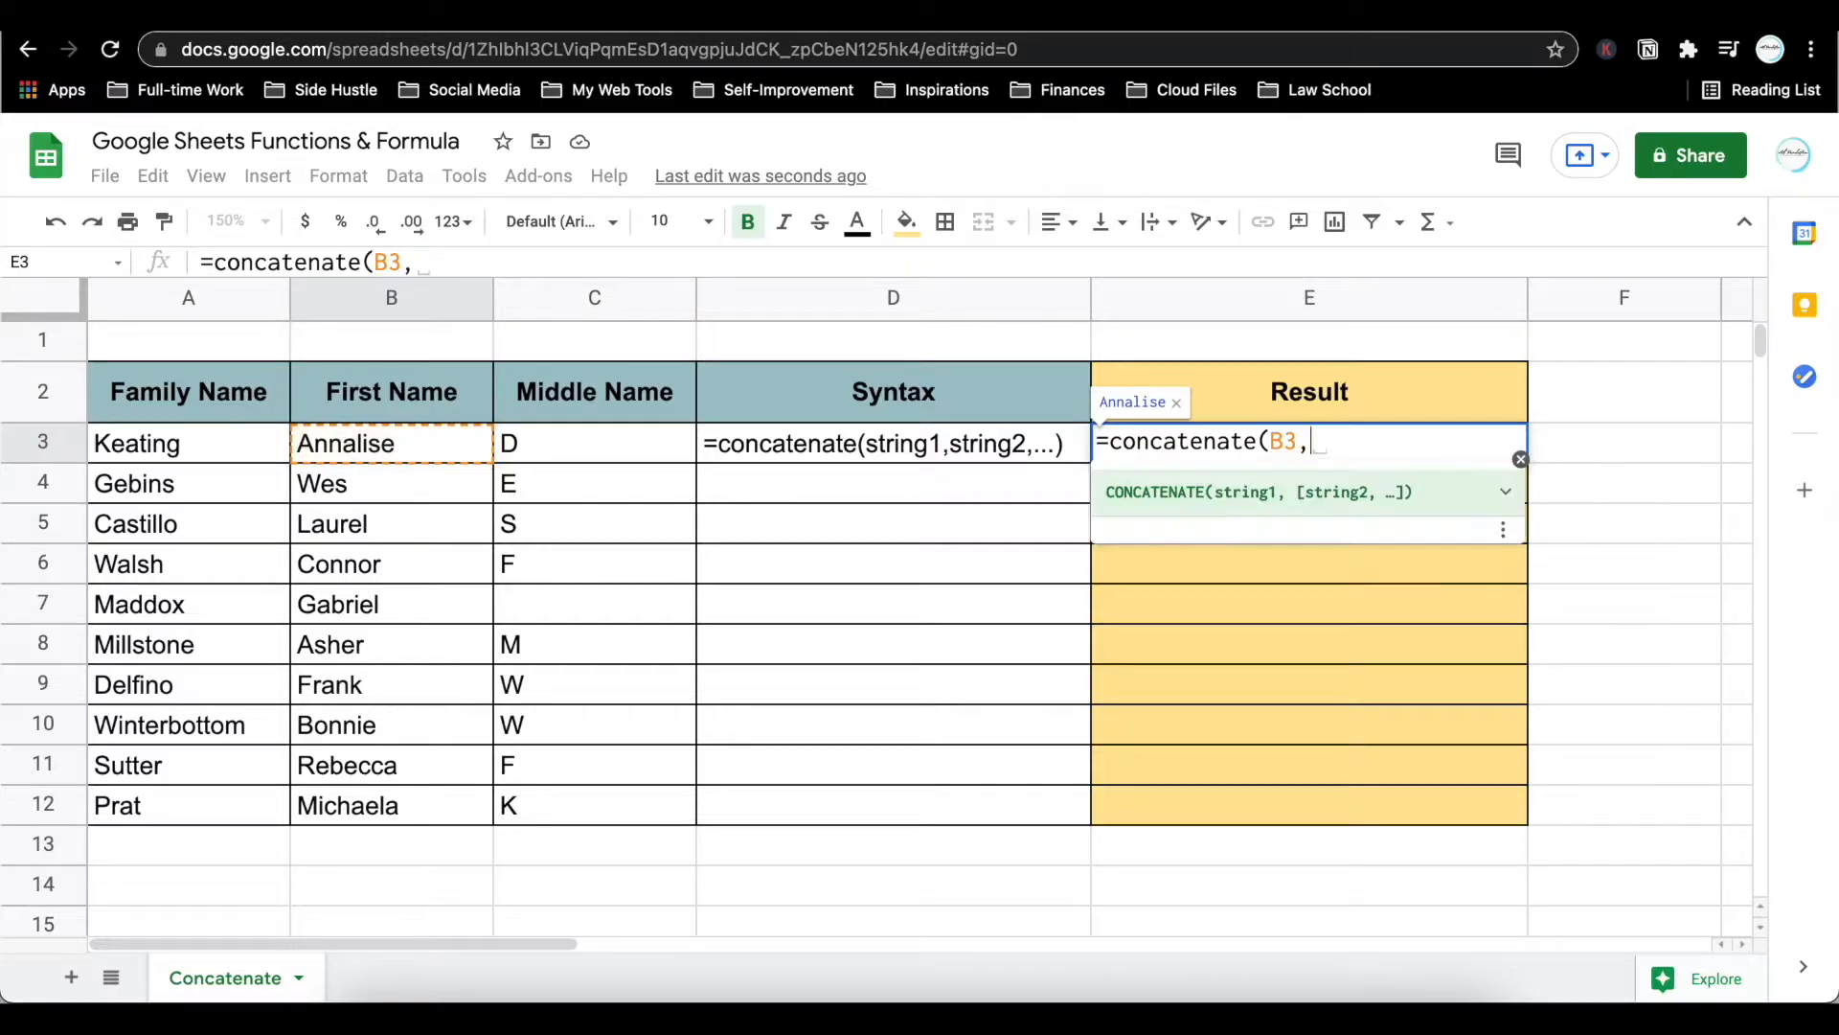
click(559, 436)
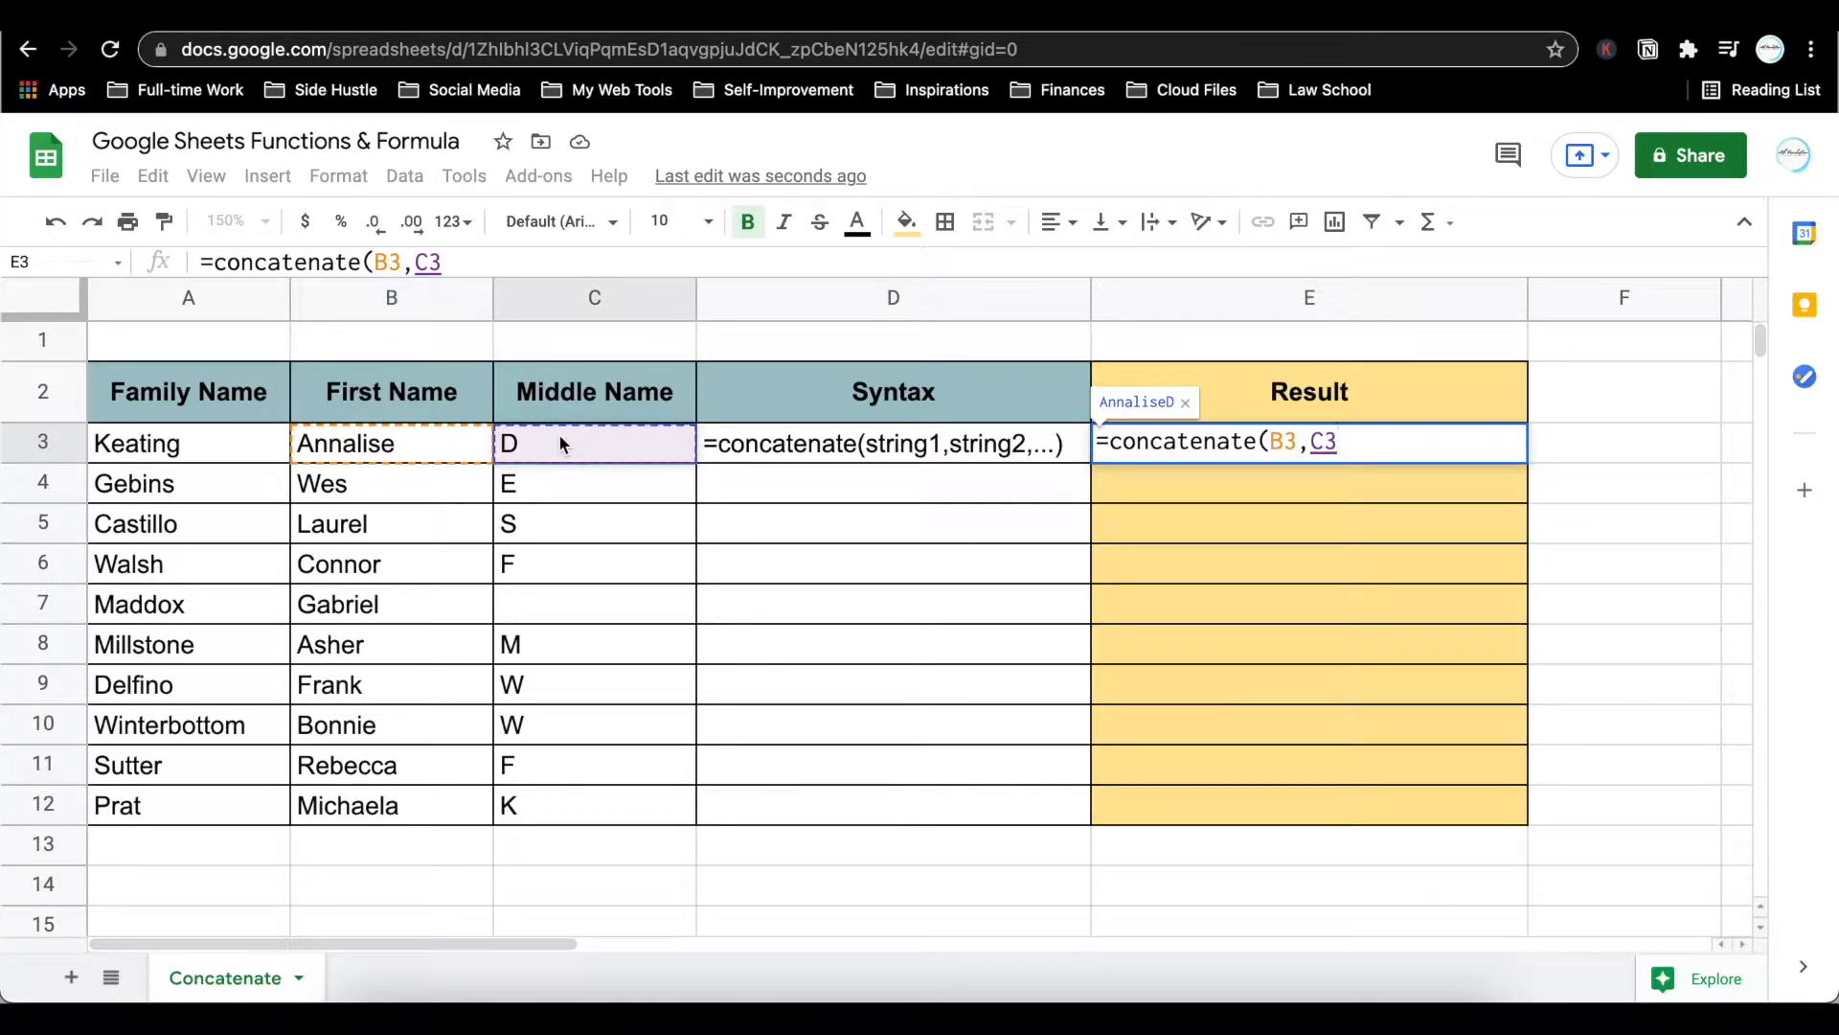
text(,)
click(149, 450)
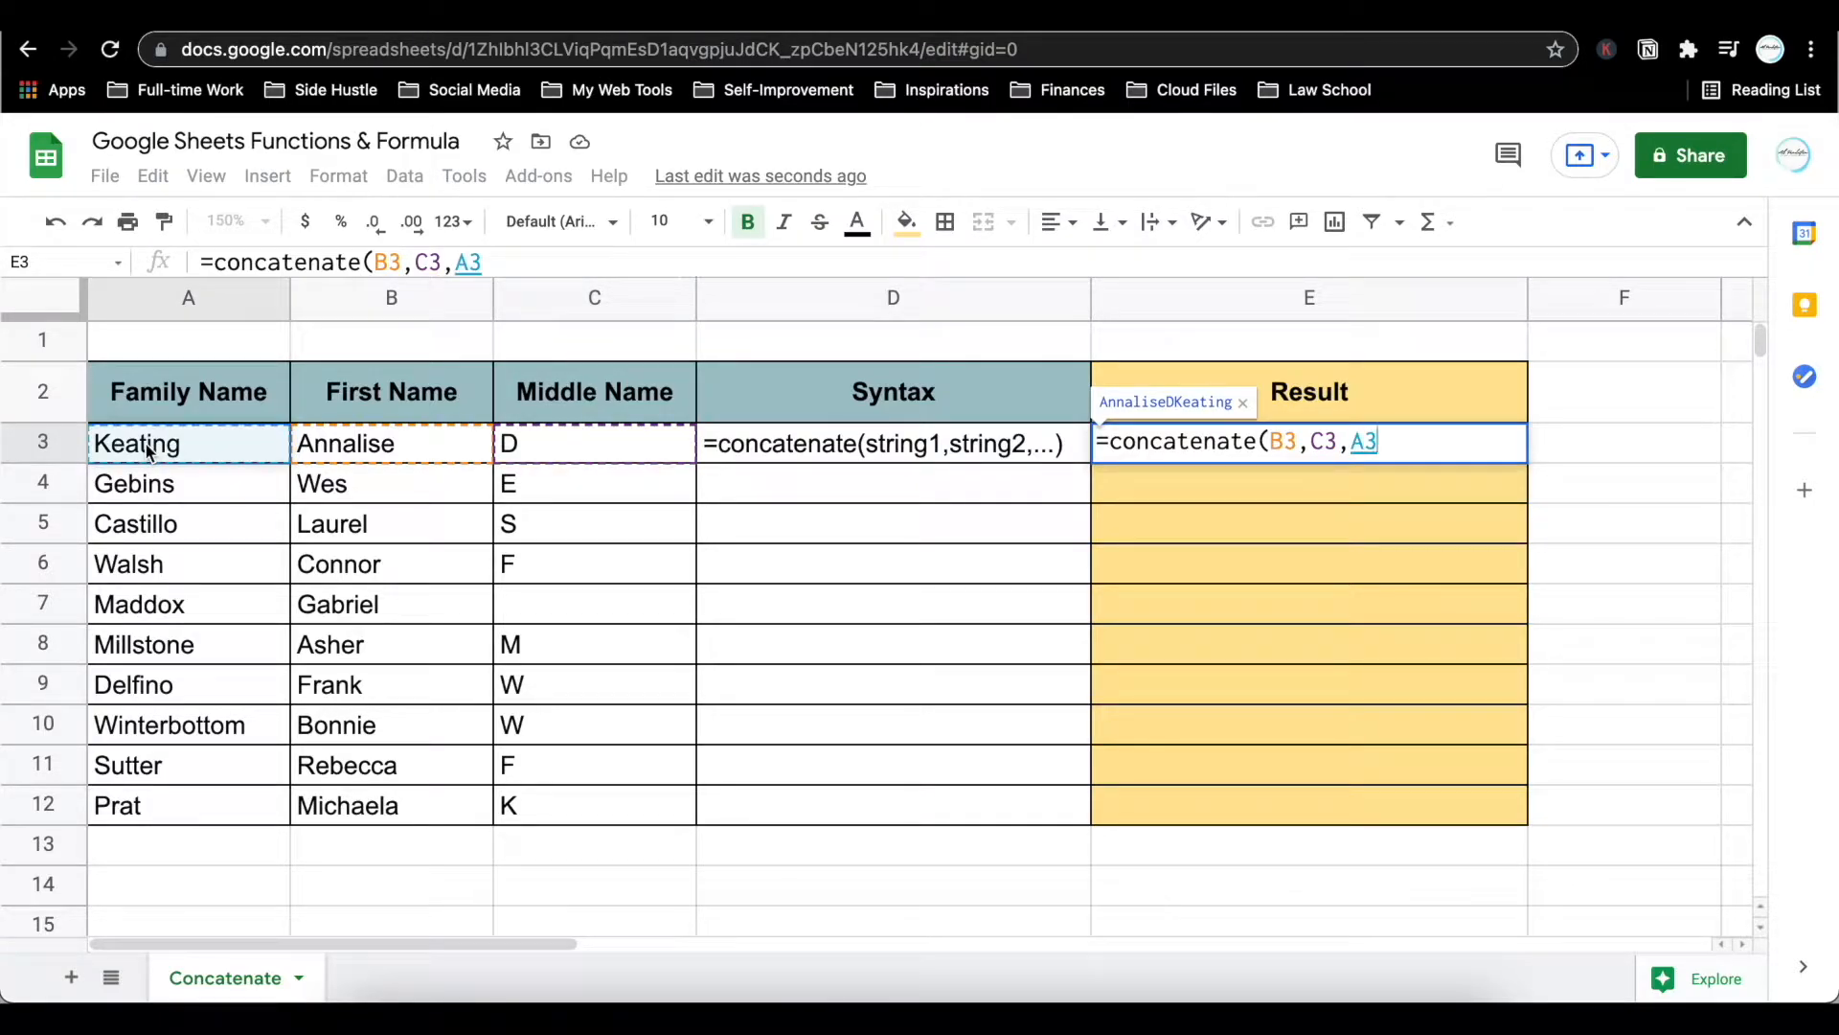
text())
key(Return)
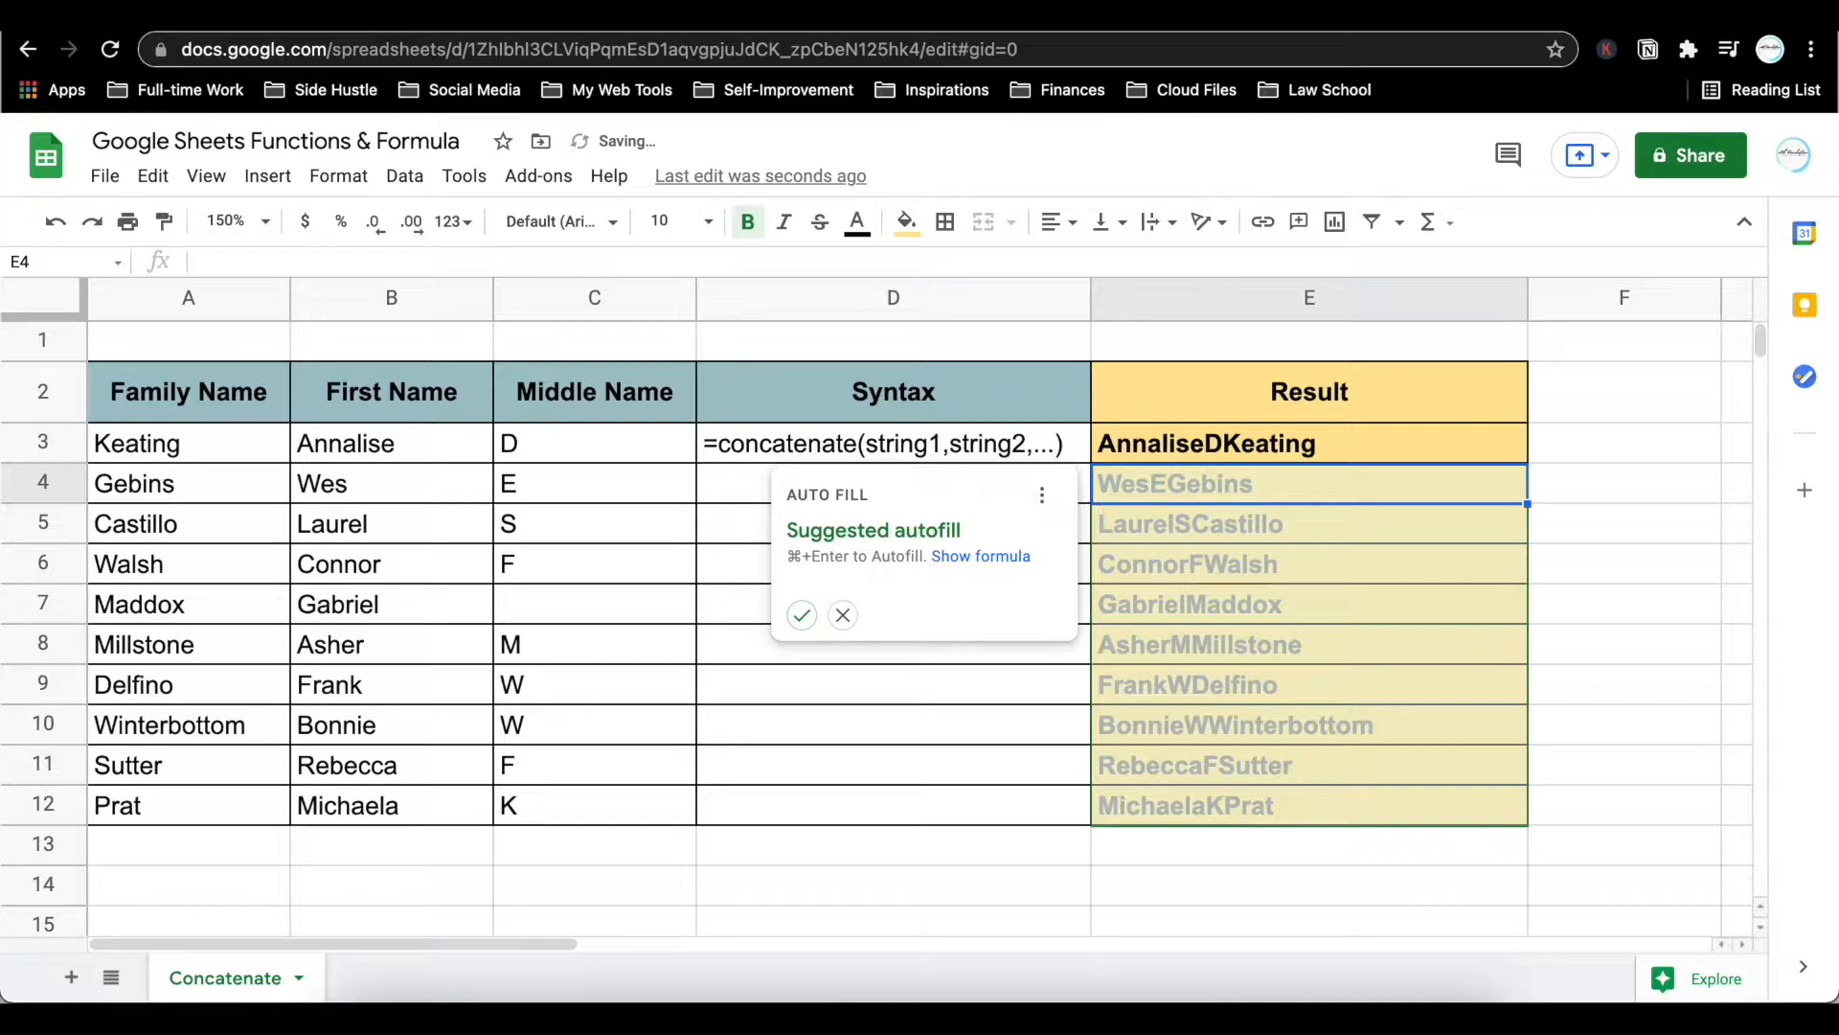
click(795, 621)
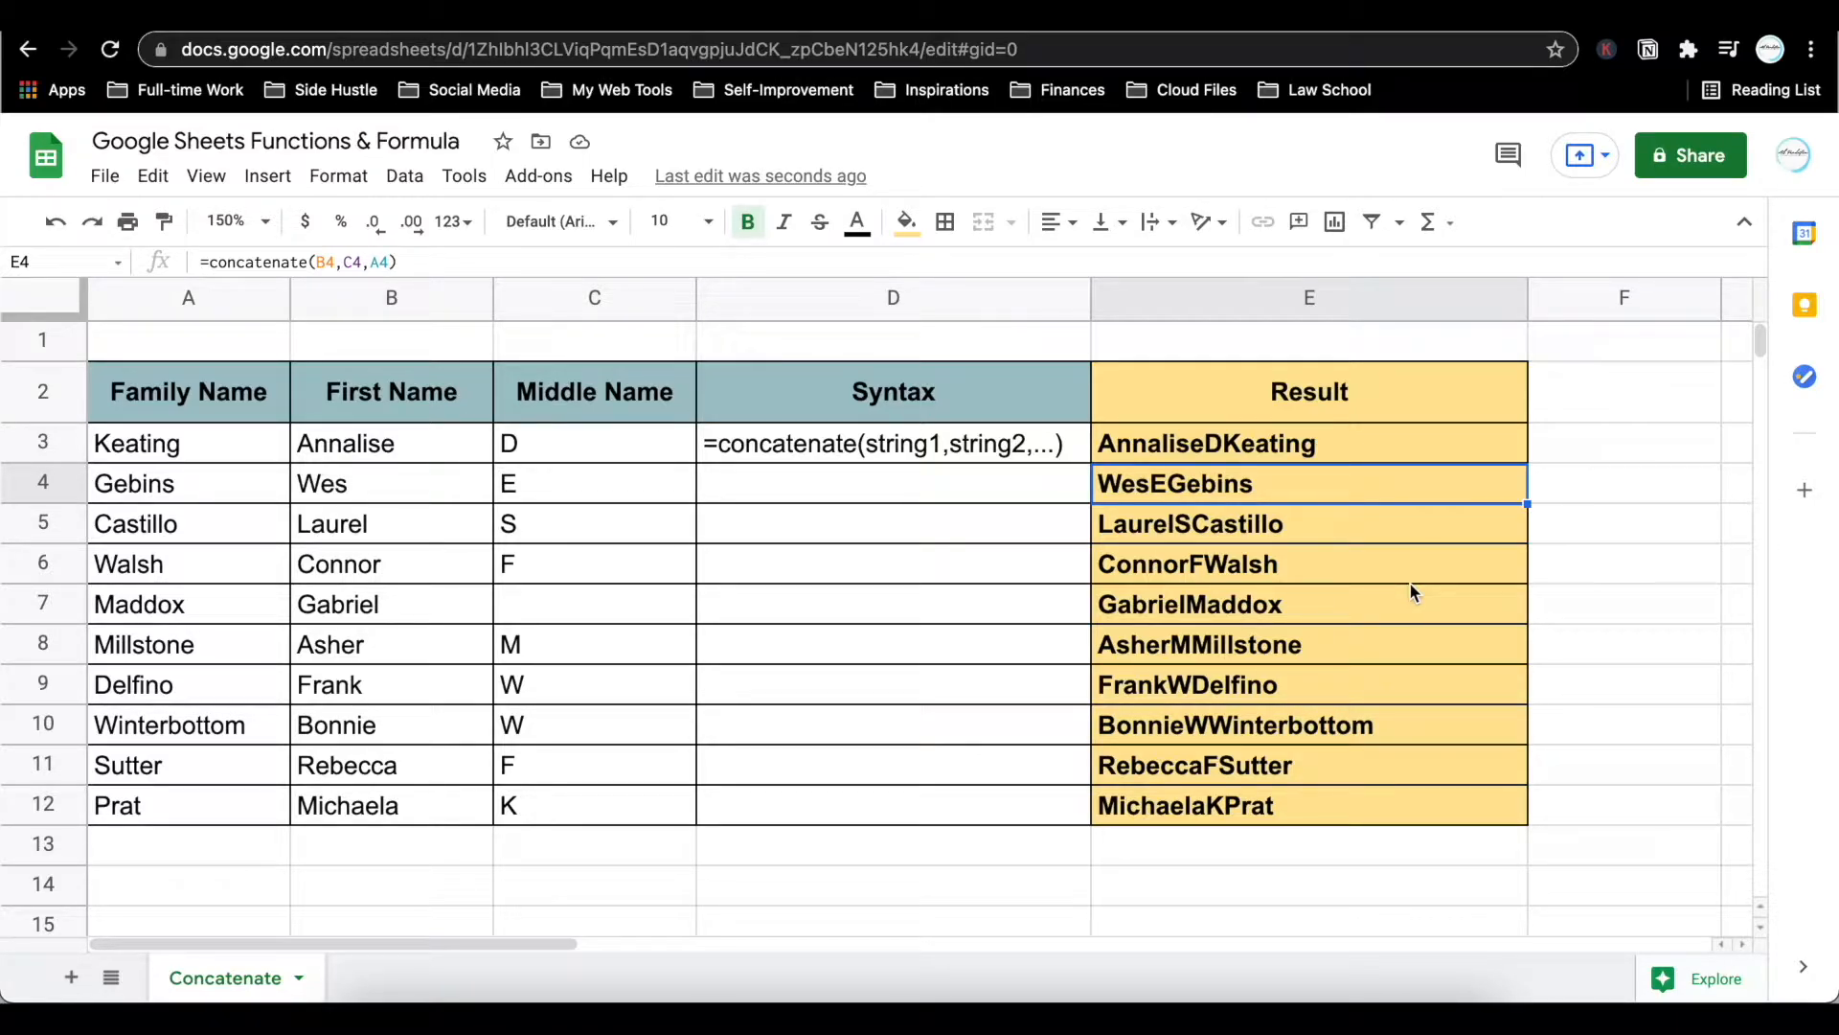
- Insert a space string " " between B3 and C3 in the E3 formula
click(1283, 443)
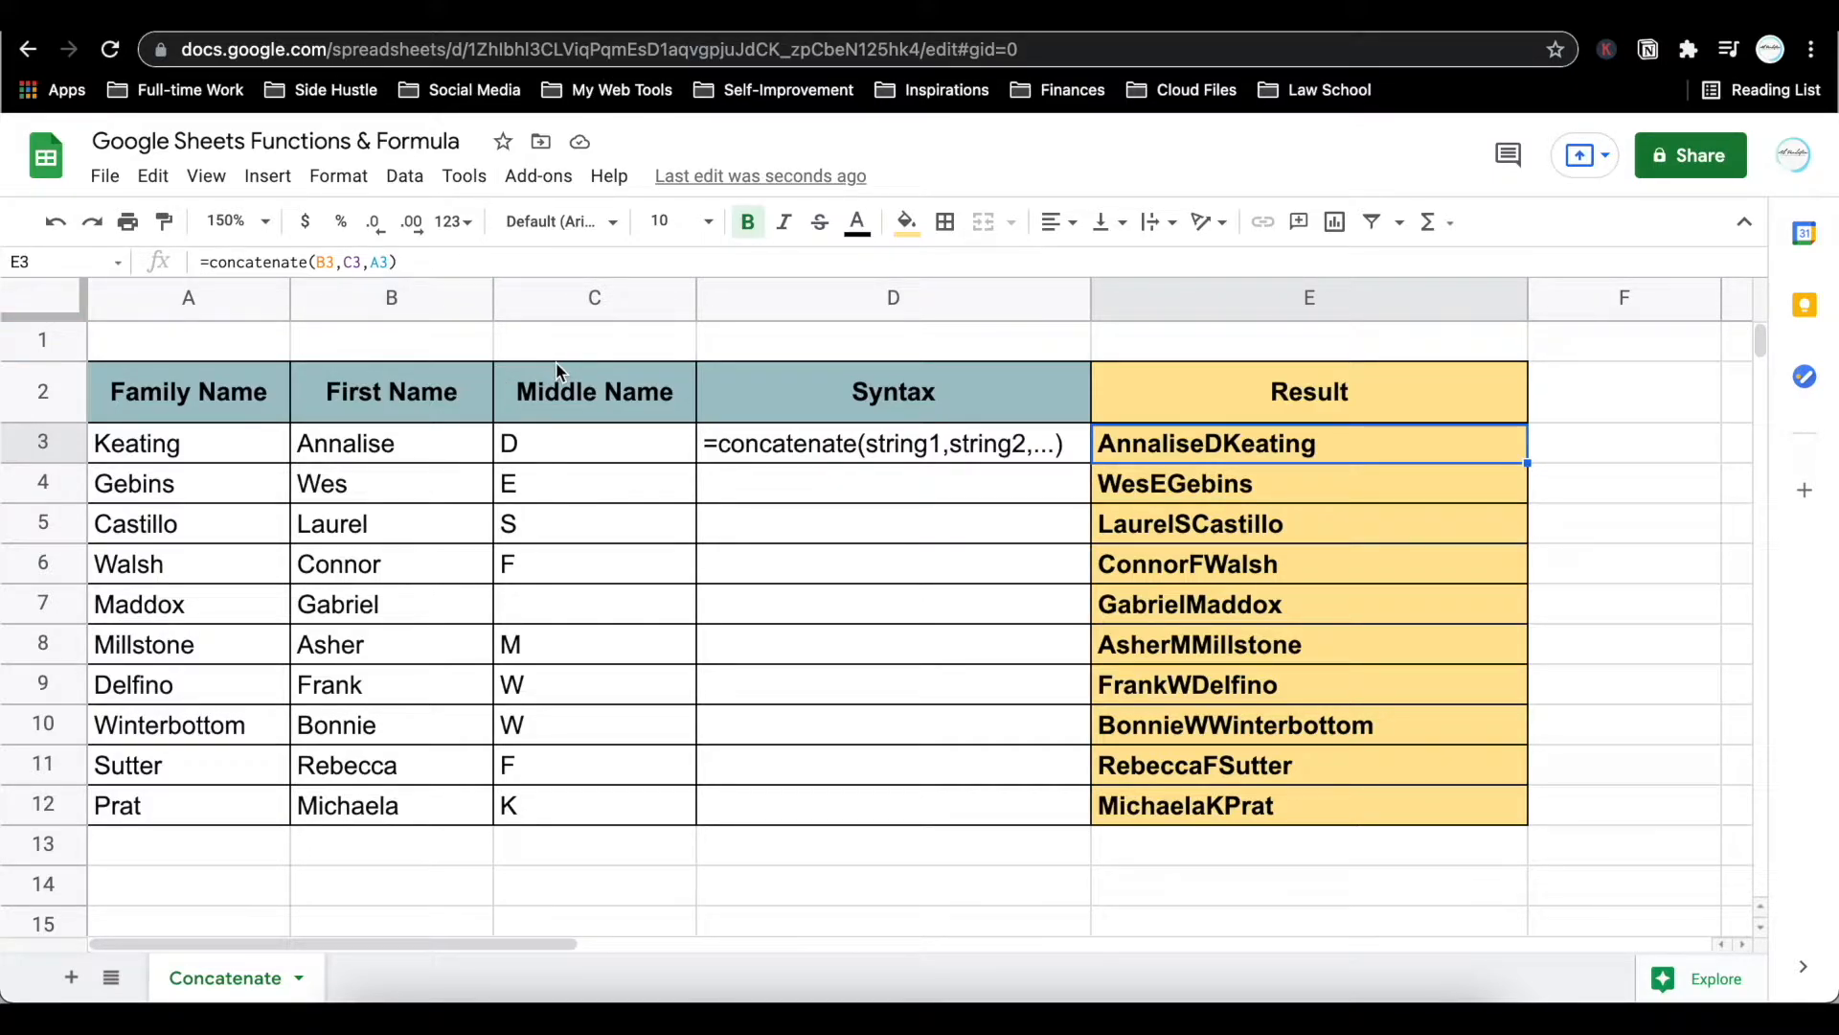
click(346, 265)
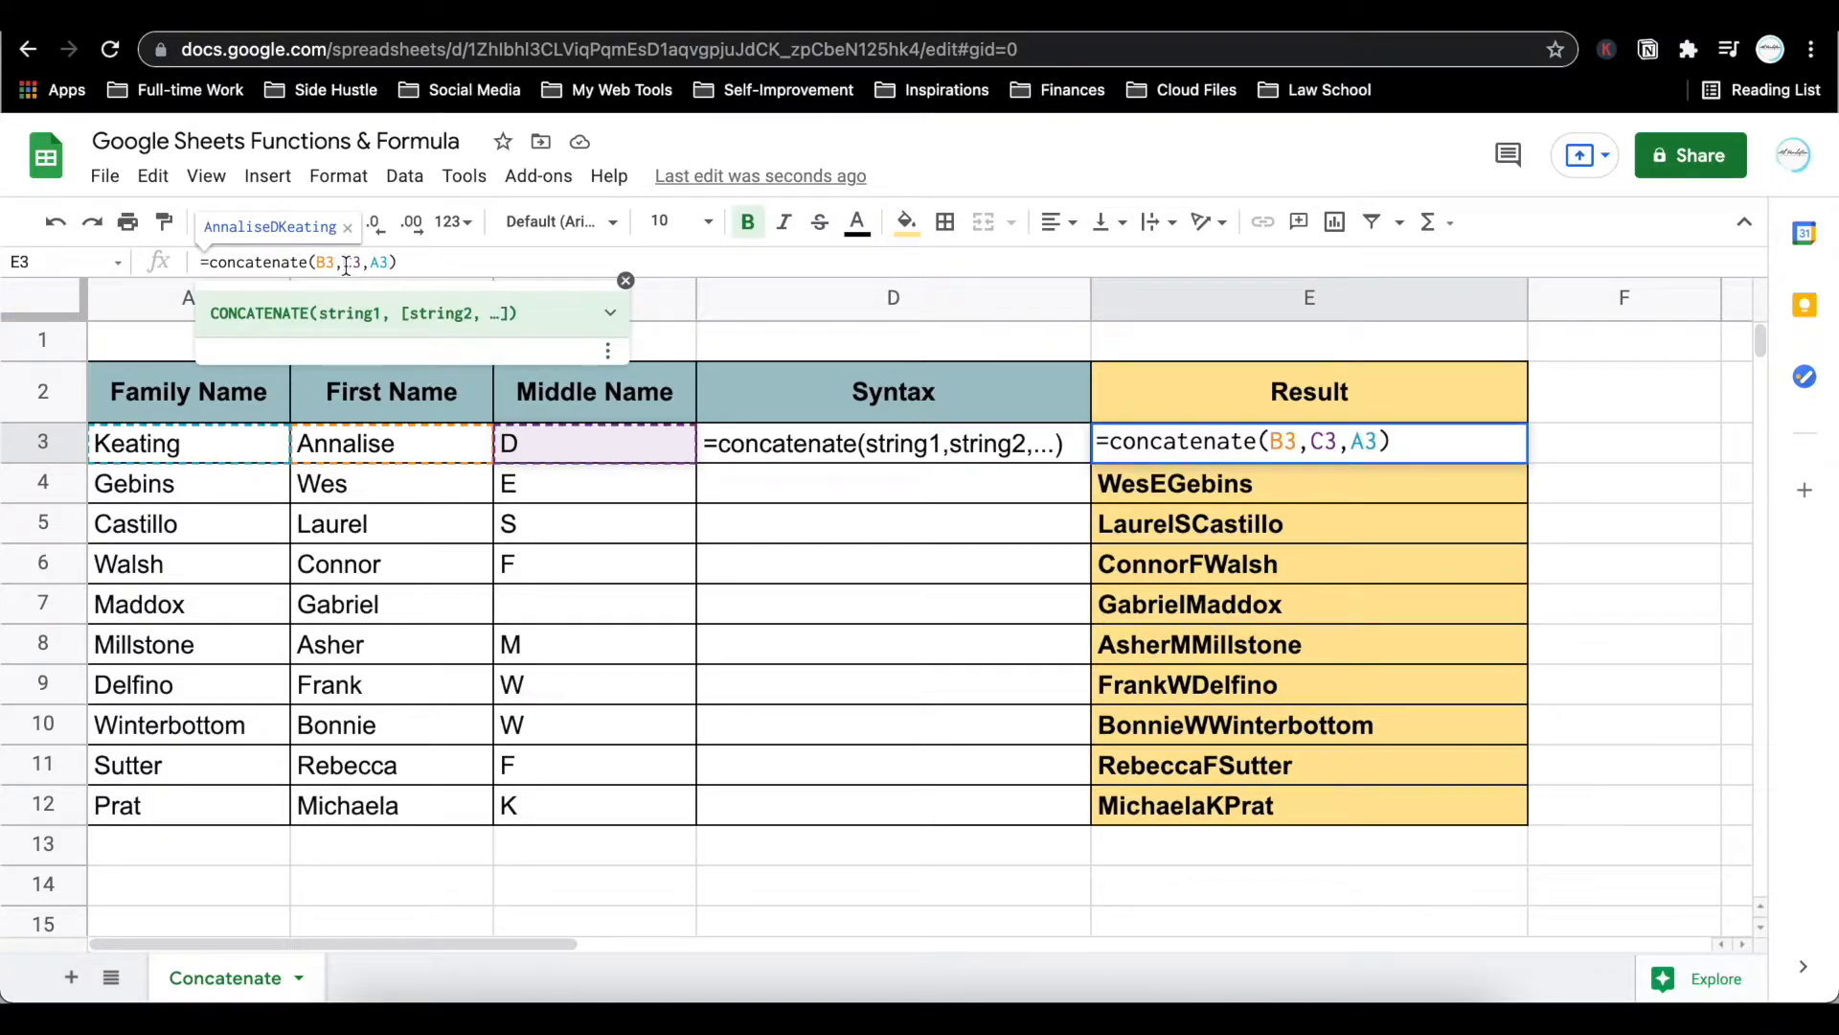
text(" )
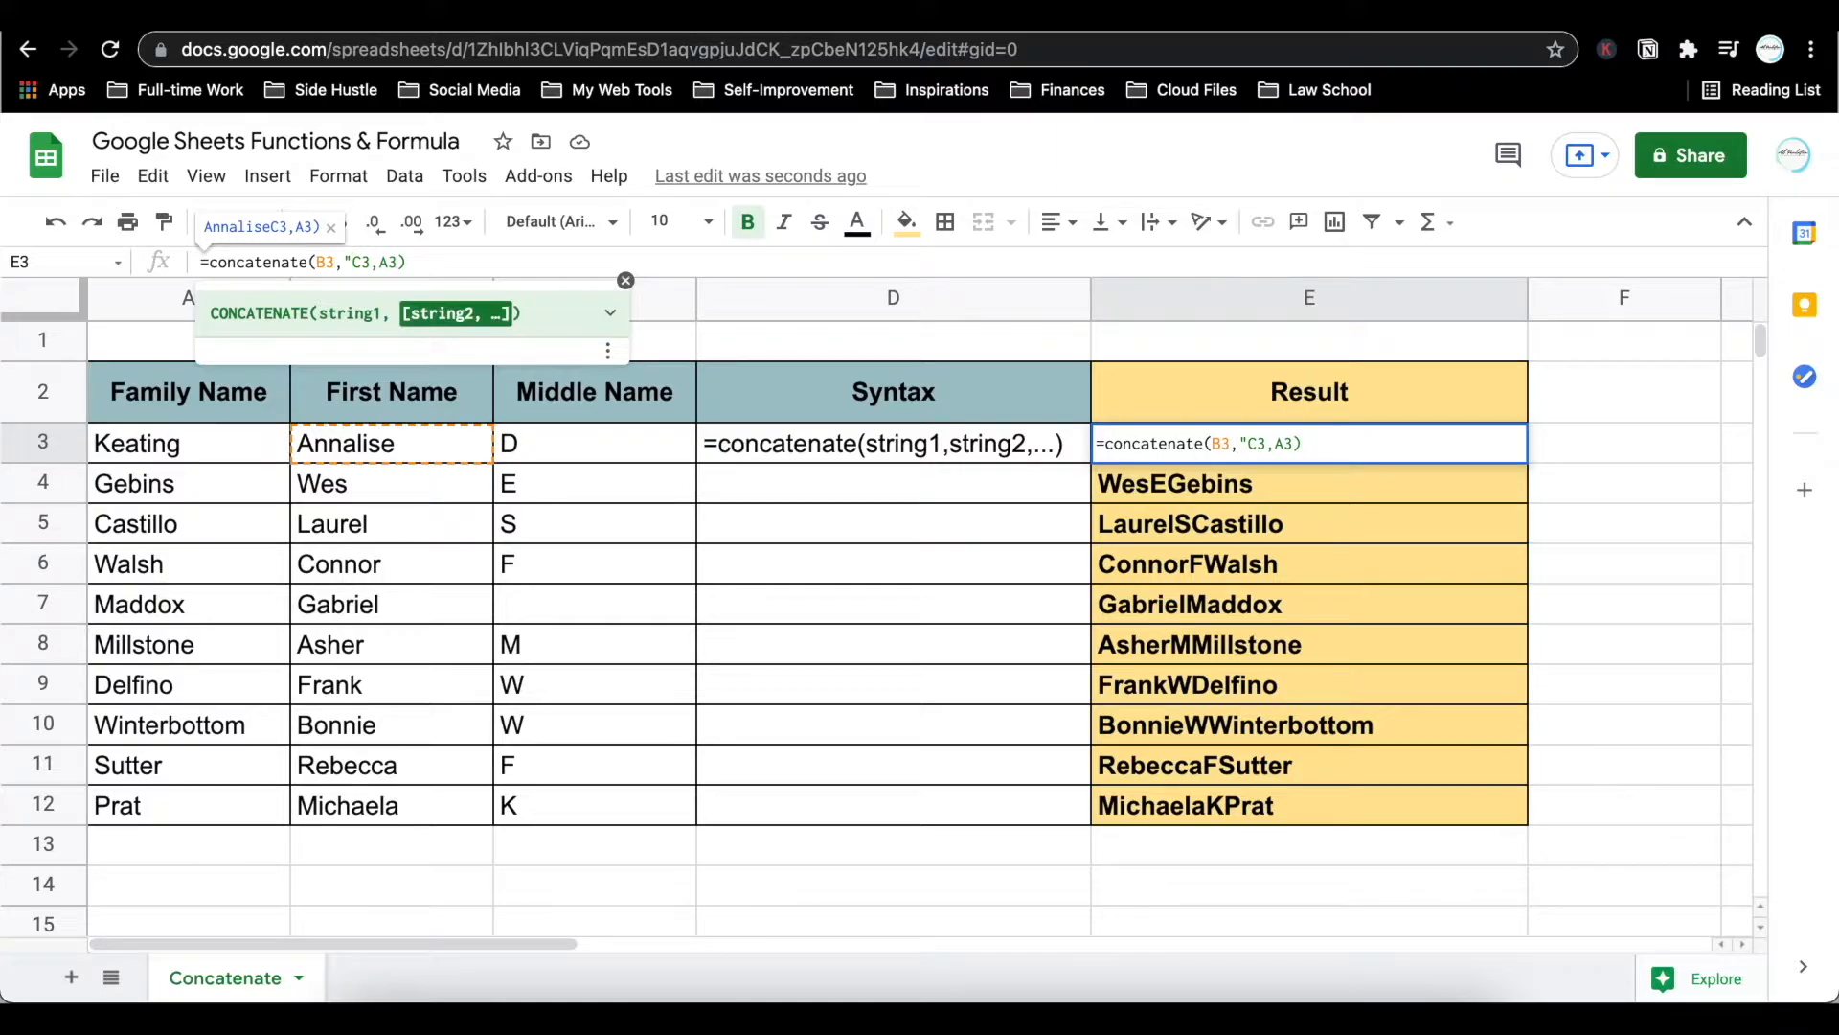
text(",)
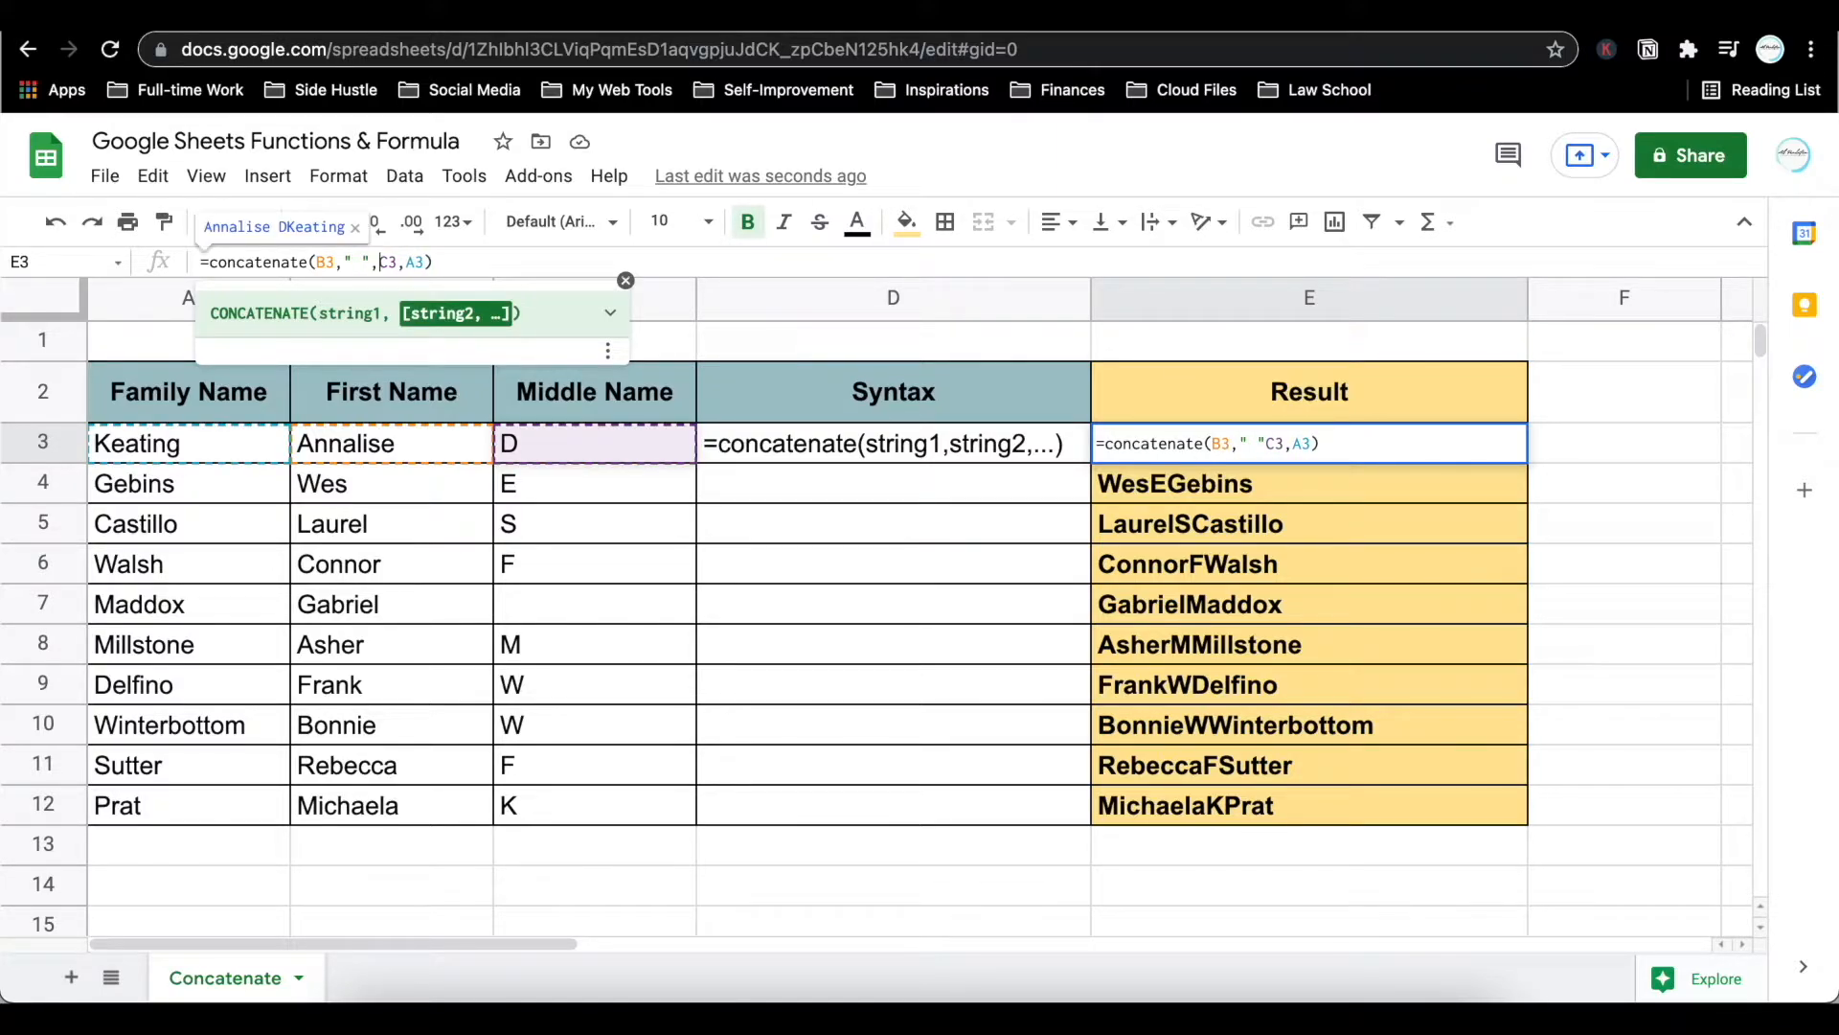
key(Return)
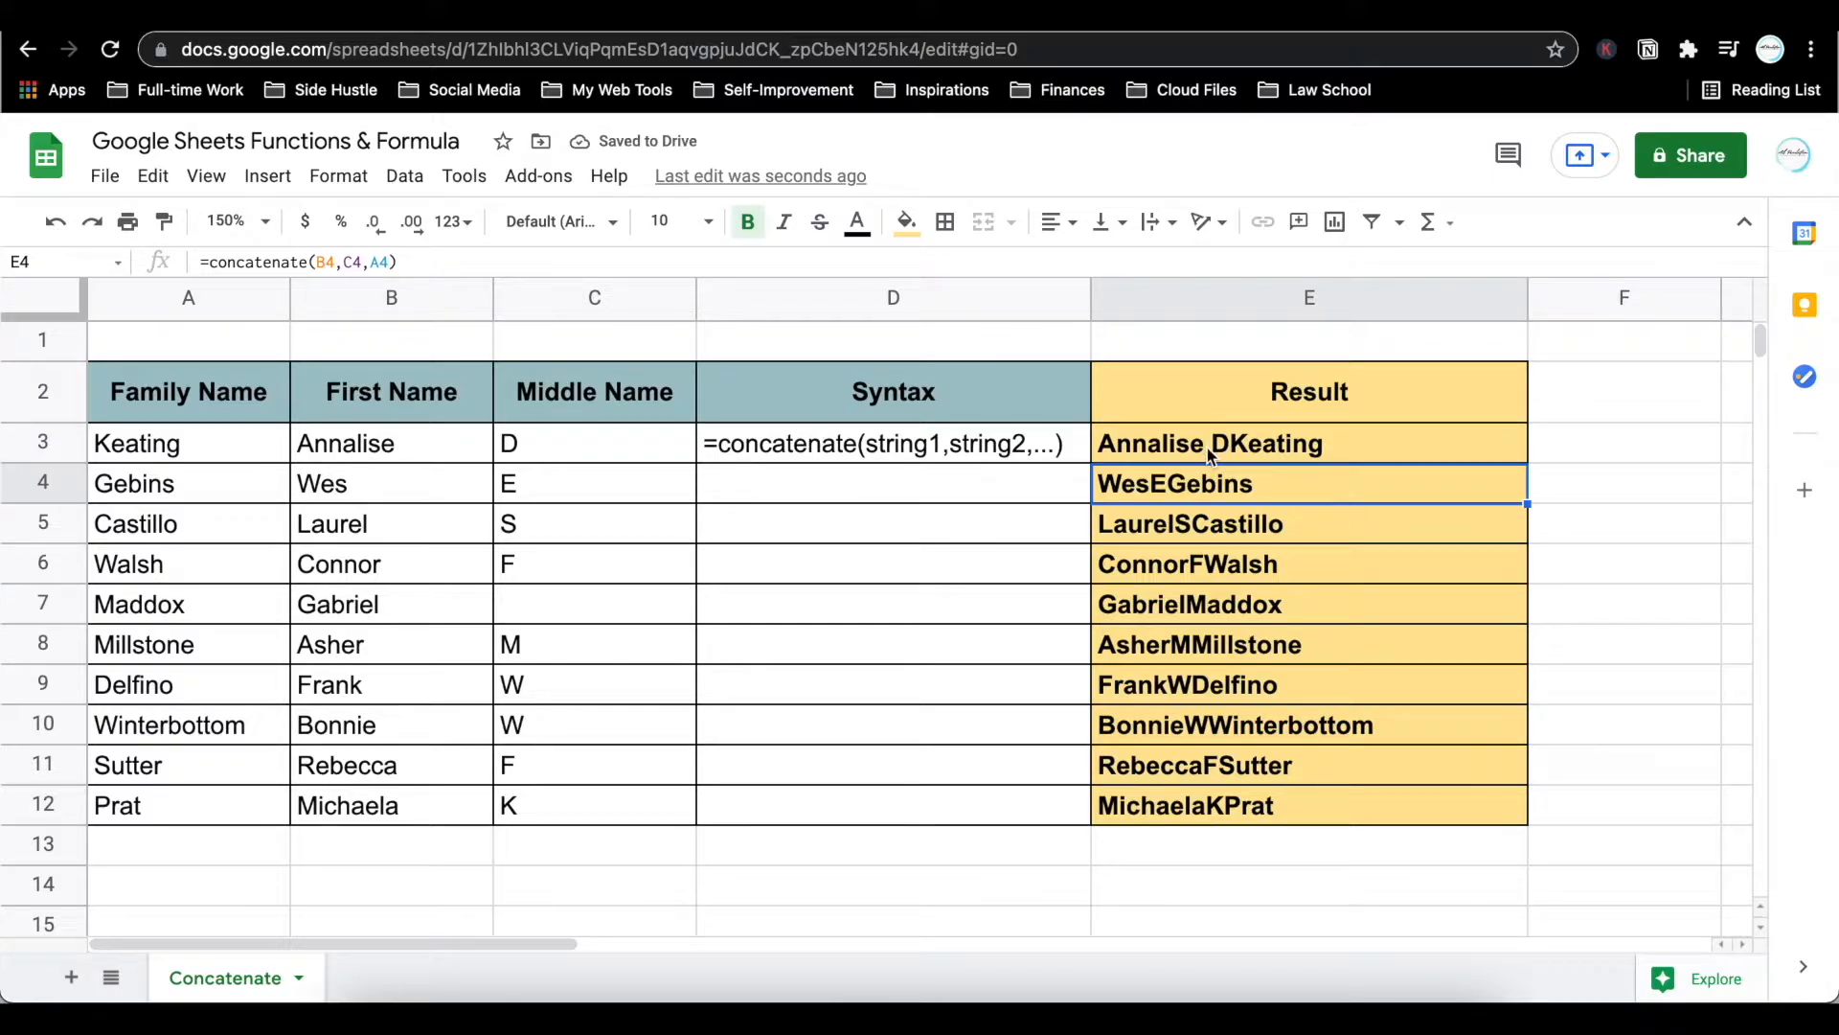
click(373, 264)
click(373, 263)
text(")
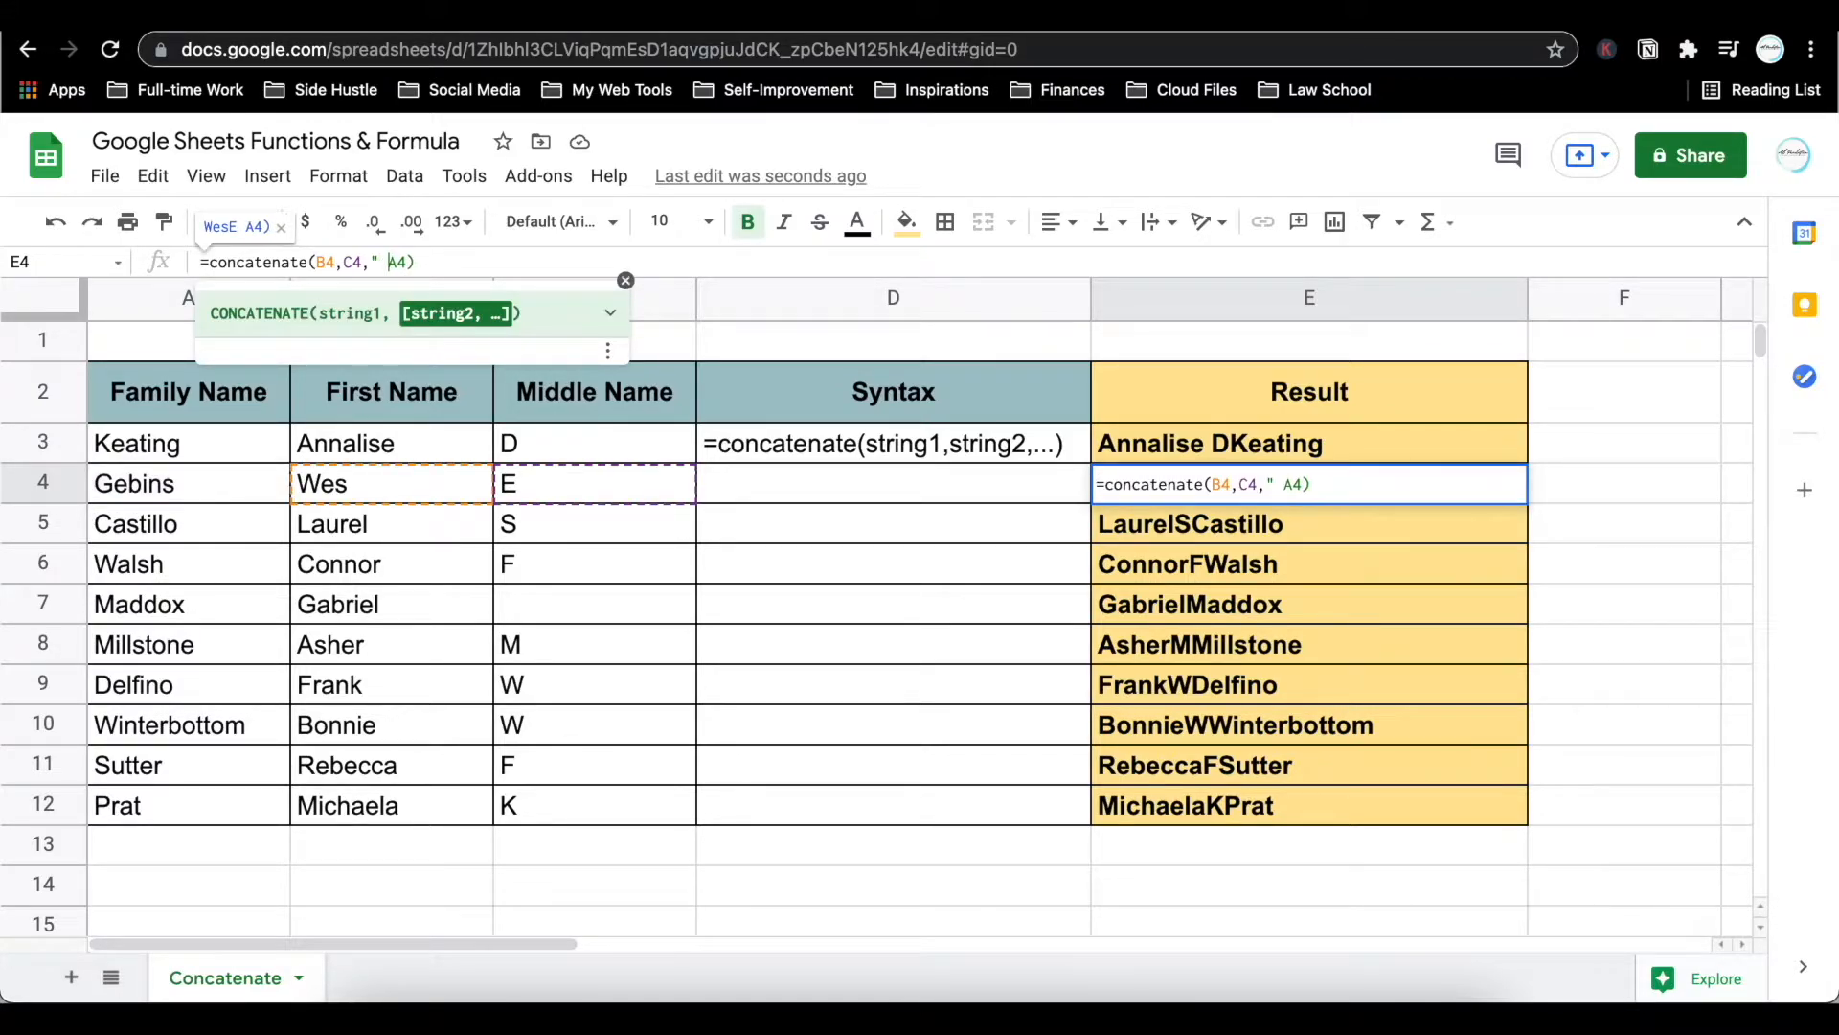
text( ",)
key(Return)
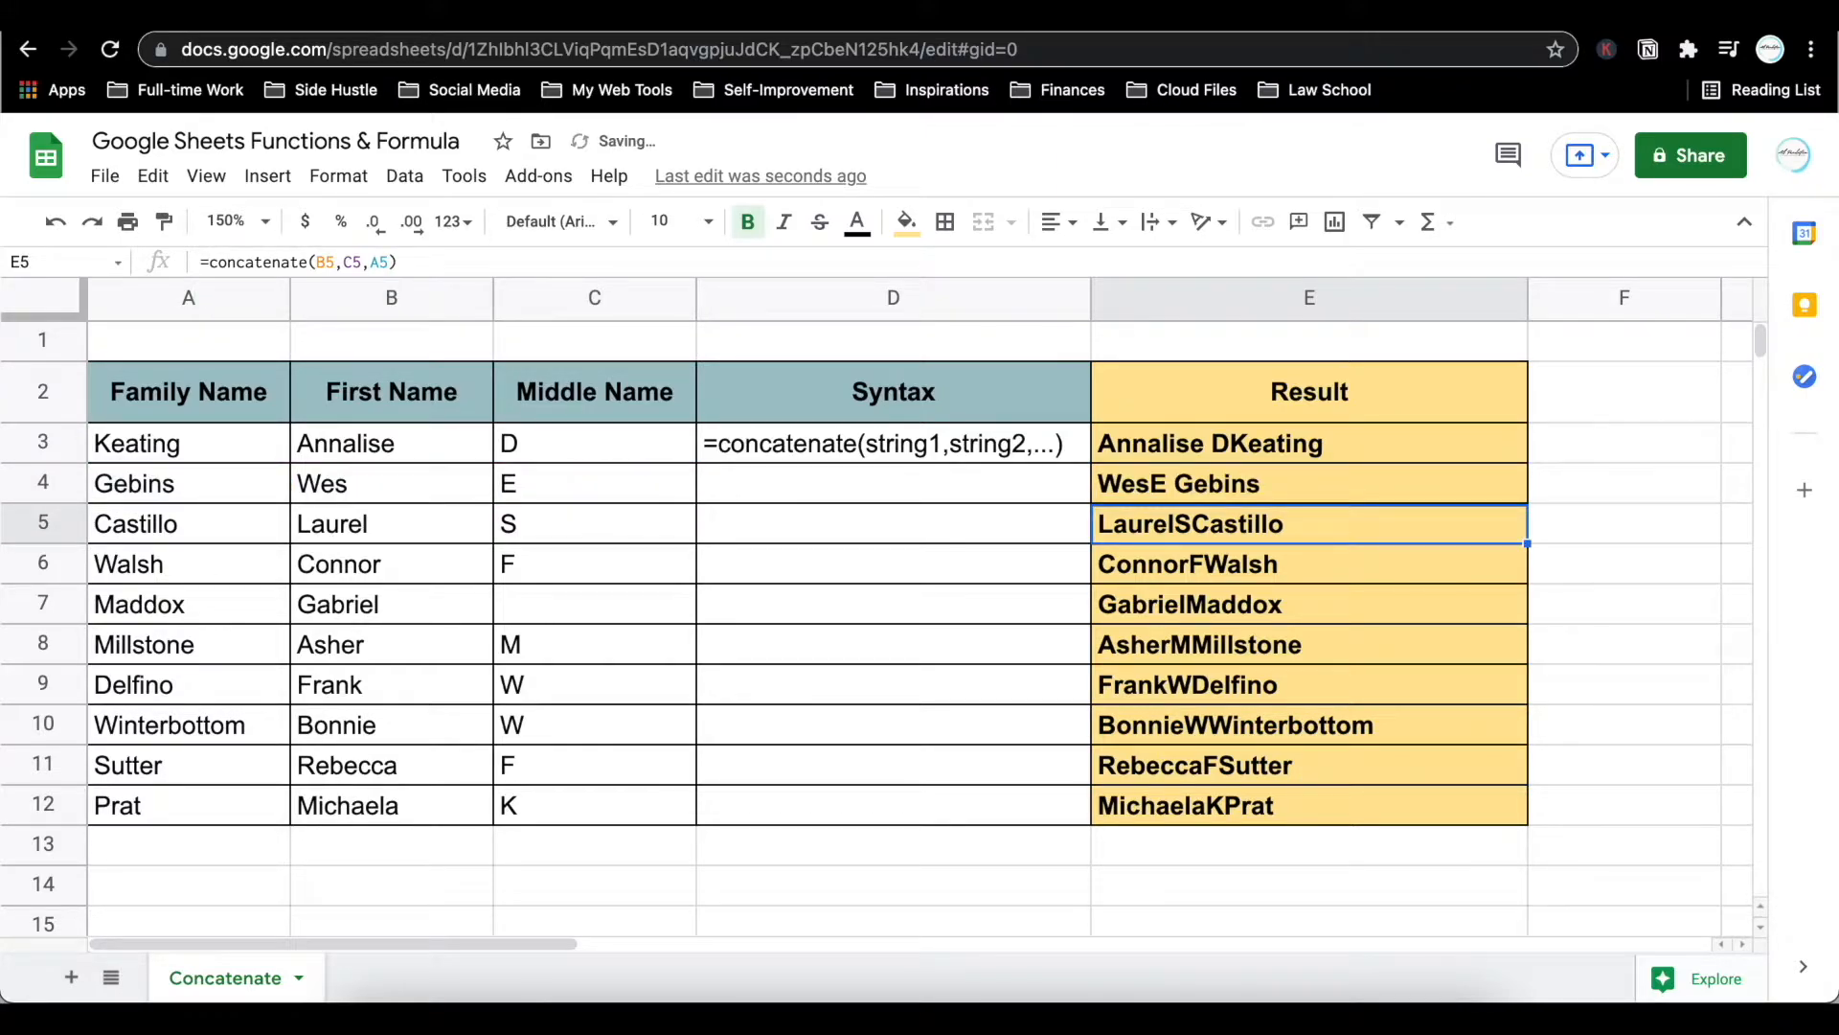
key(ctrl+z)
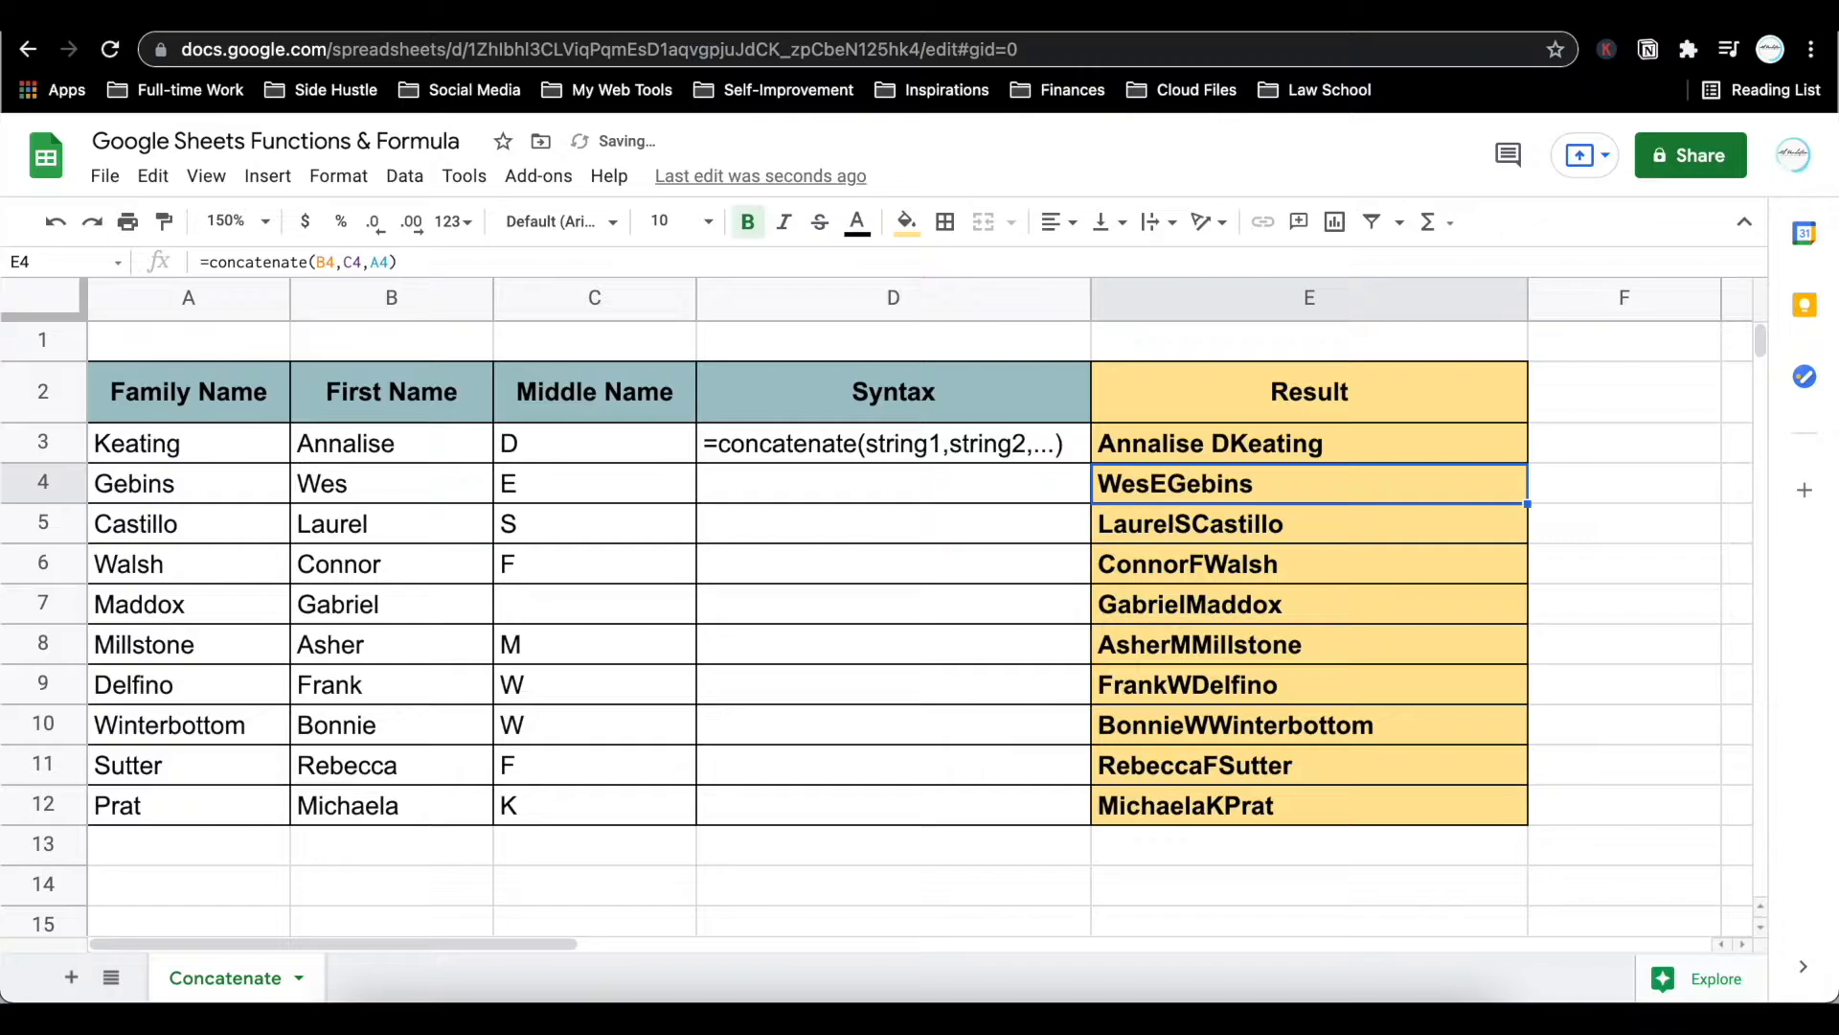
- Add a second space string " " between C3 and A3 in the E3 formula
click(1245, 440)
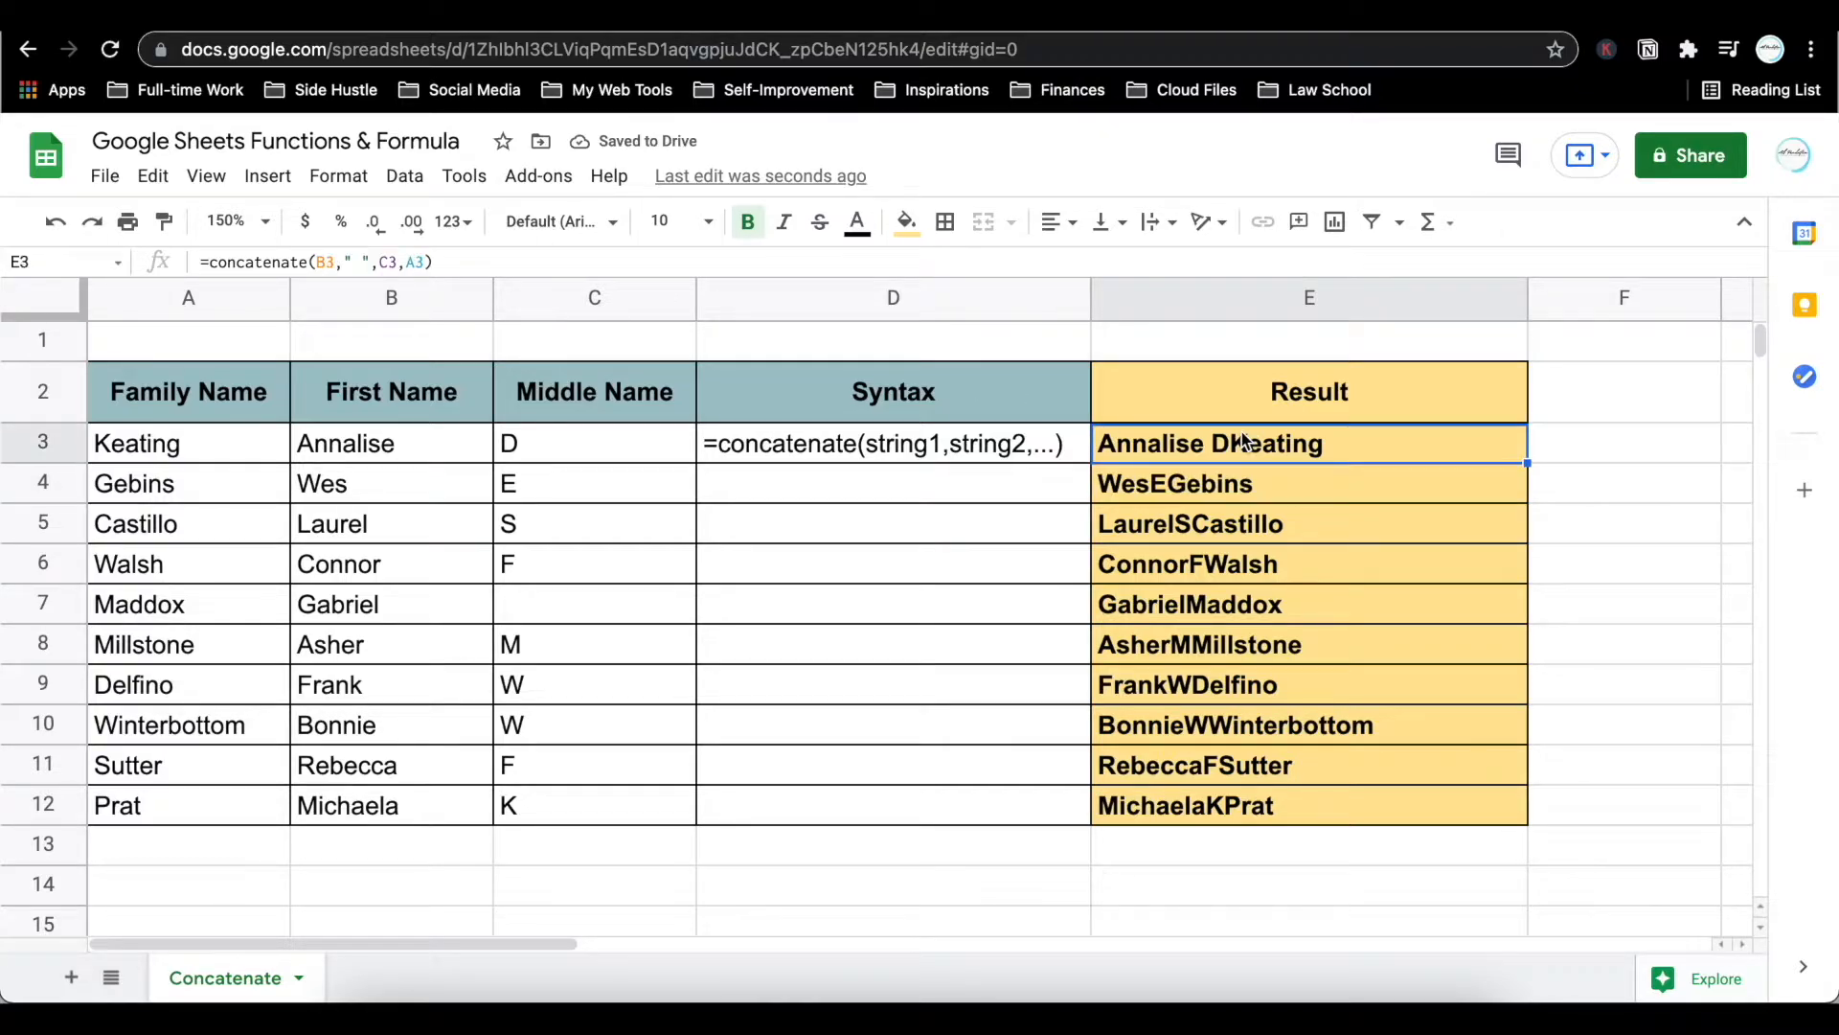
click(410, 260)
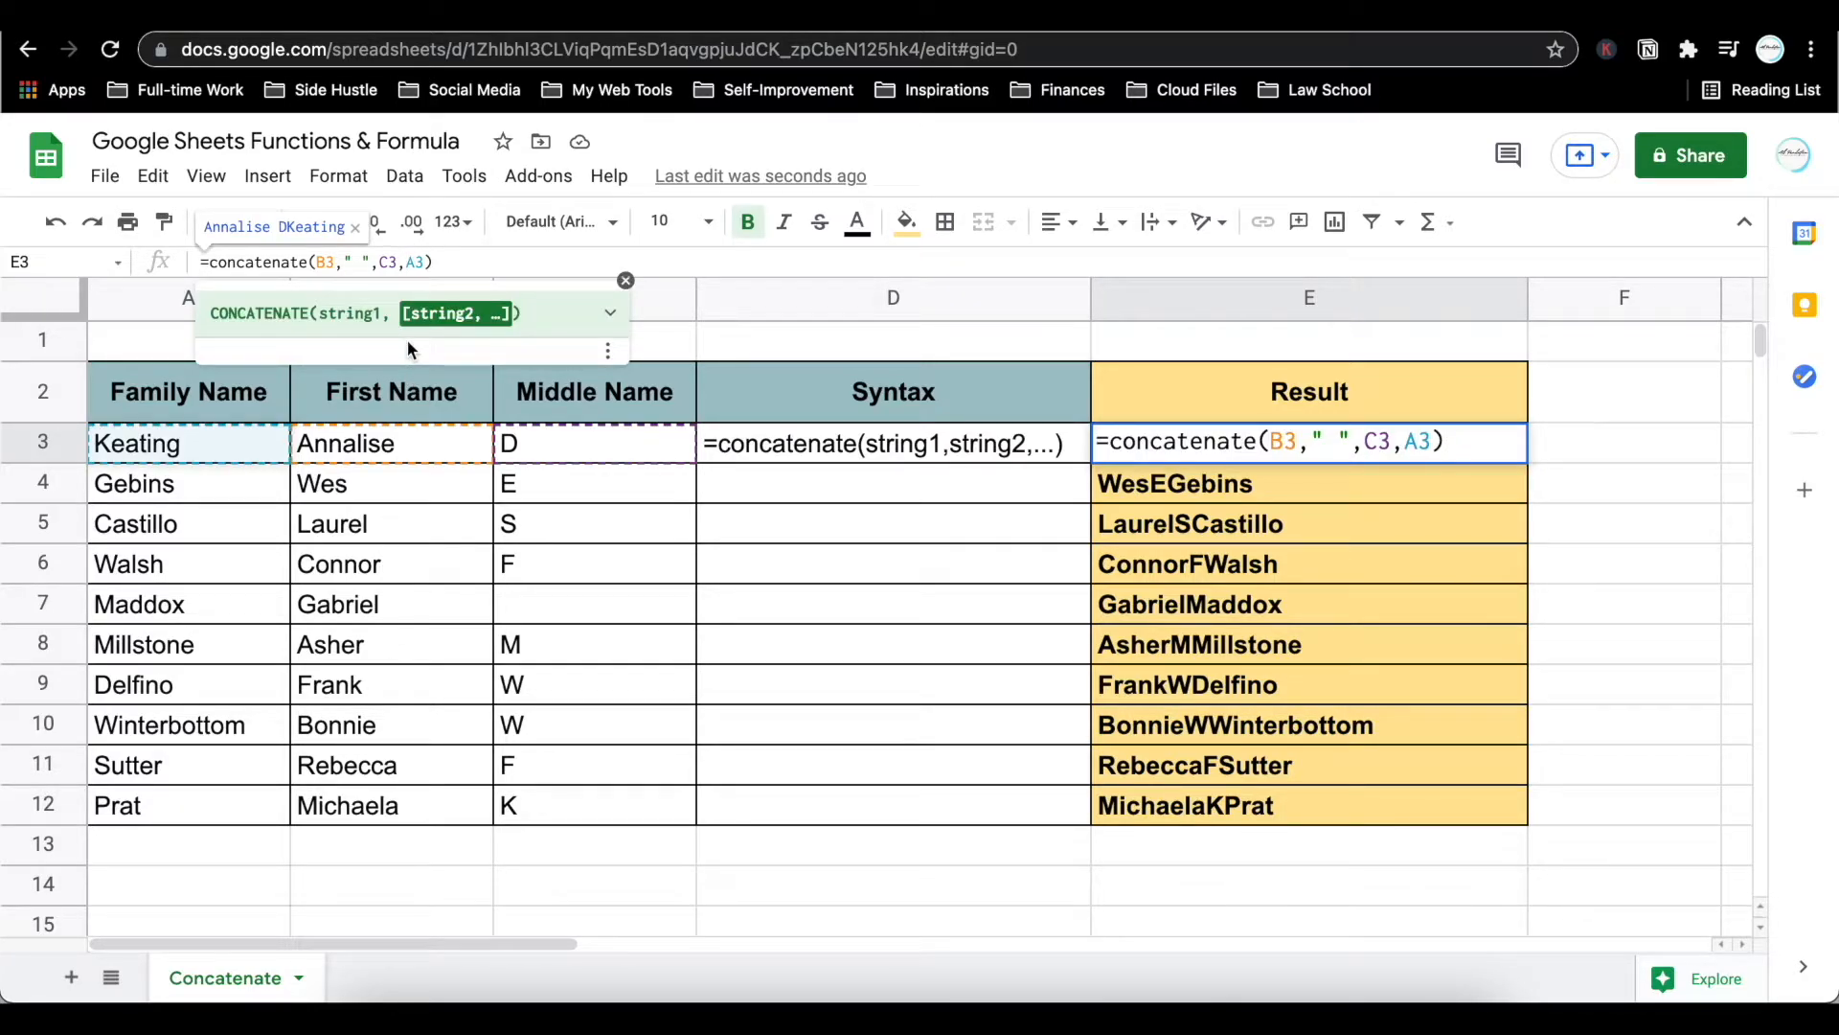
text(" ")
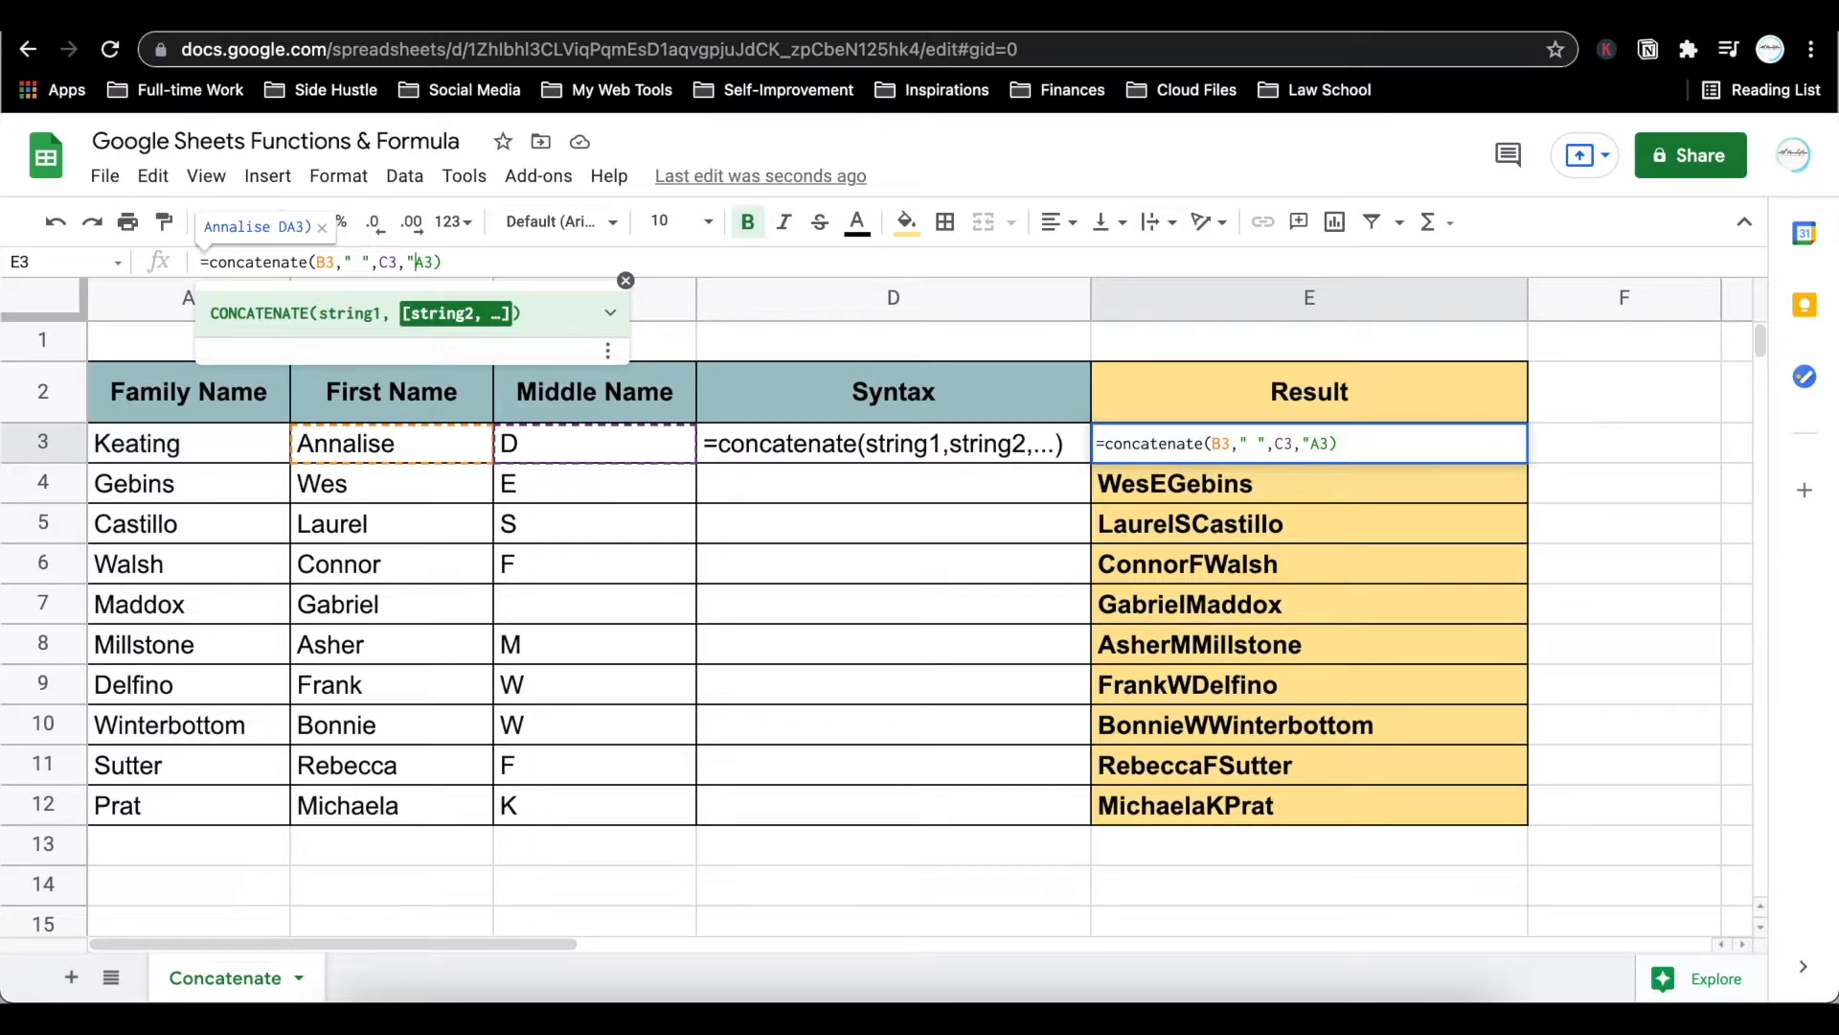
text(,)
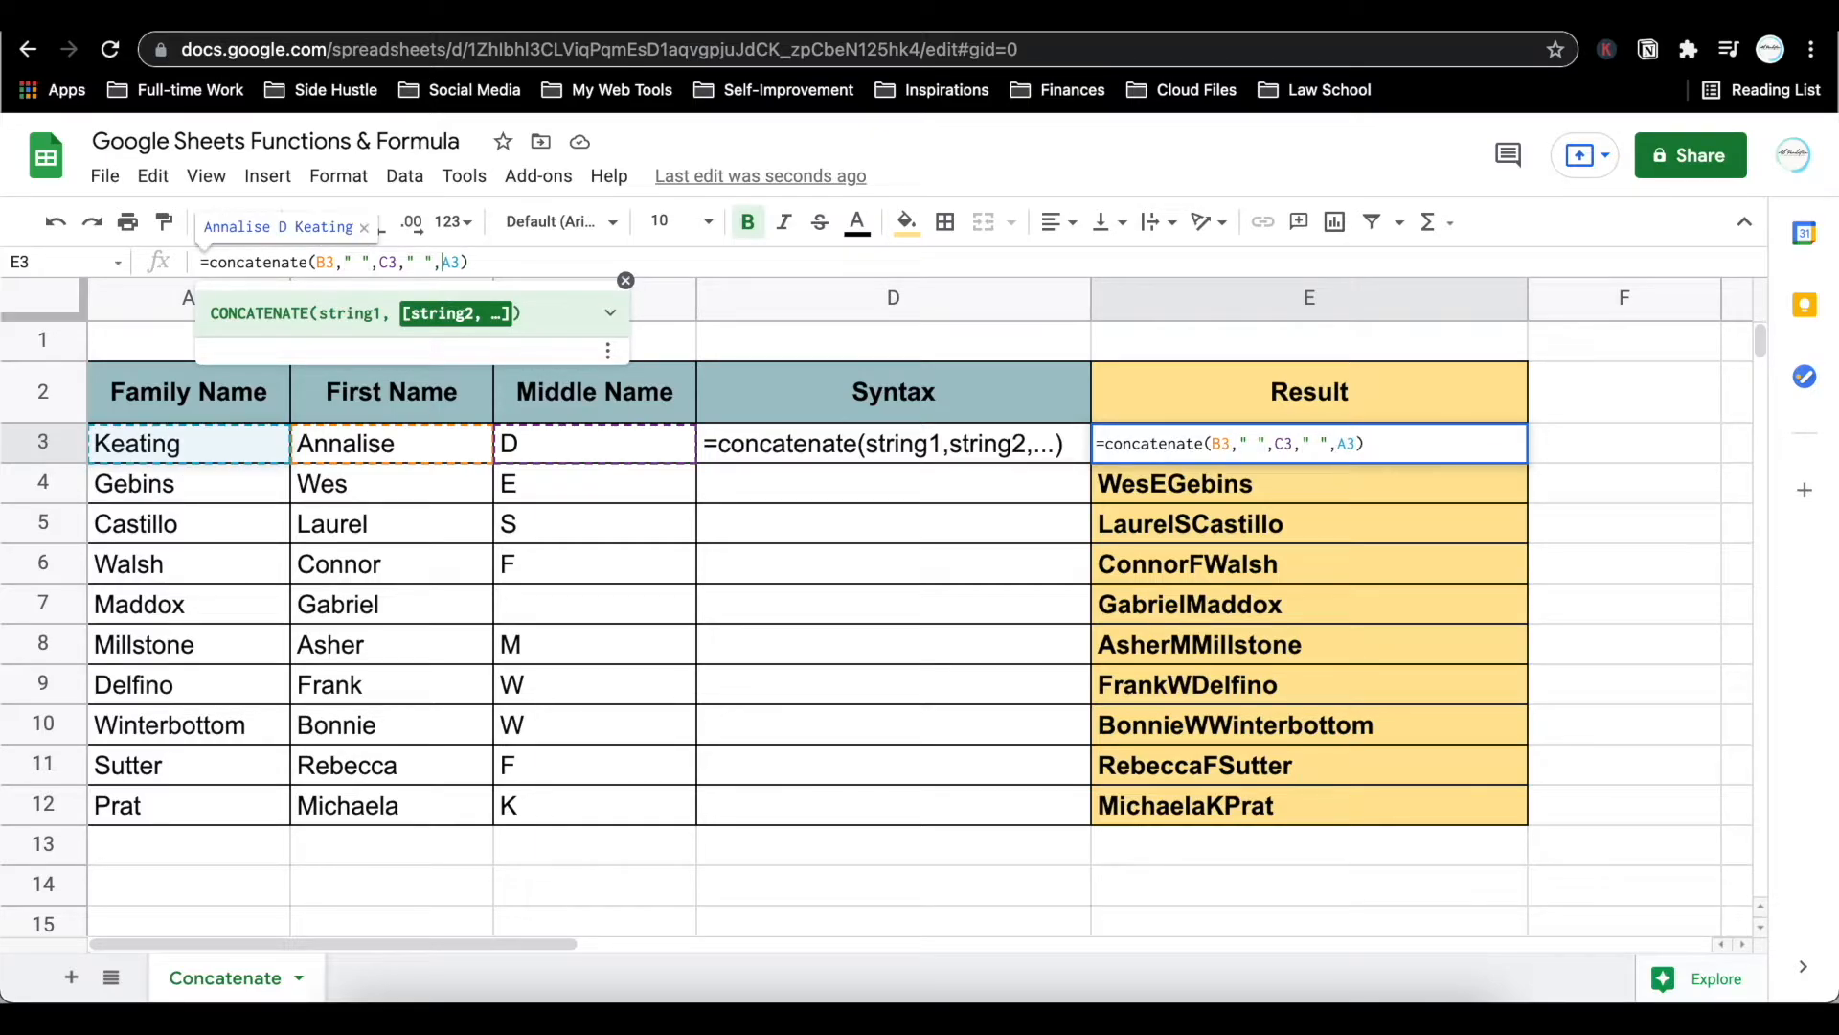
key(Return)
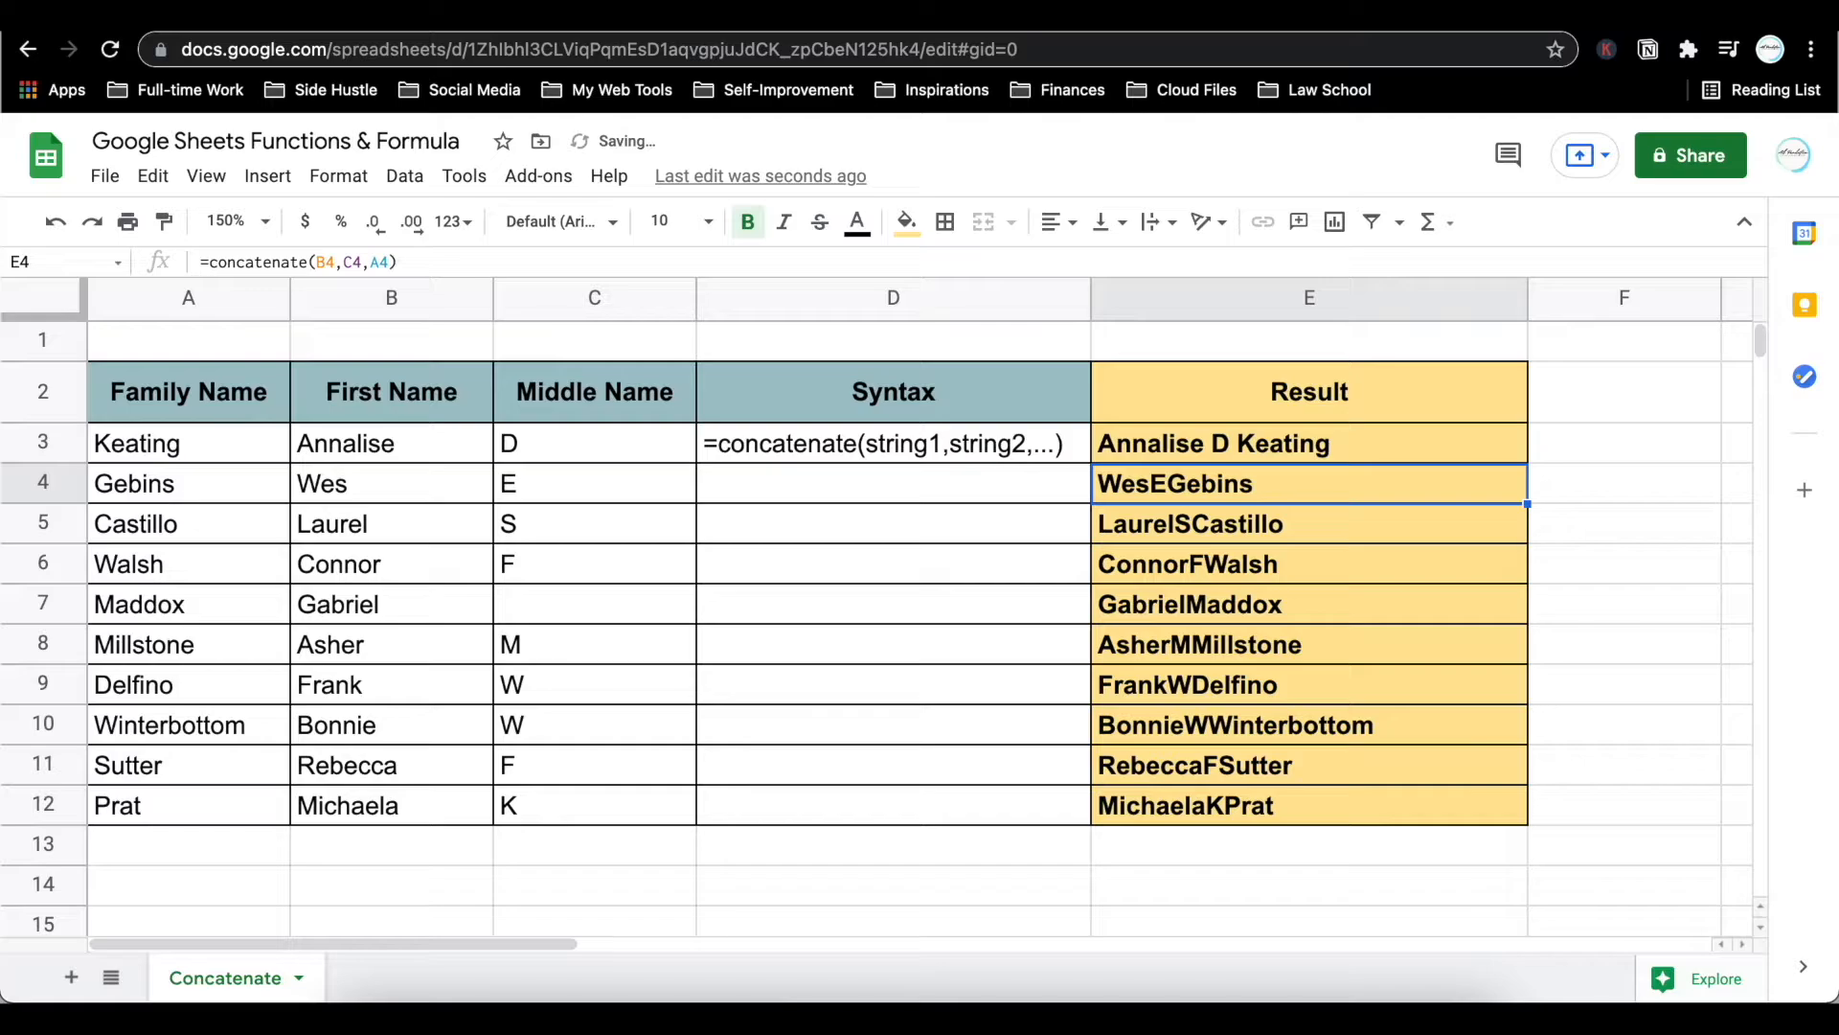
- Fill the E3 formula down the Result column through E12
click(1358, 450)
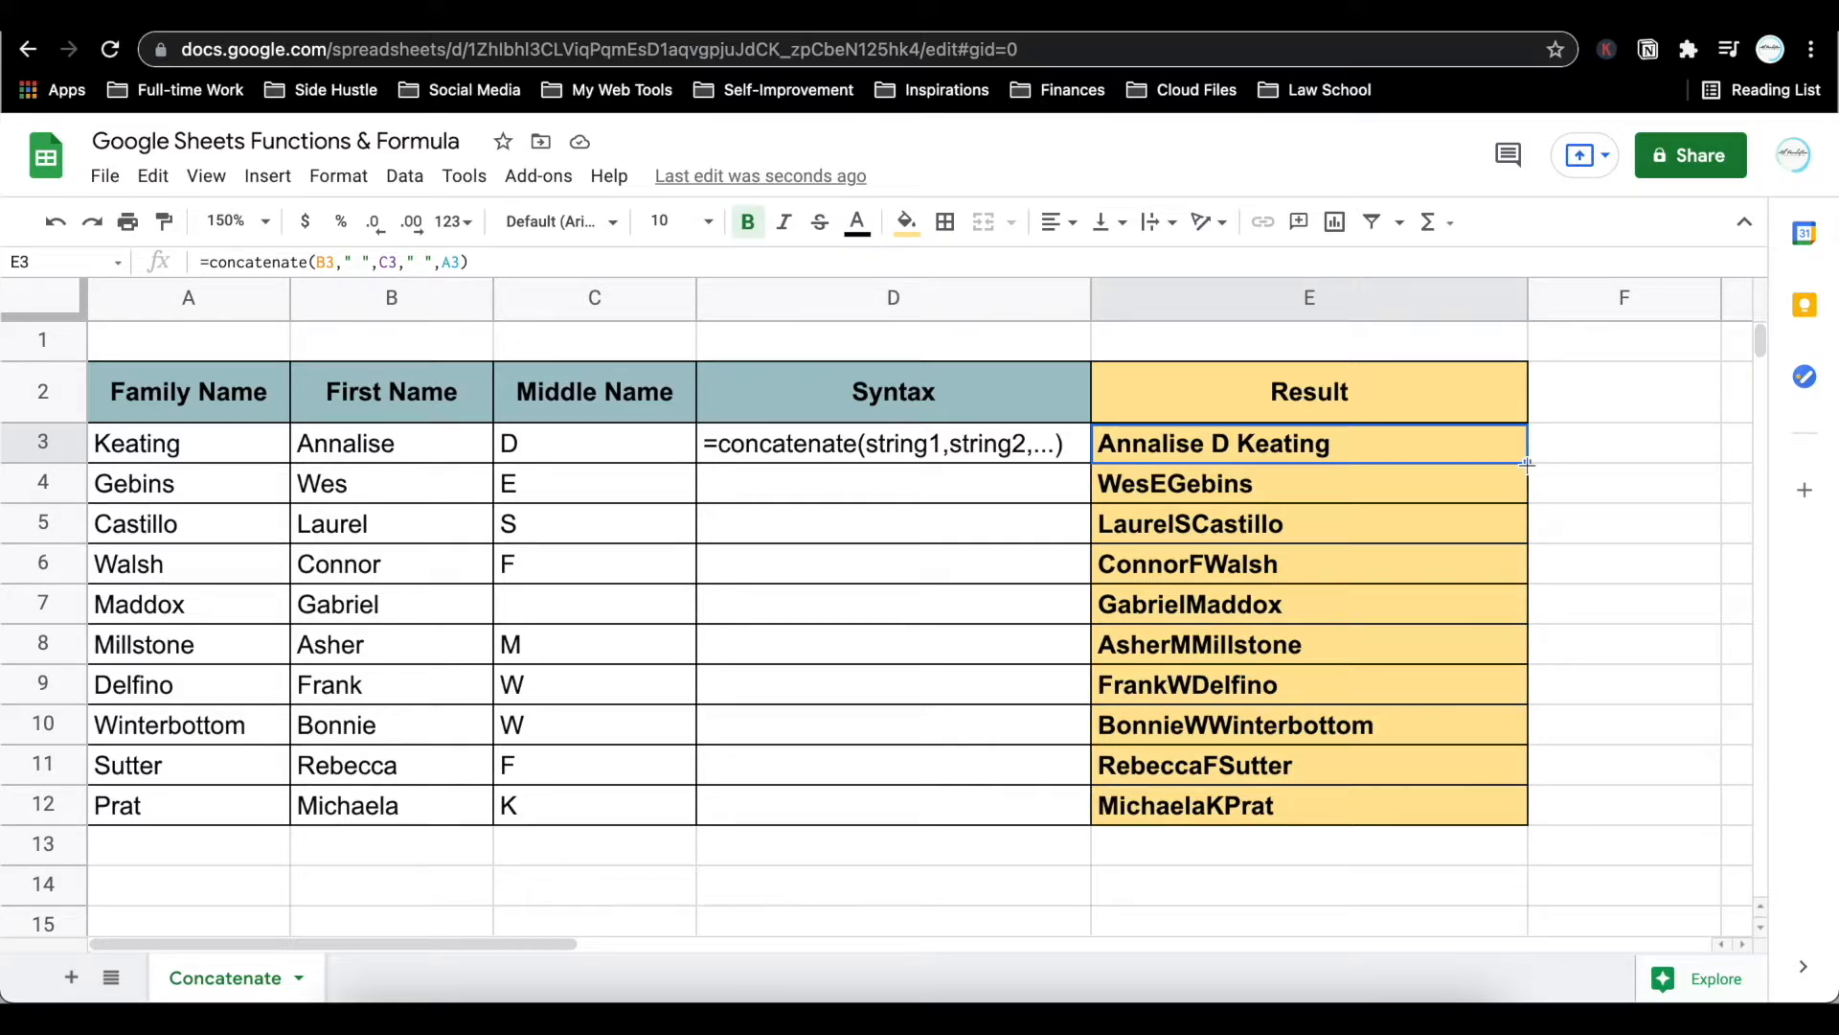
drag(1527, 463, 1531, 826)
click(1431, 672)
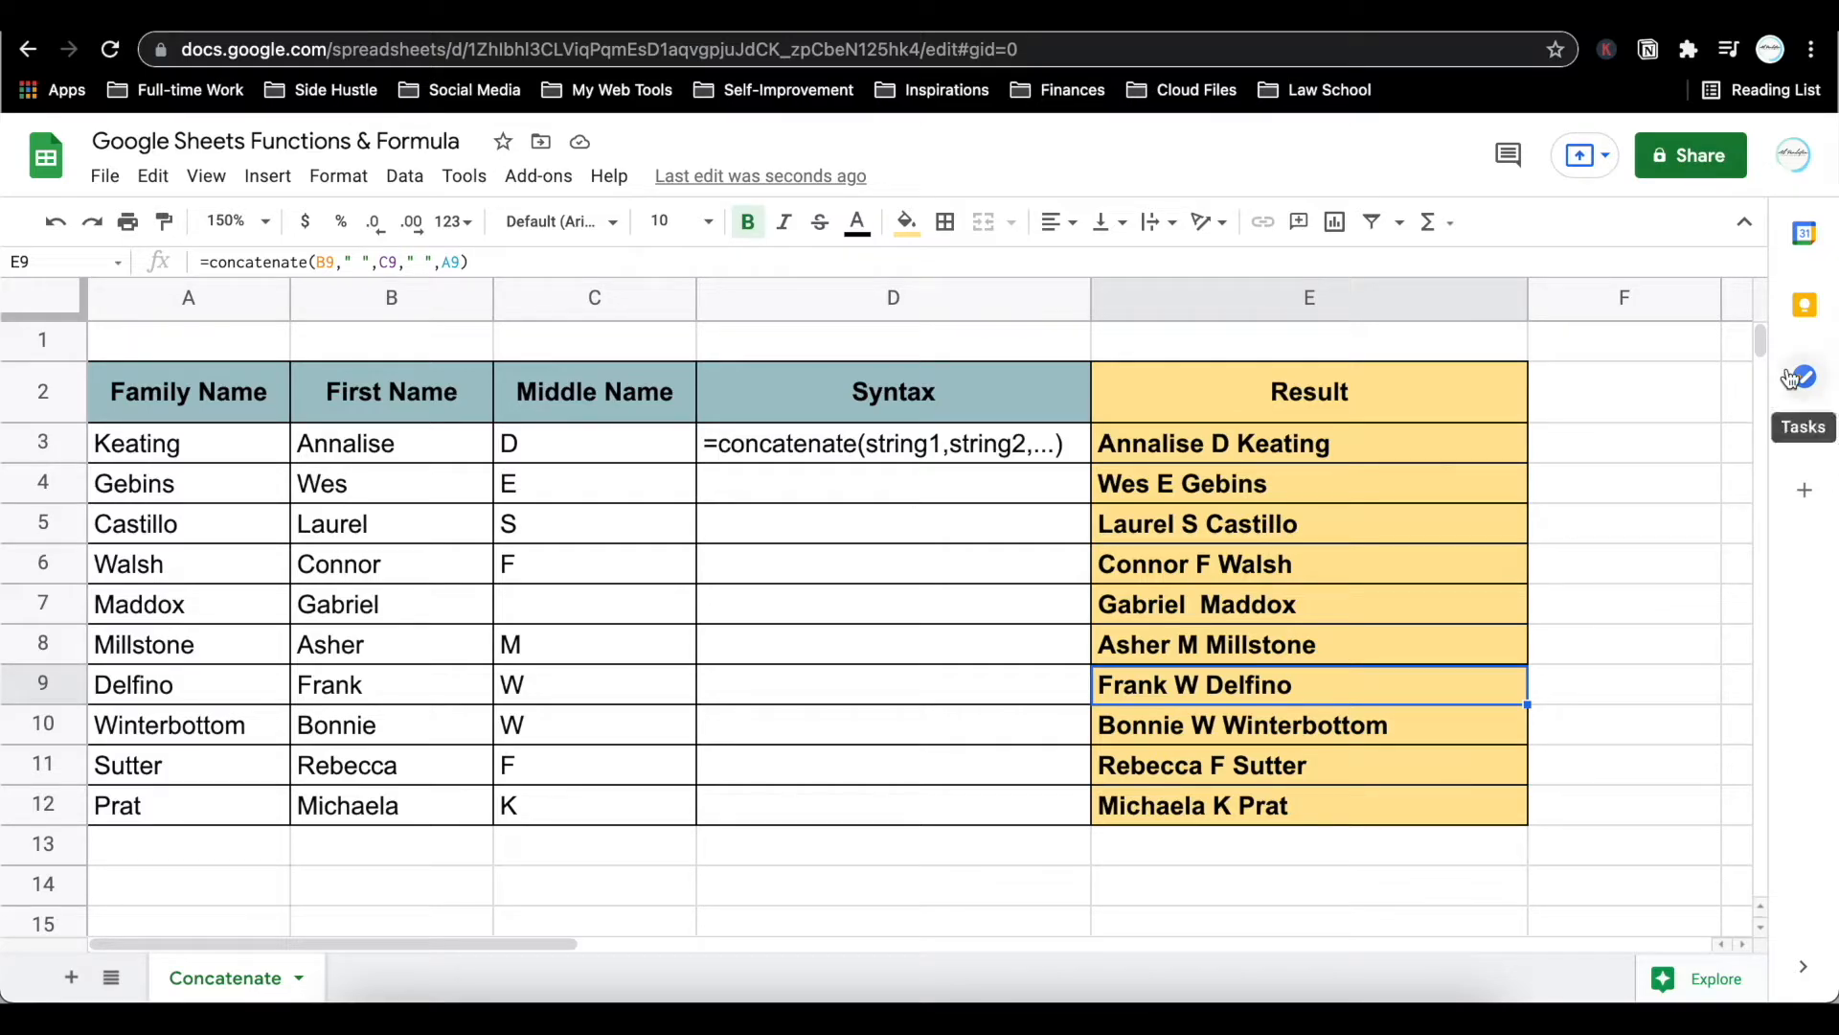
- Insert a period string "." after C3 in the E3 formula and fill the formula down through E12
click(1232, 458)
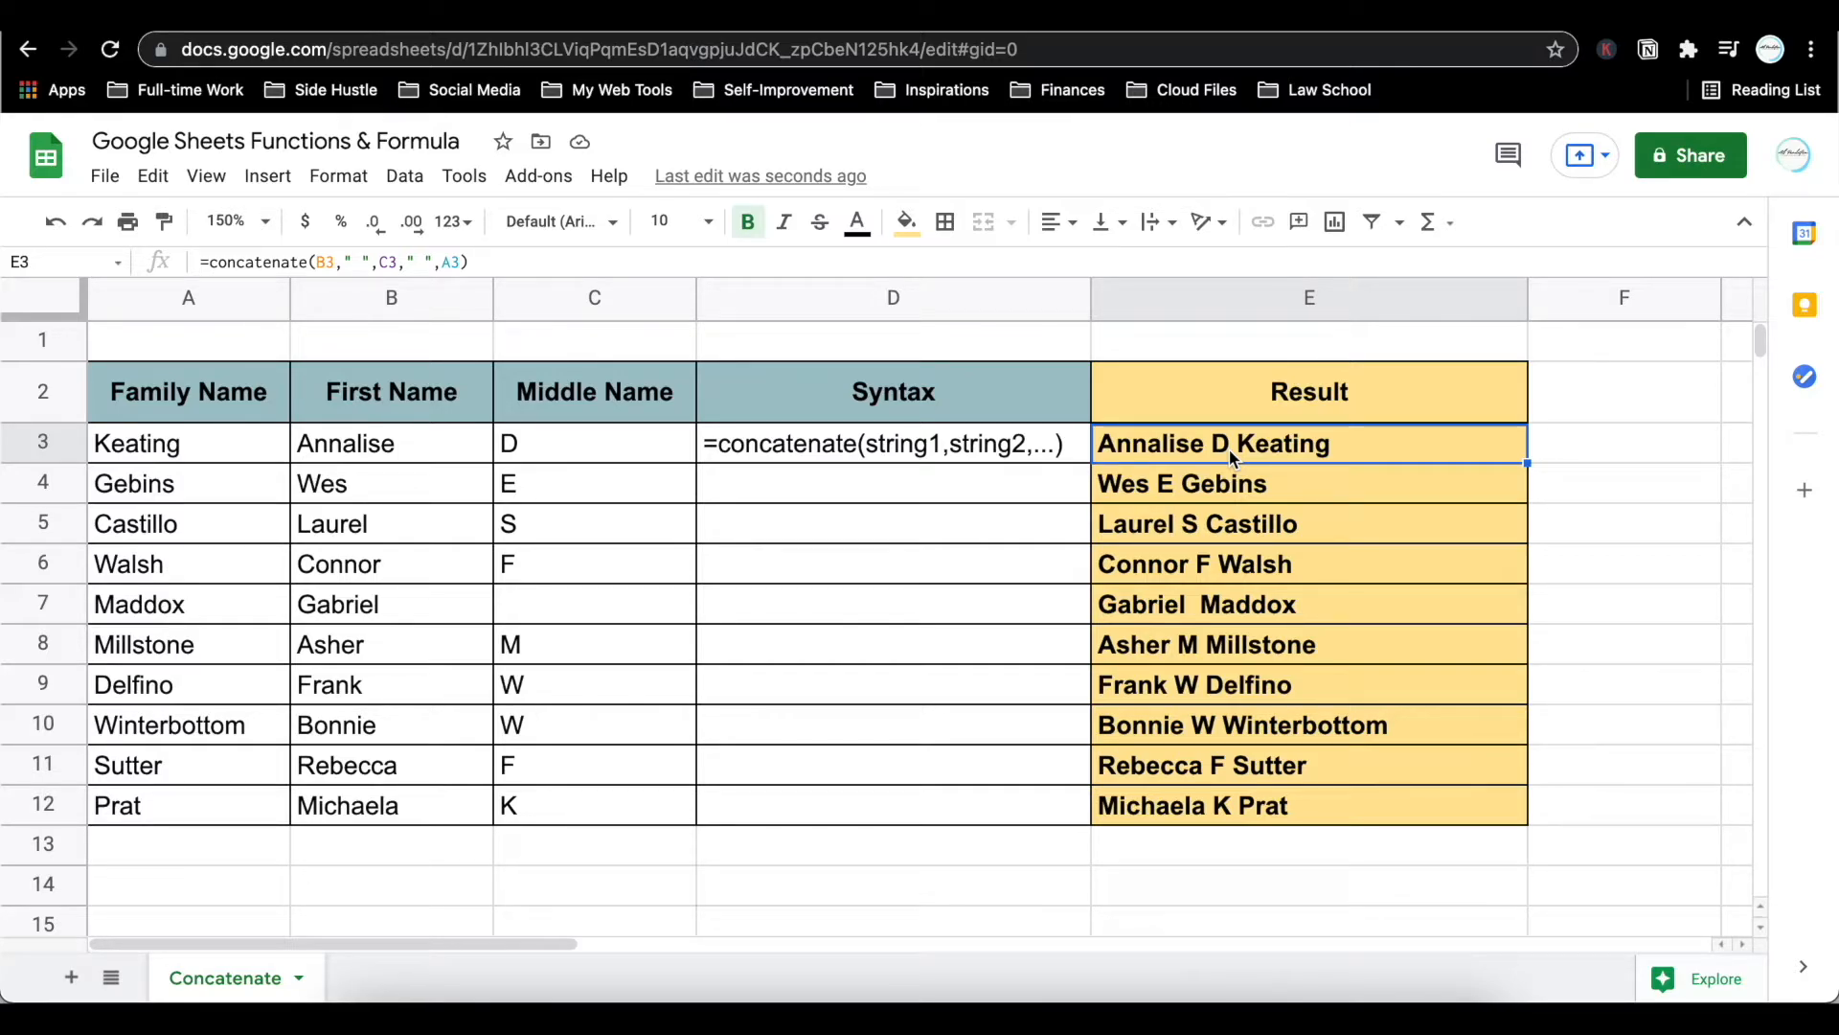
click(407, 263)
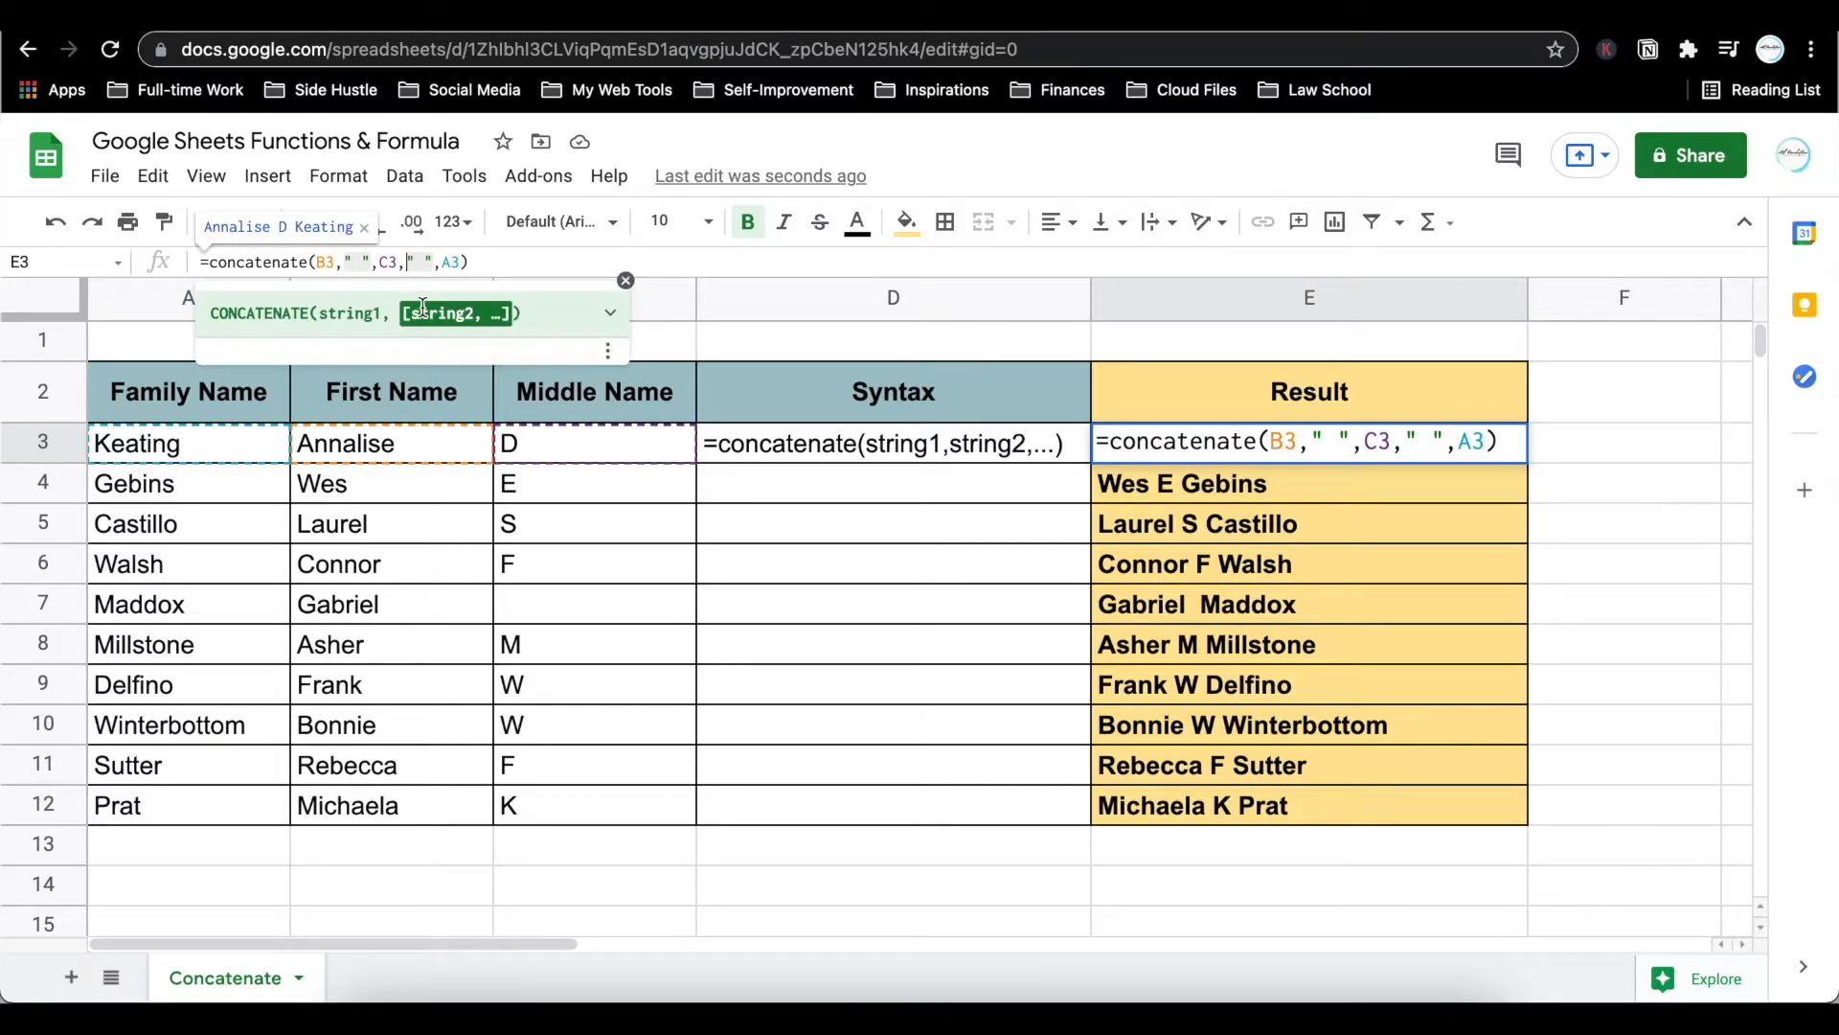
click(417, 262)
text(")
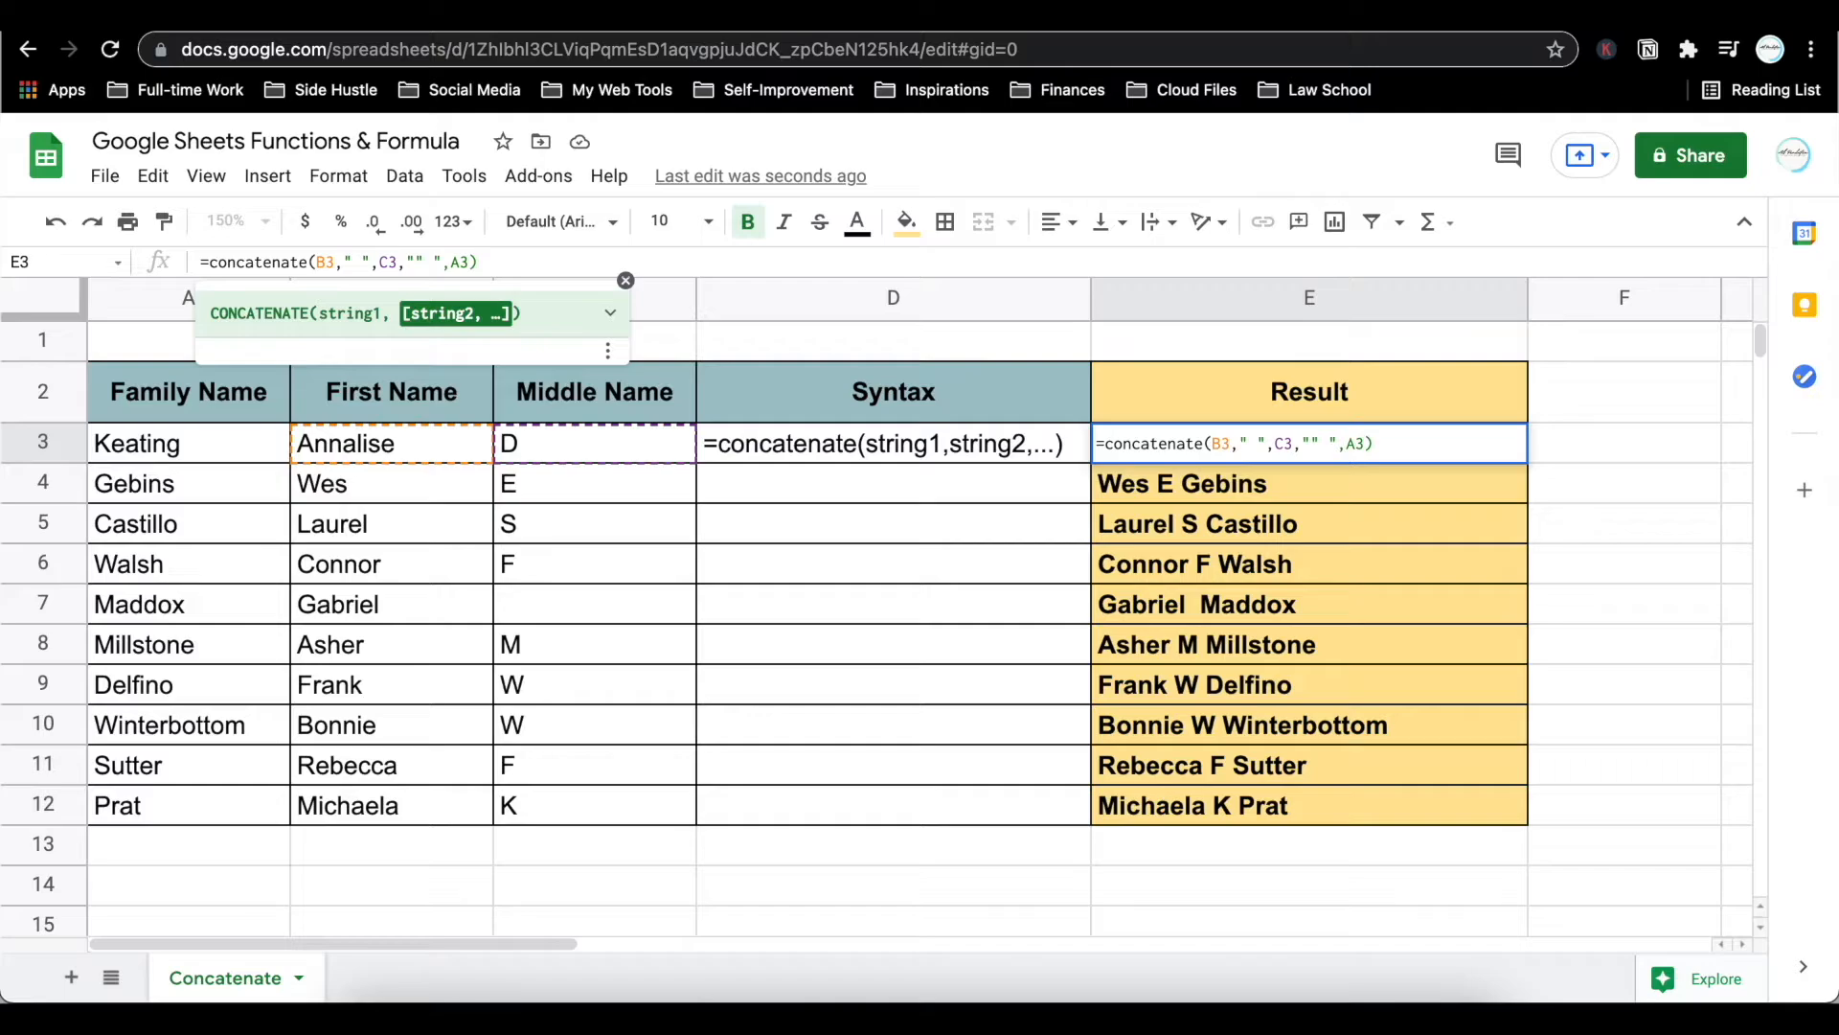
text(.)
text(,)
key(Return)
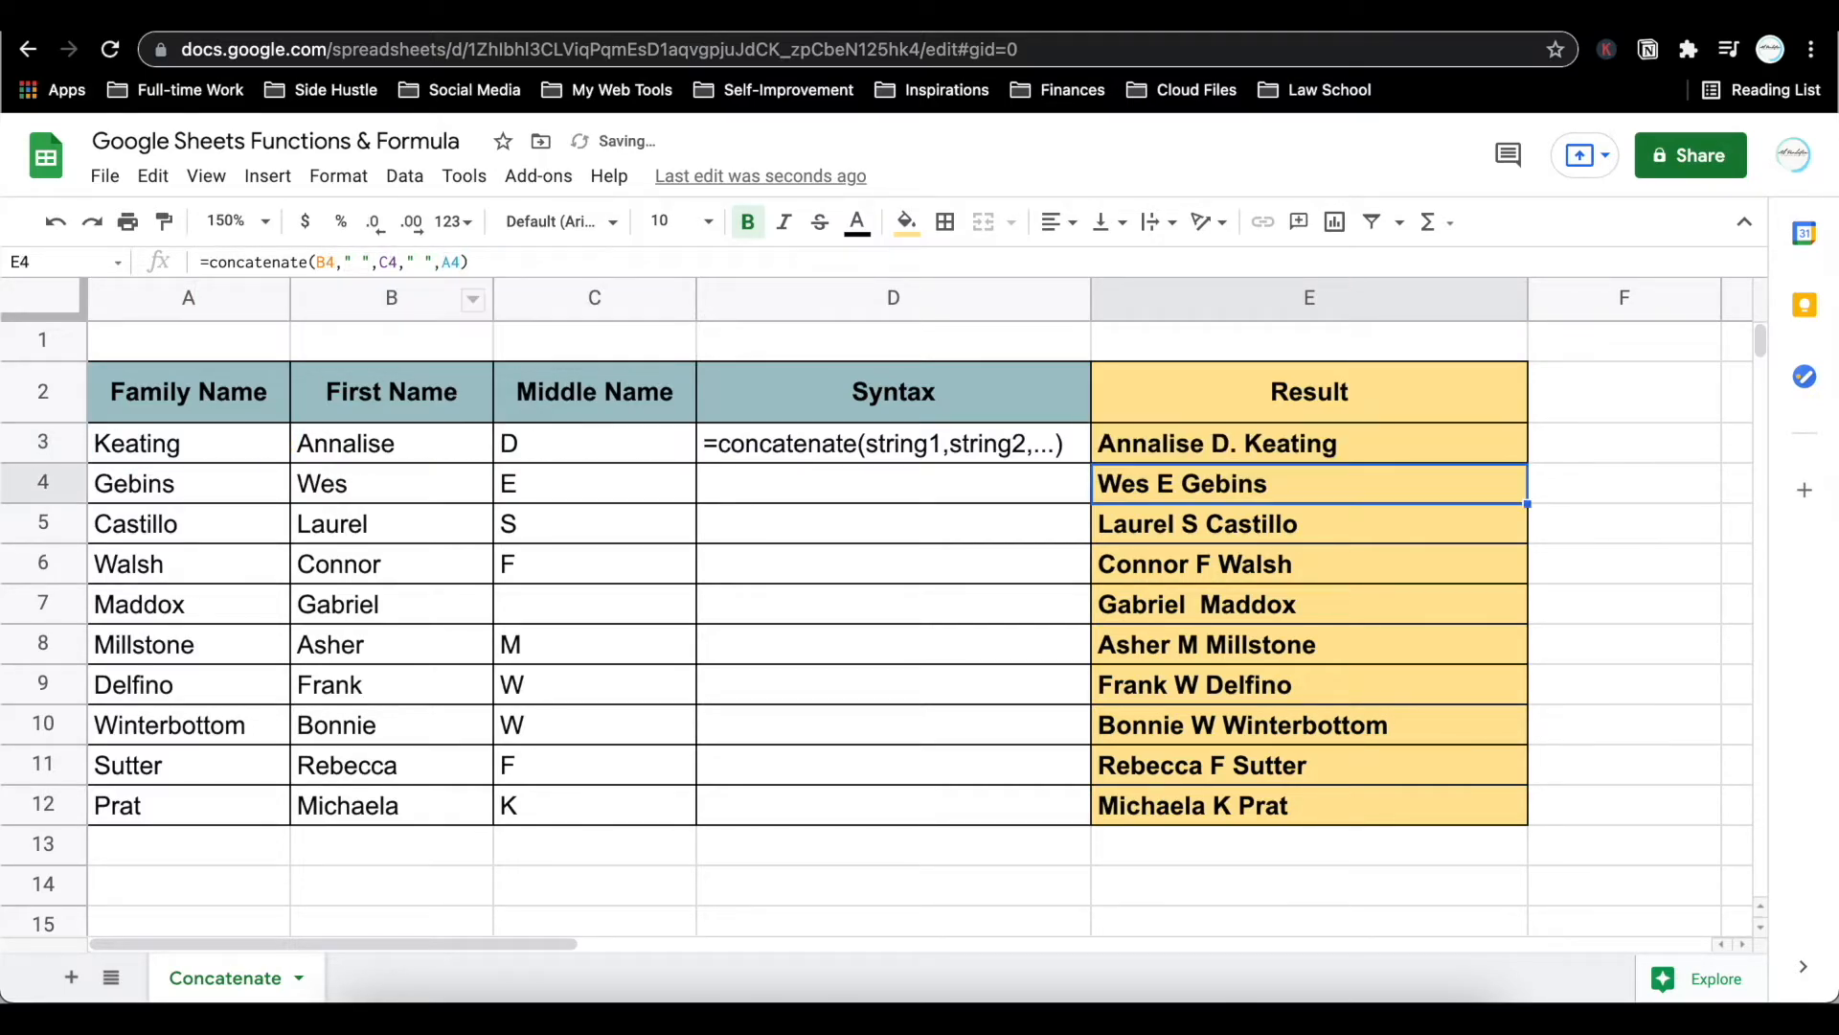
key(Up)
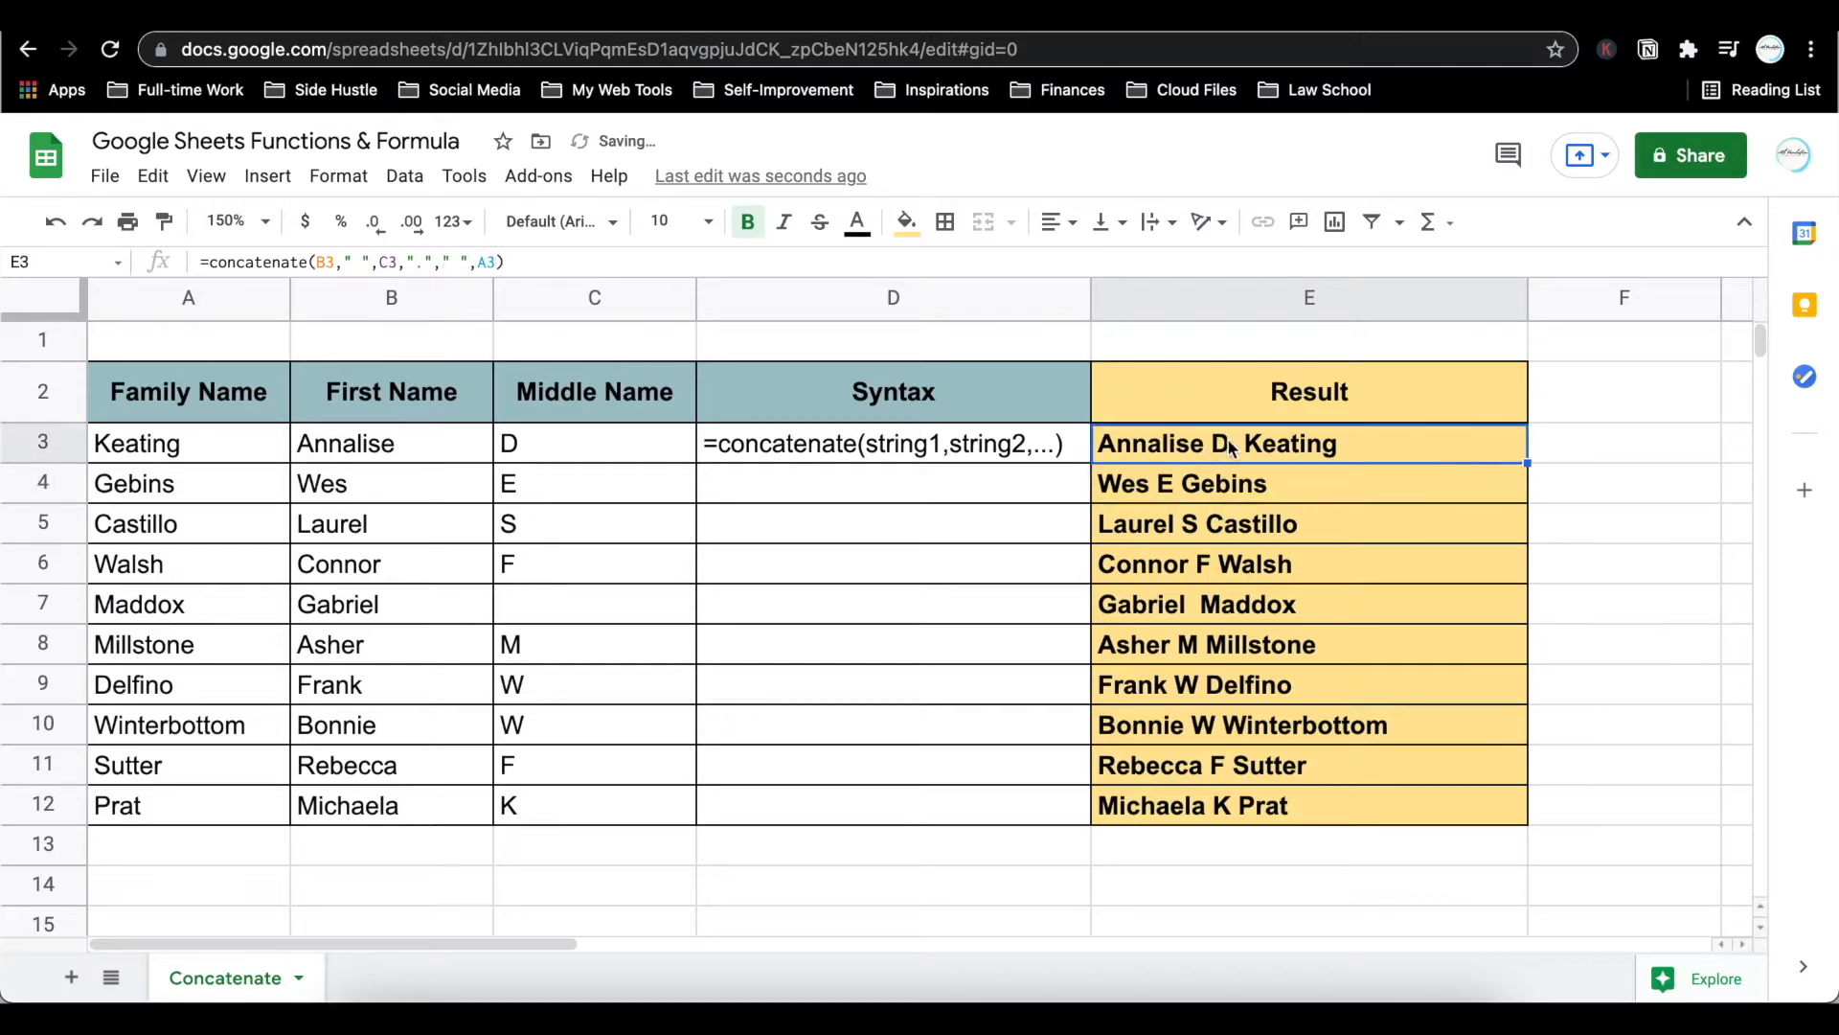
drag(1527, 464, 1519, 816)
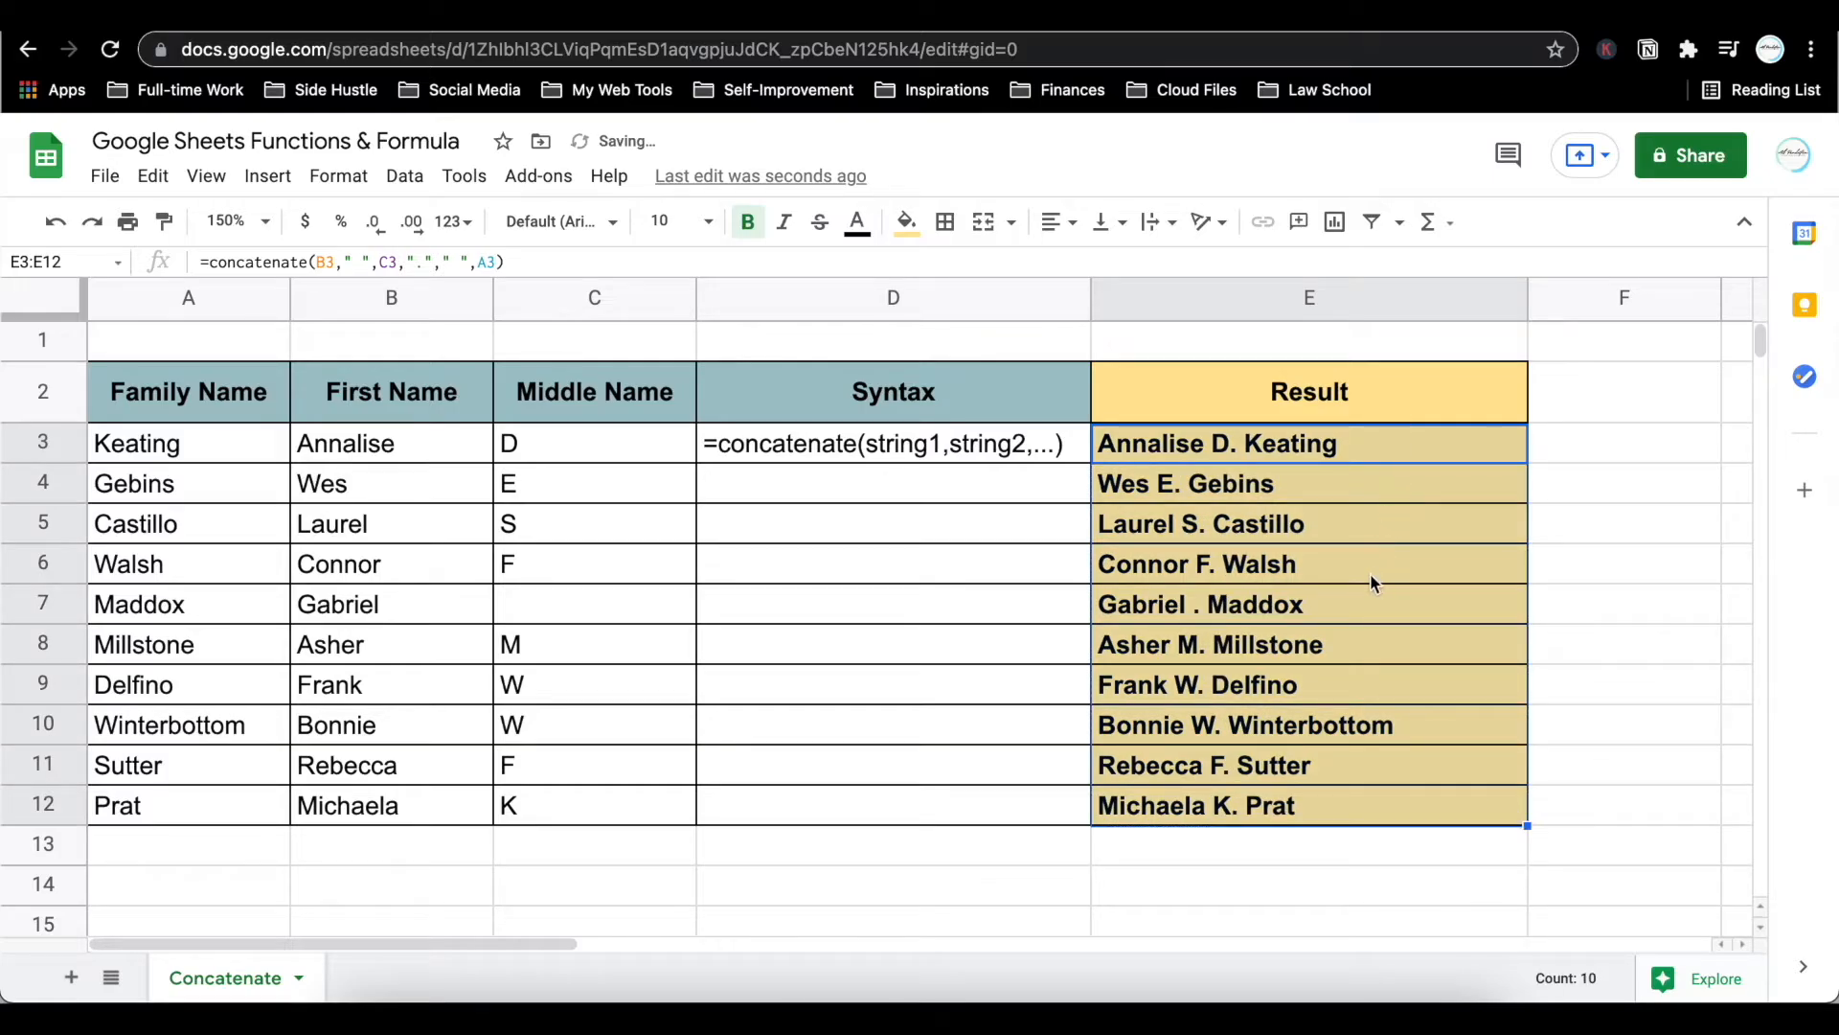
- Start wrapping the CONCATENATE formula in E3 in a SUBSTITUTE function, making it the text to search
click(1274, 613)
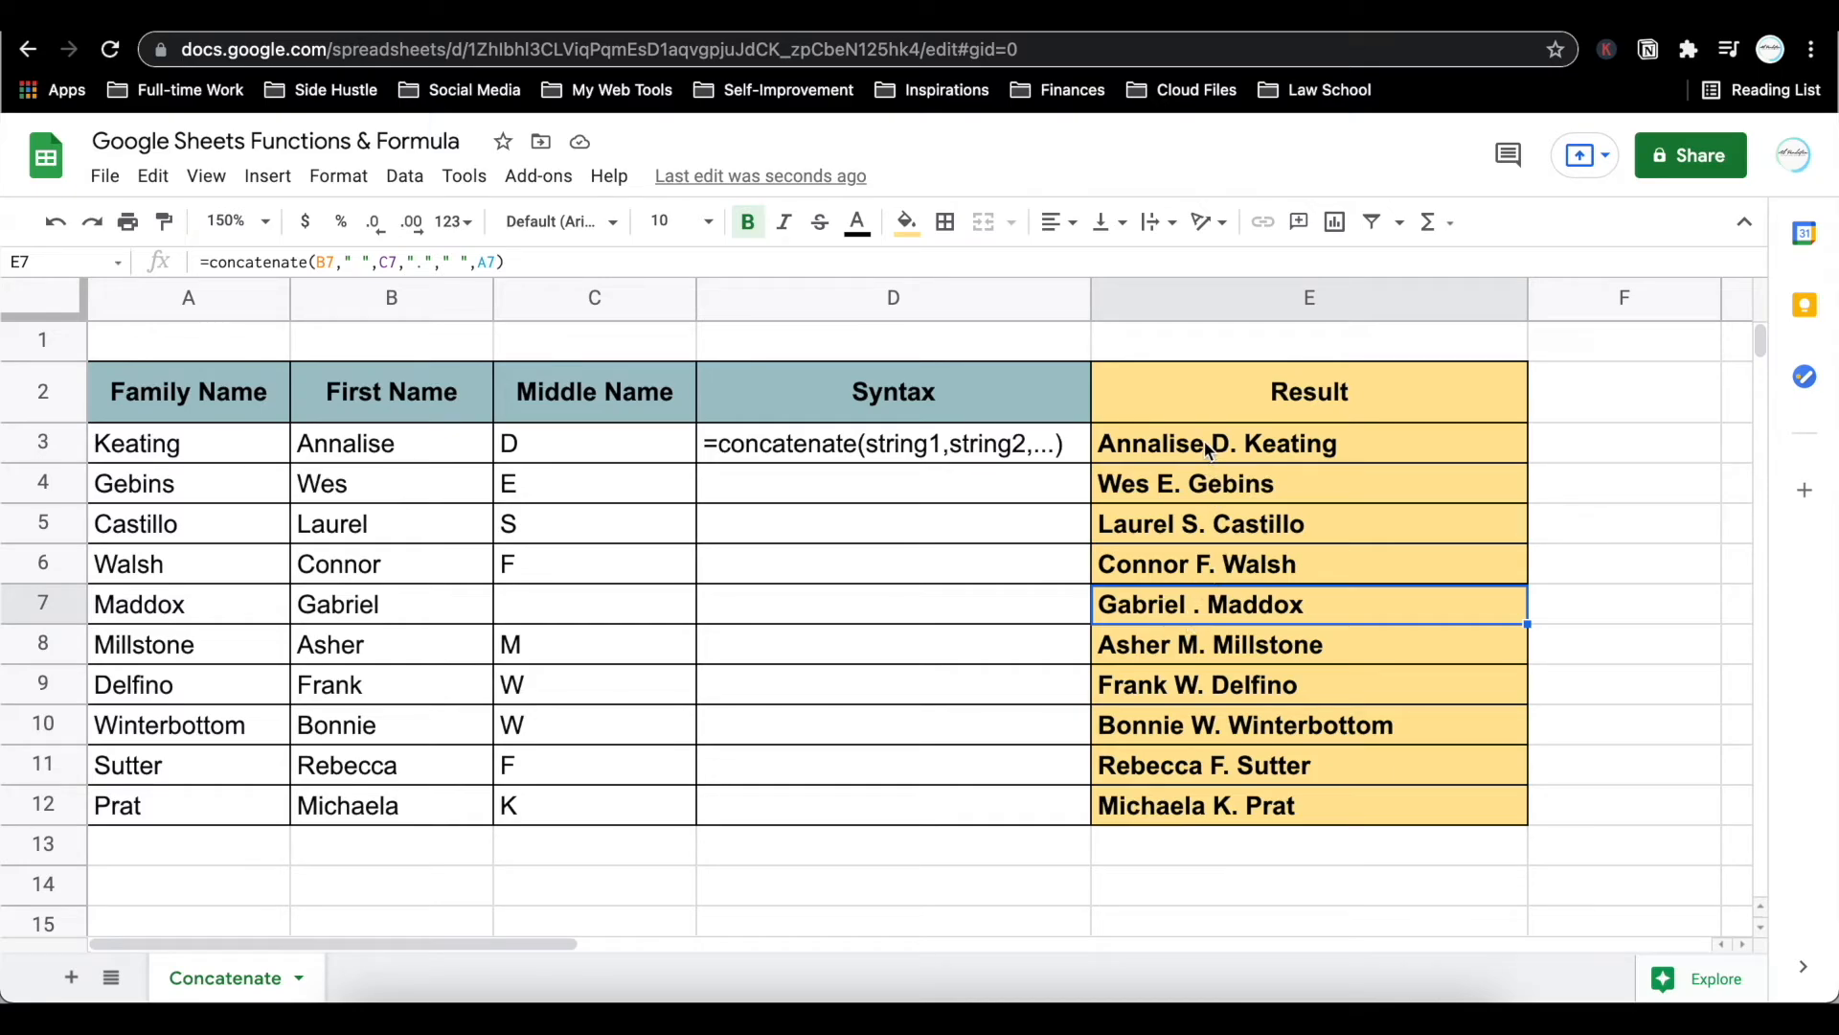
click(1209, 451)
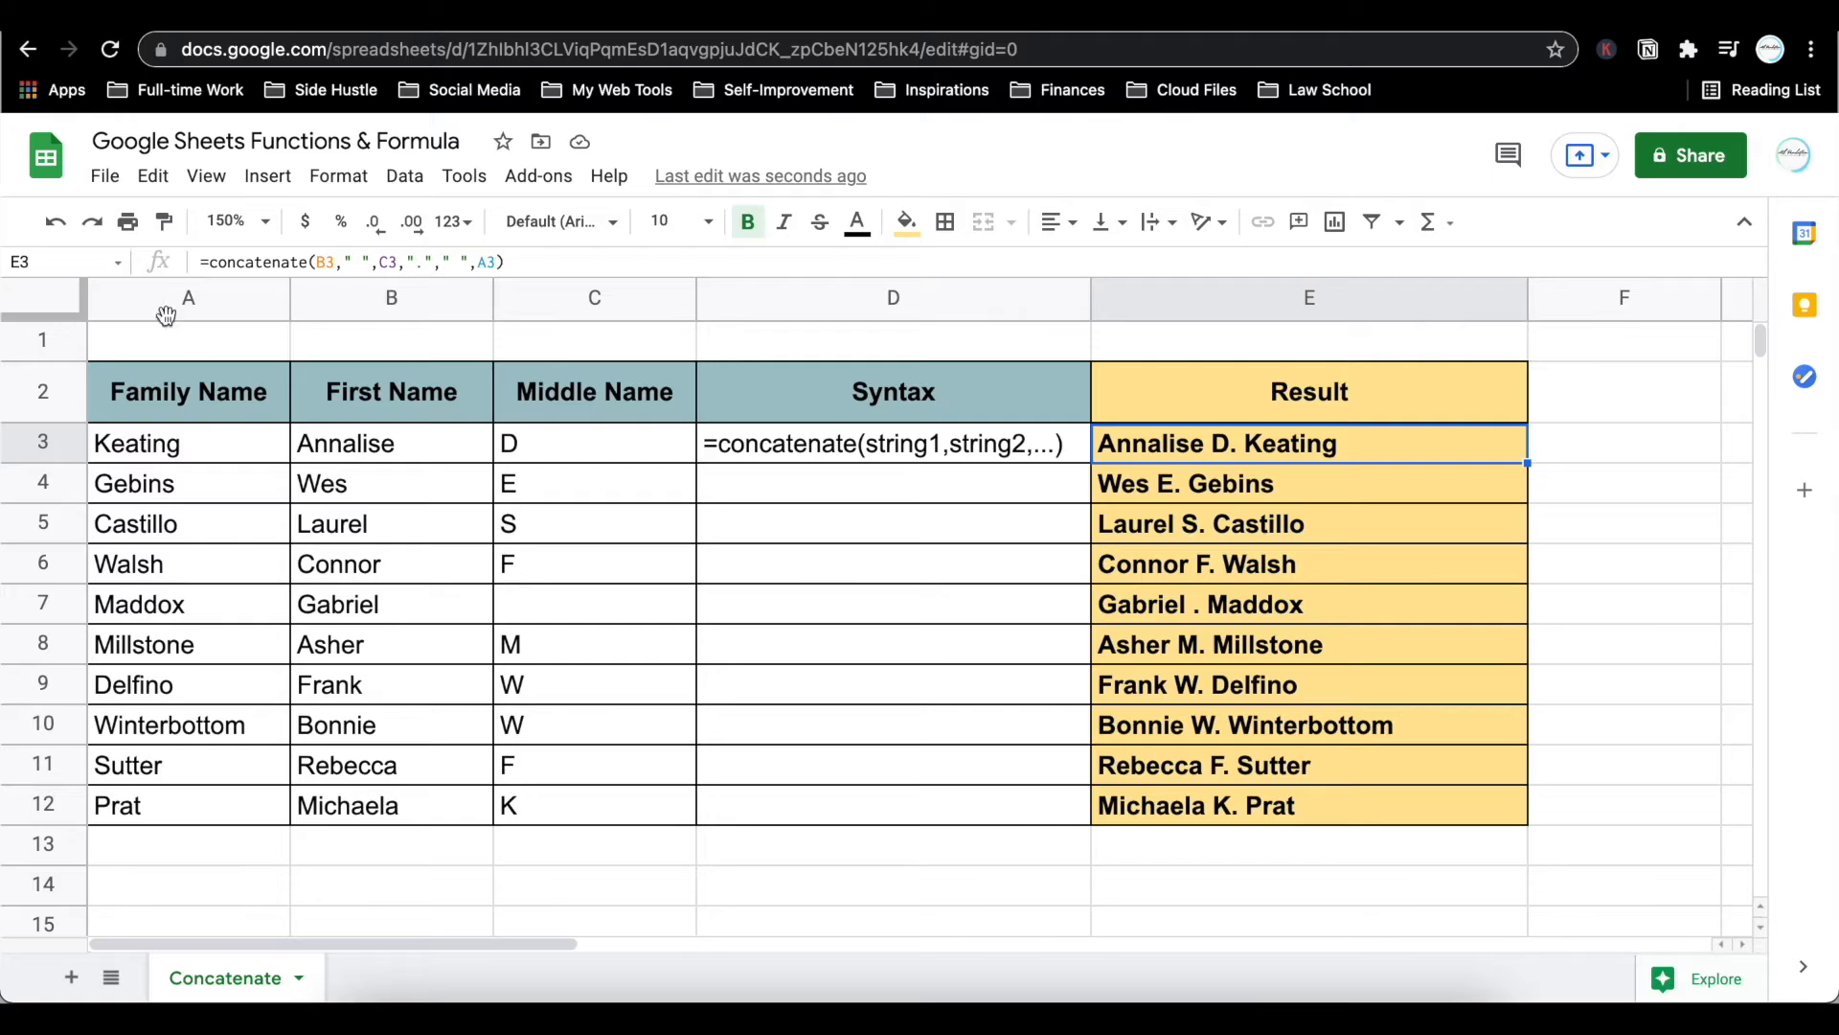
click(211, 264)
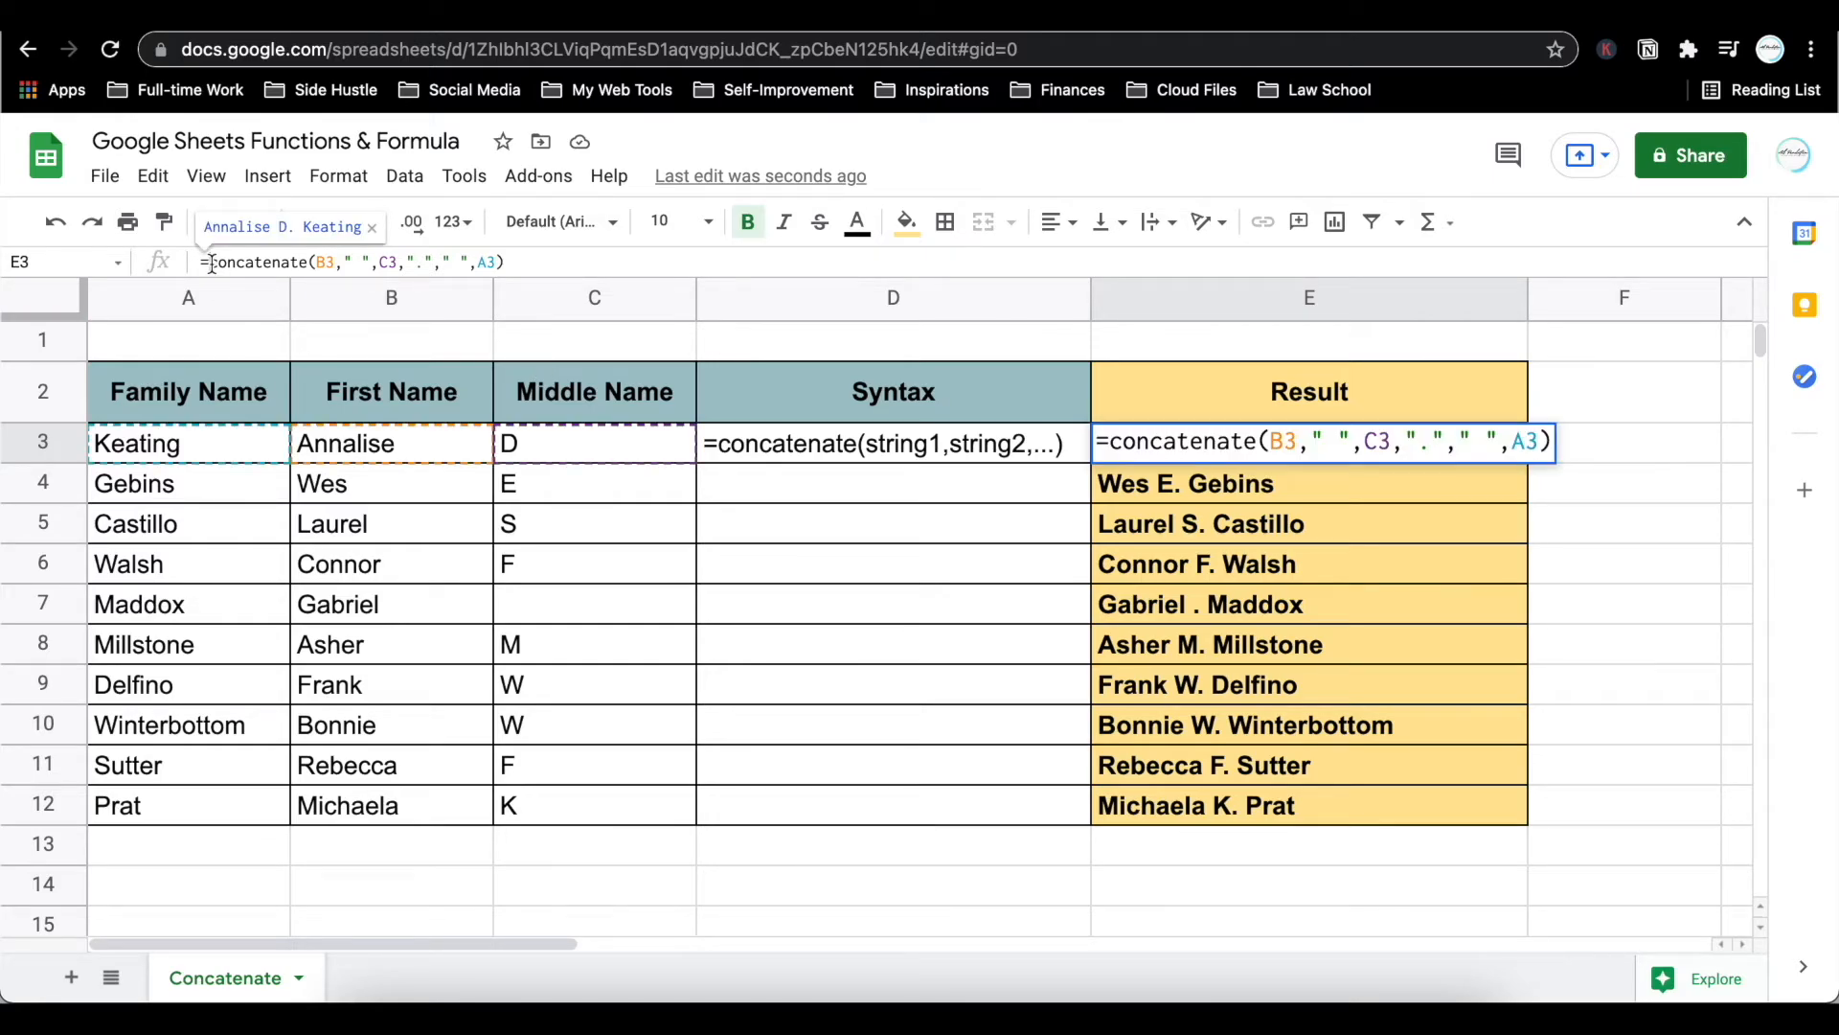
text(substit)
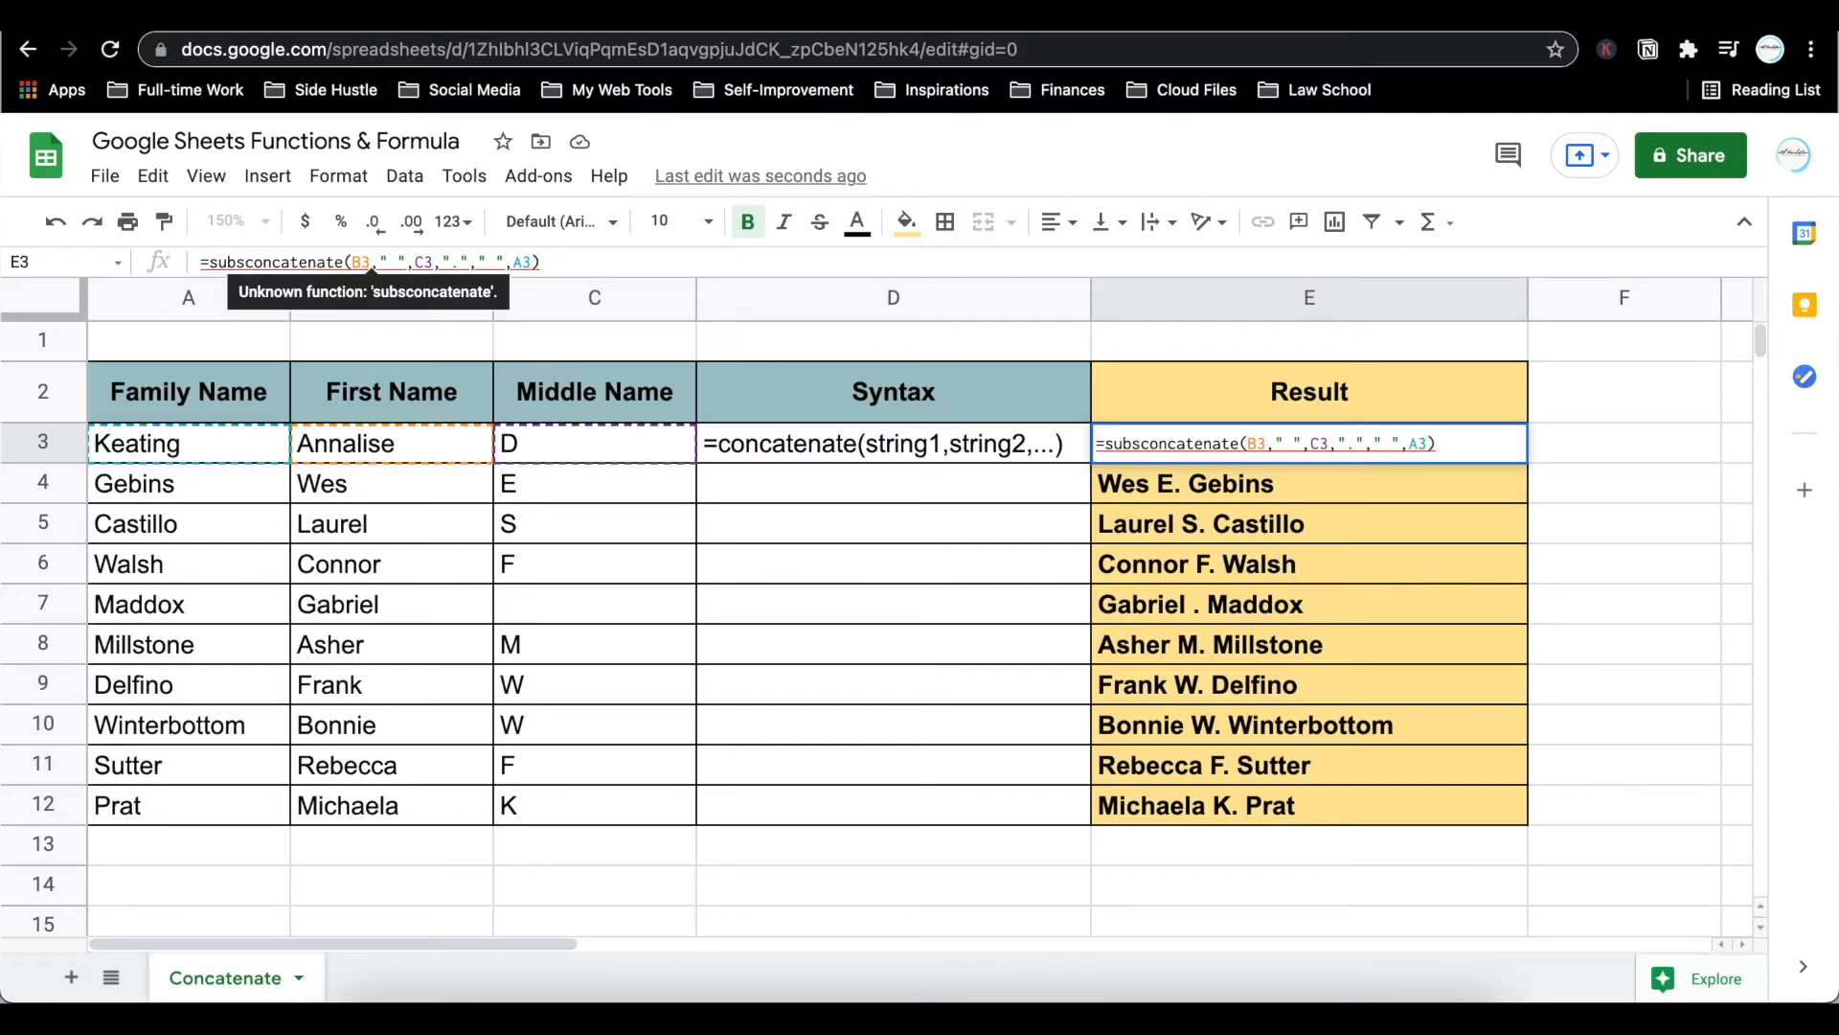
text(ute)
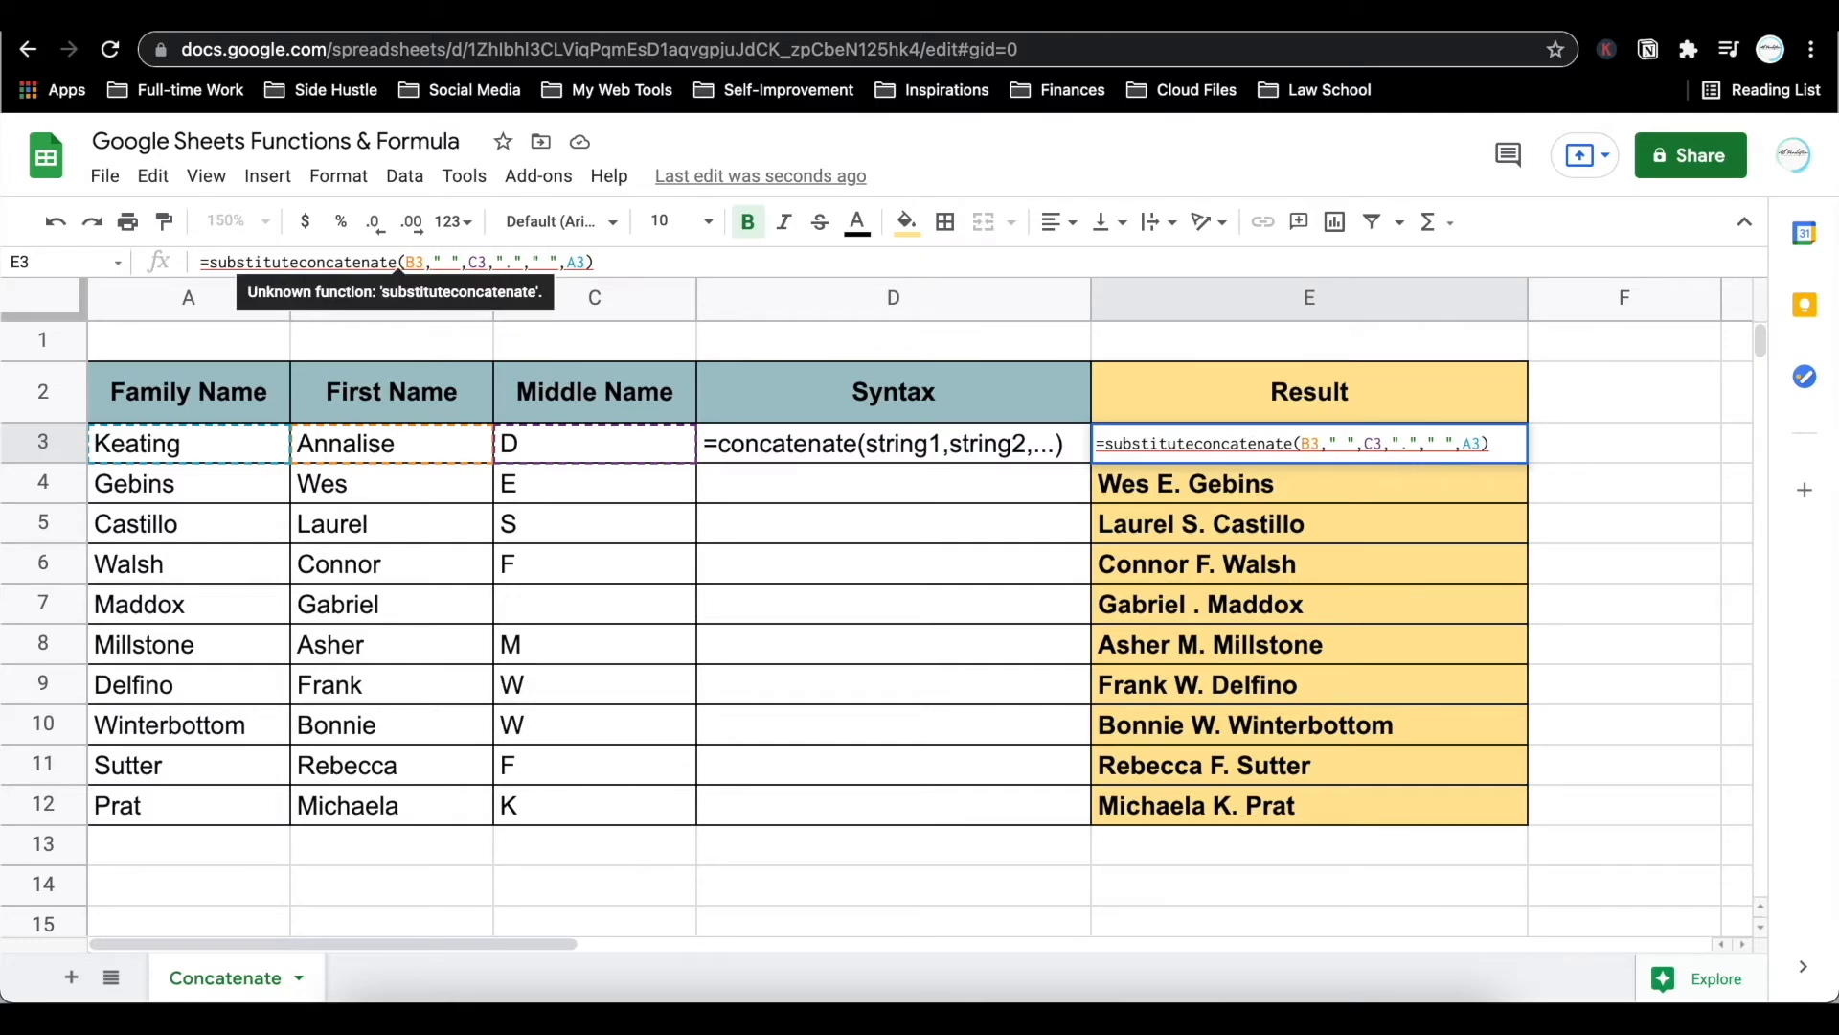
text(()
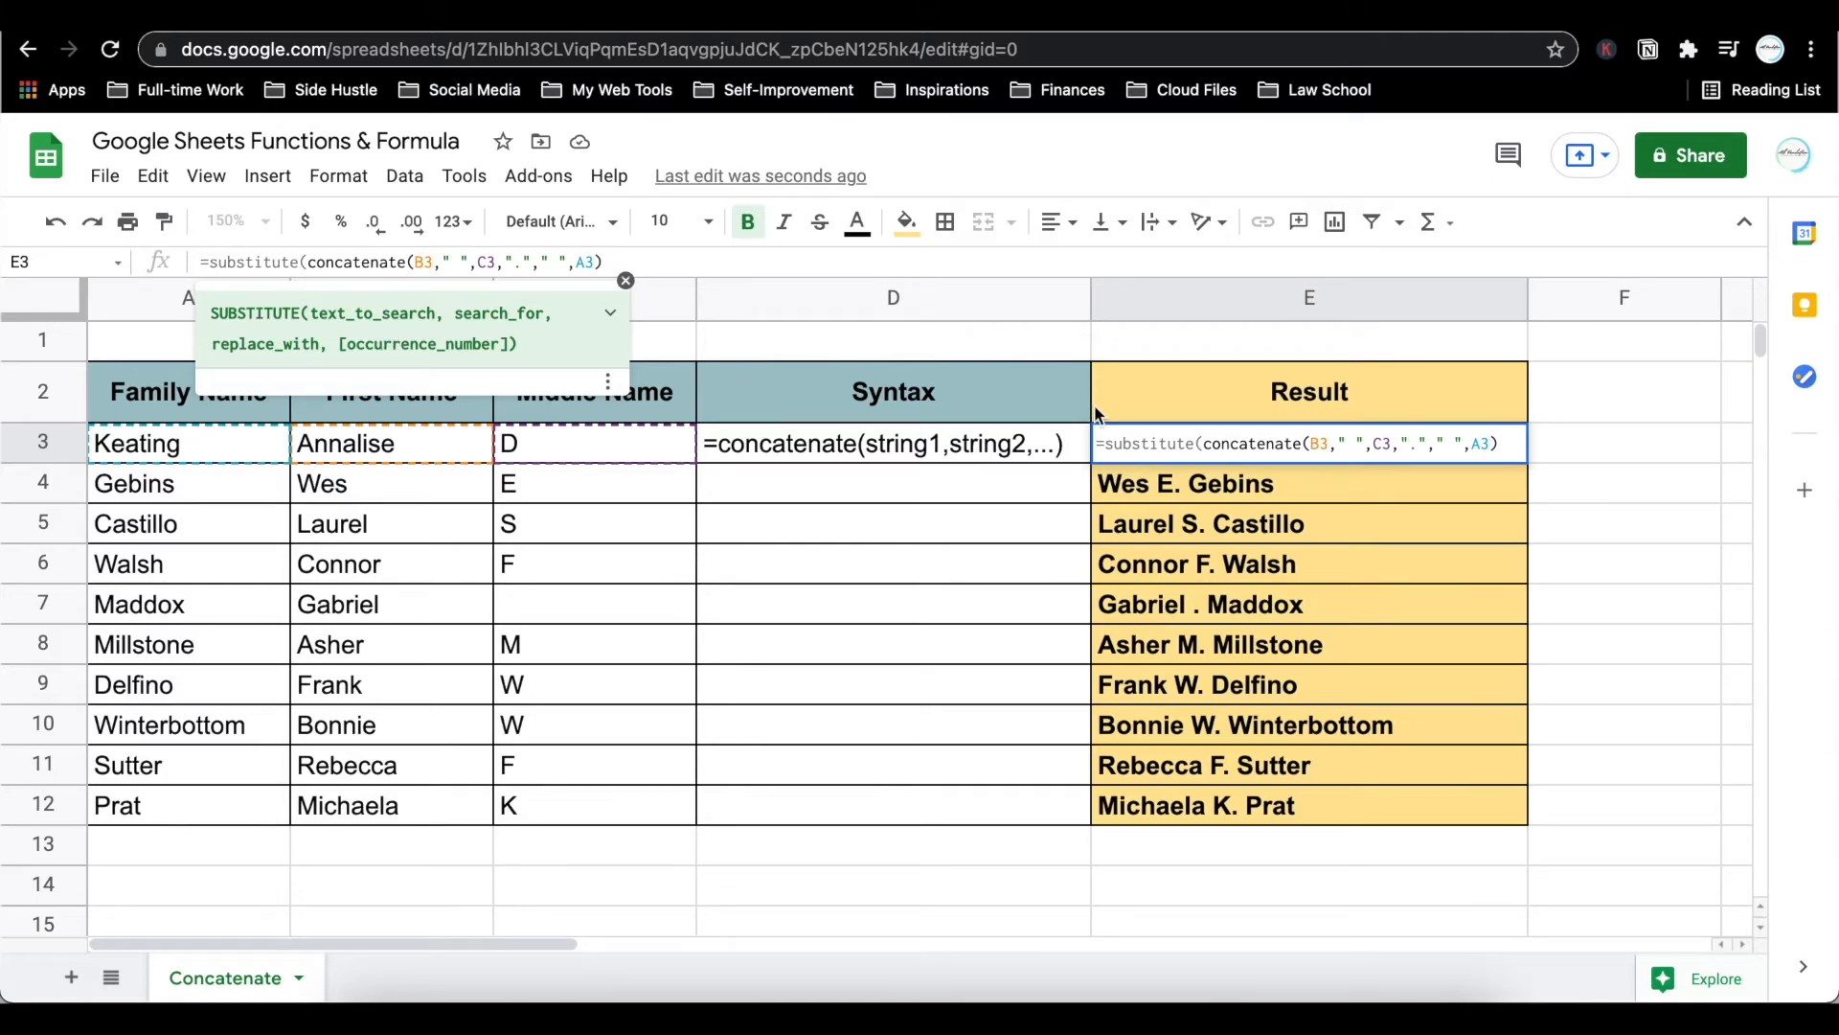
- Complete the E3 SUBSTITUTE with search text " .", replacement " " and occurrence argument false after the CONCATENATE
click(653, 261)
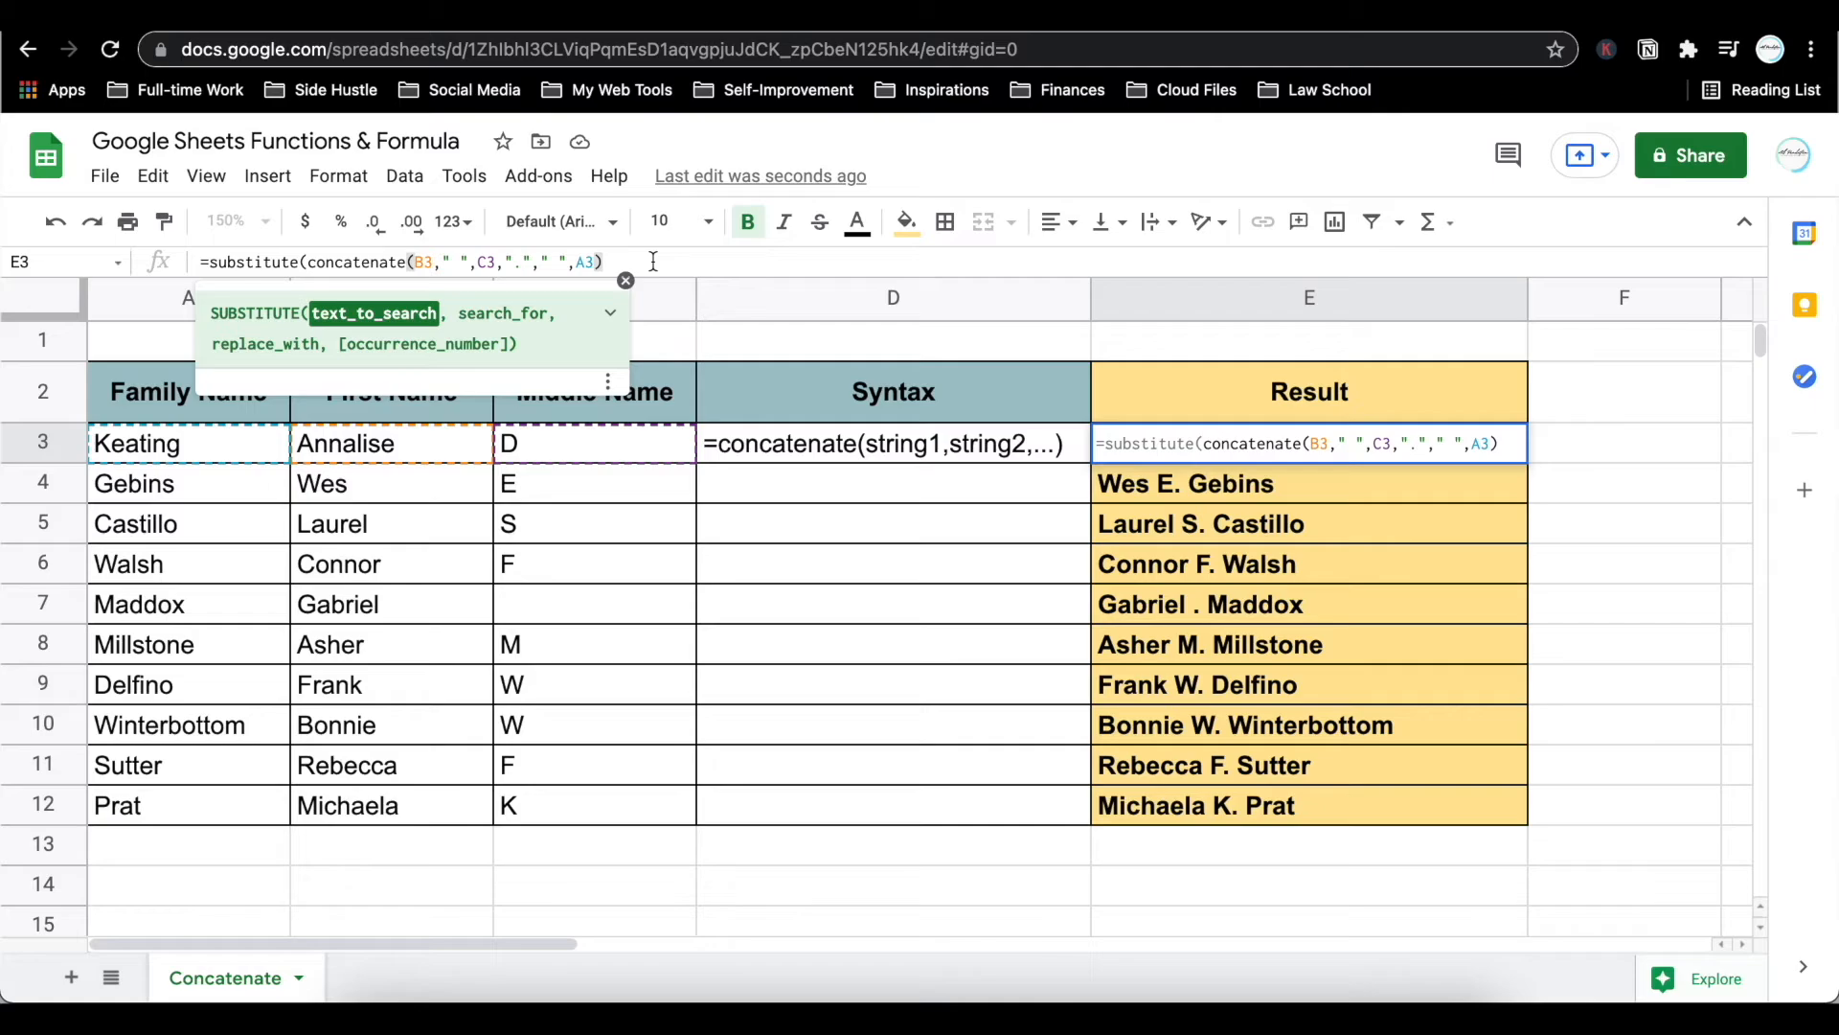
text(,)
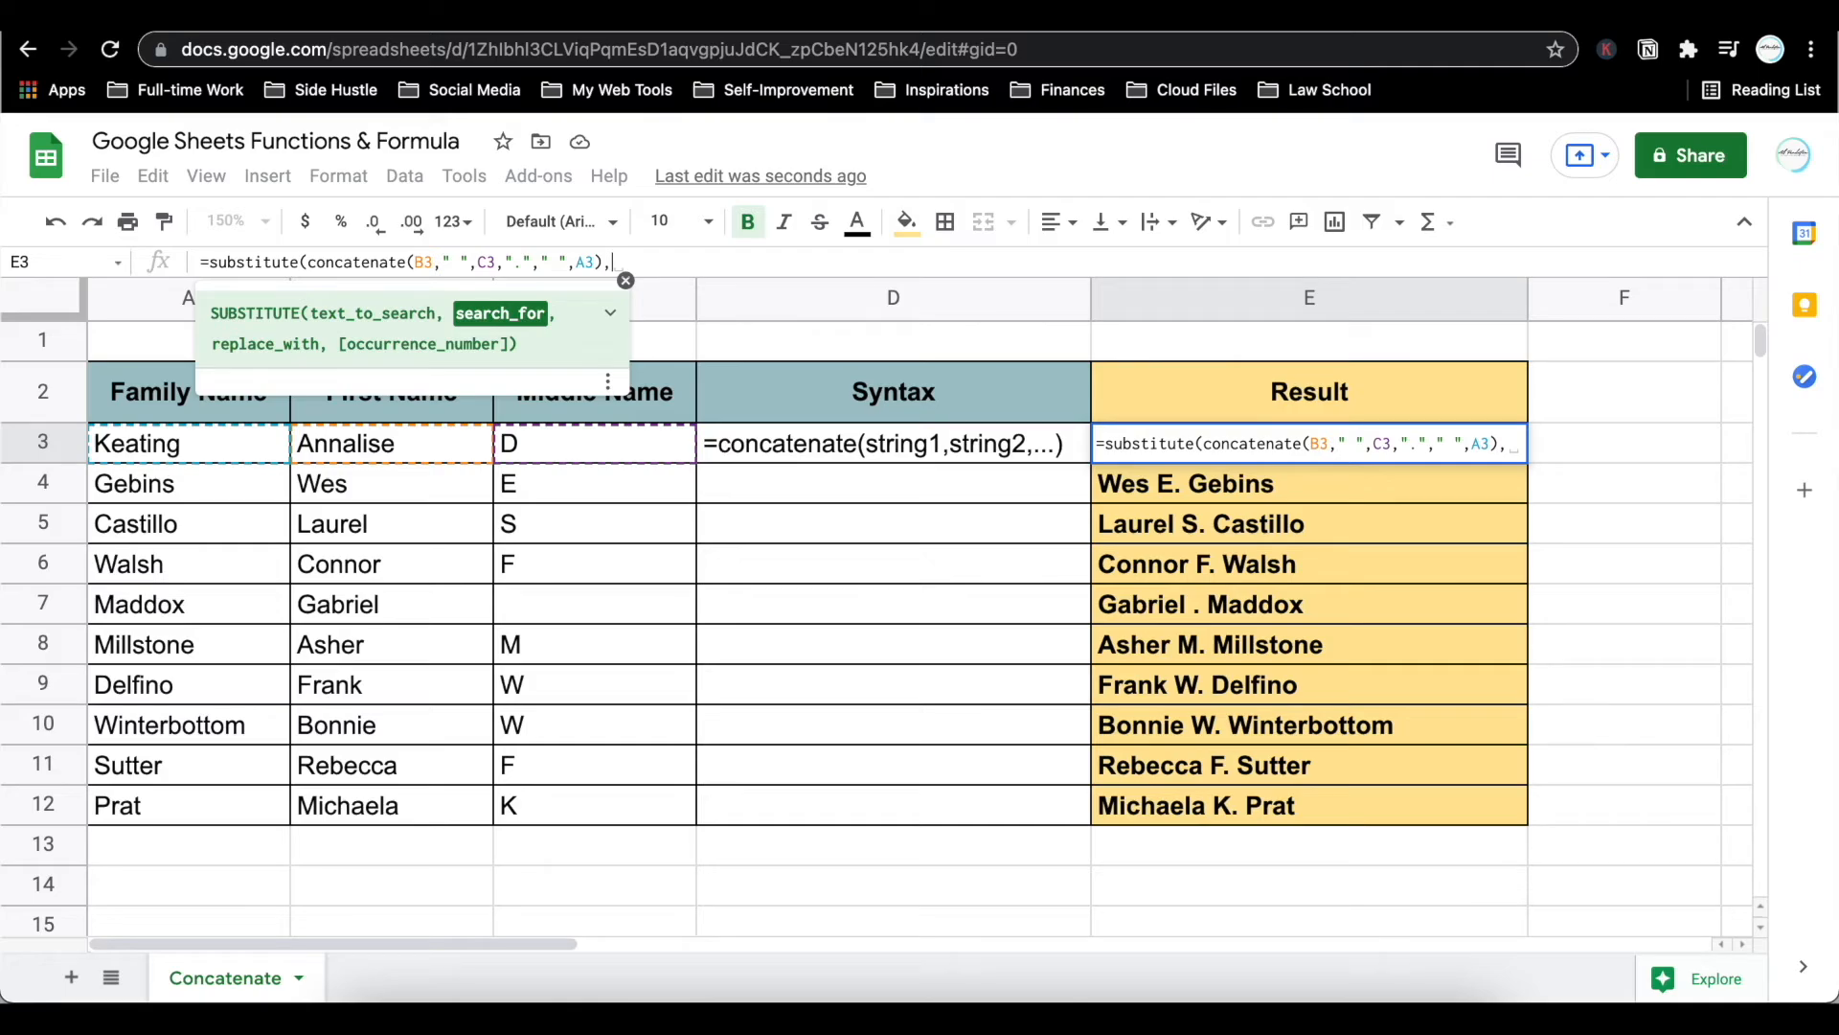
text(")
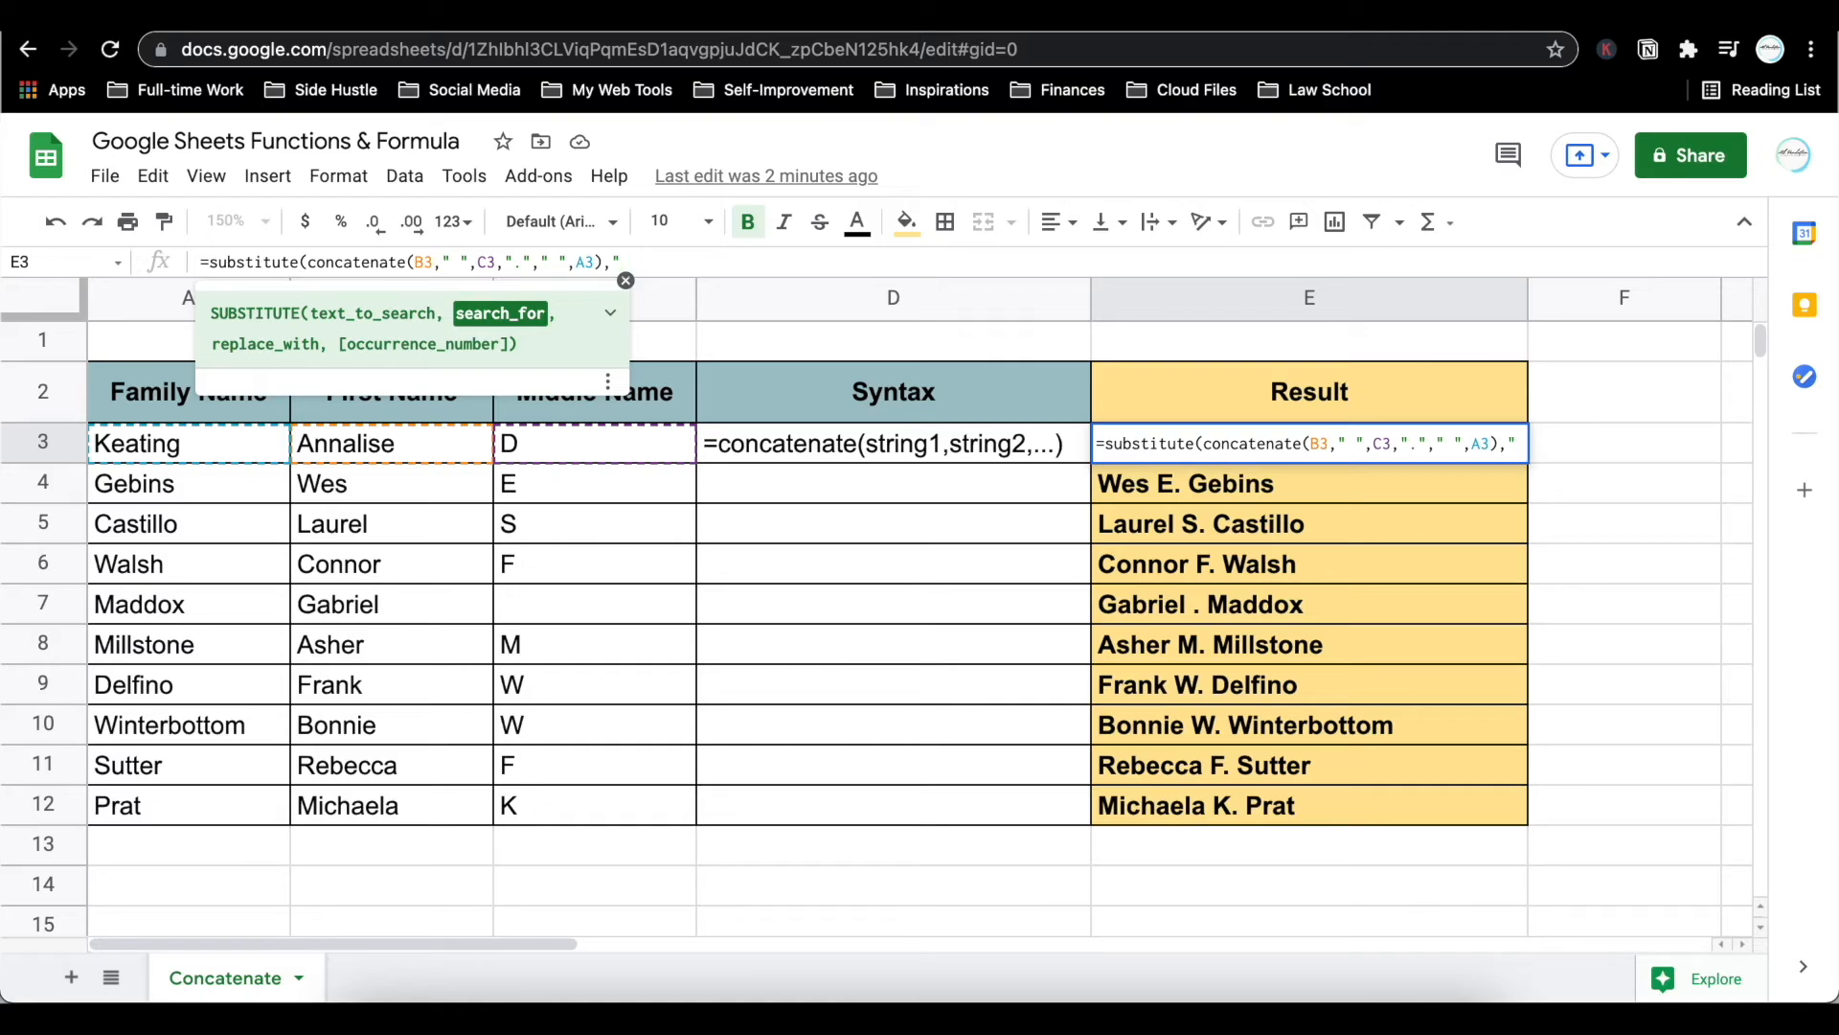
text( .",)
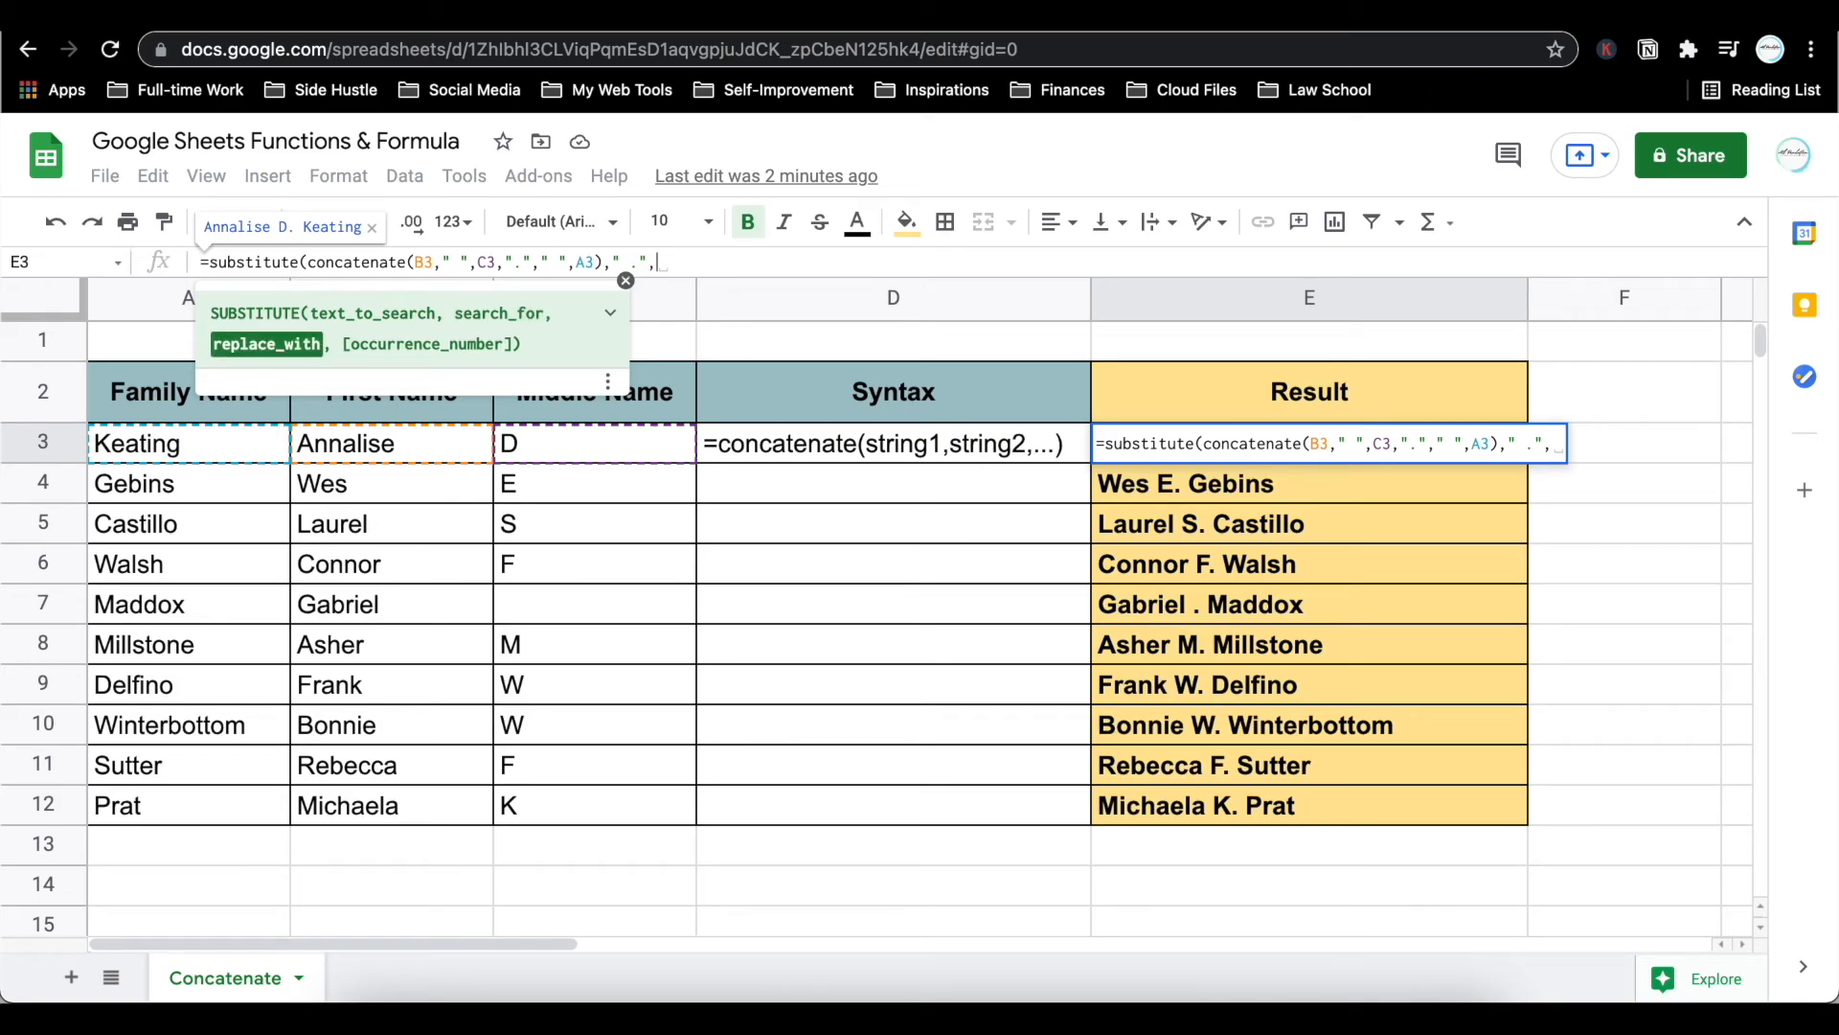
text(")
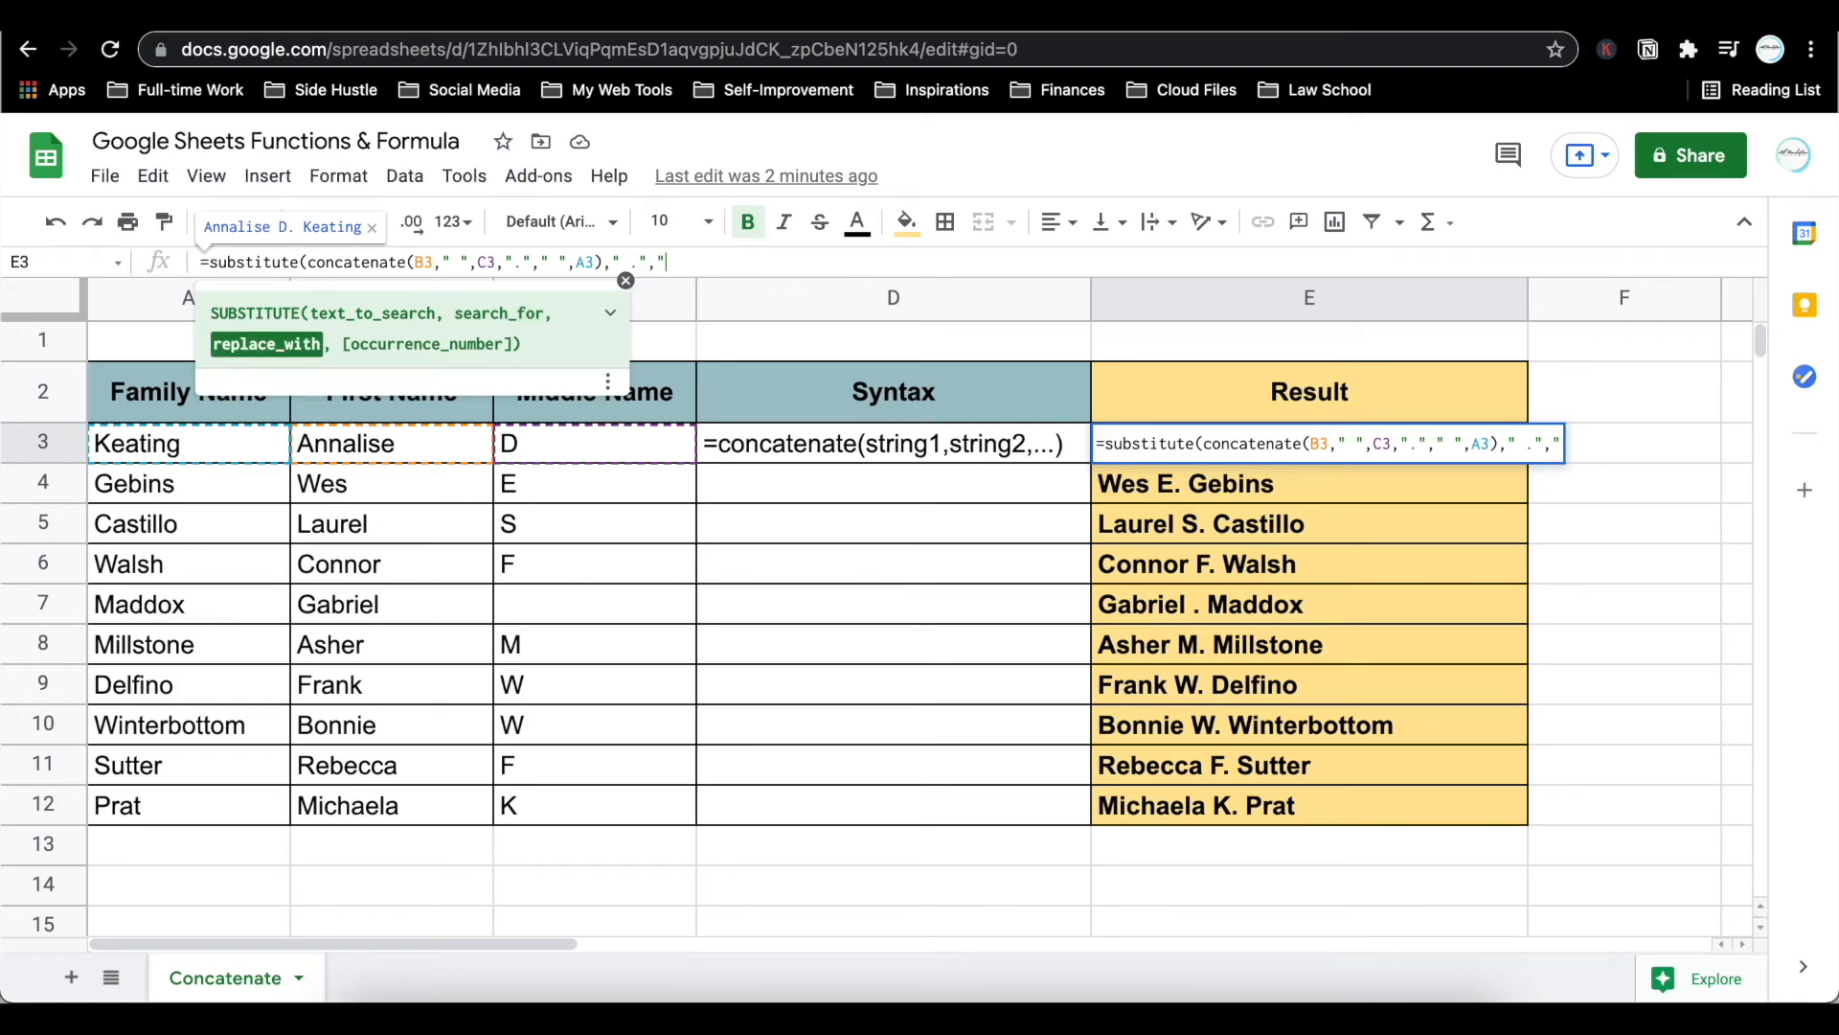
text( ")
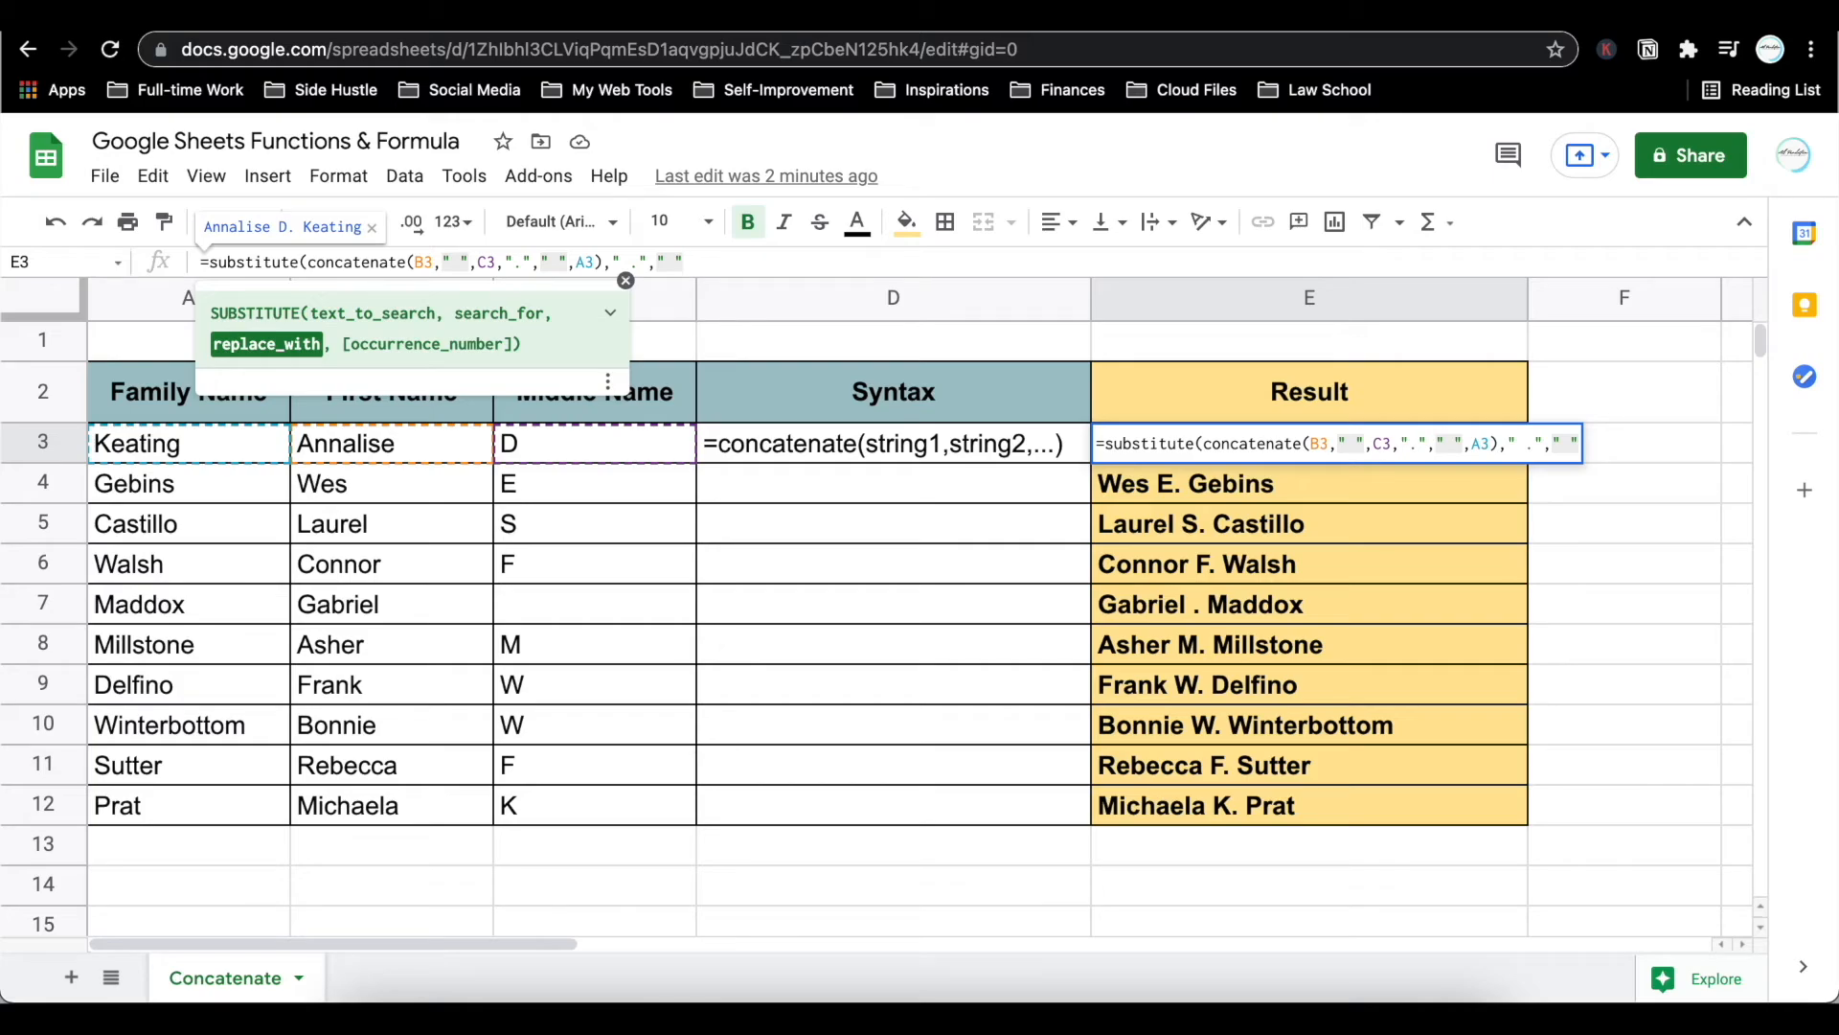
text(,false))
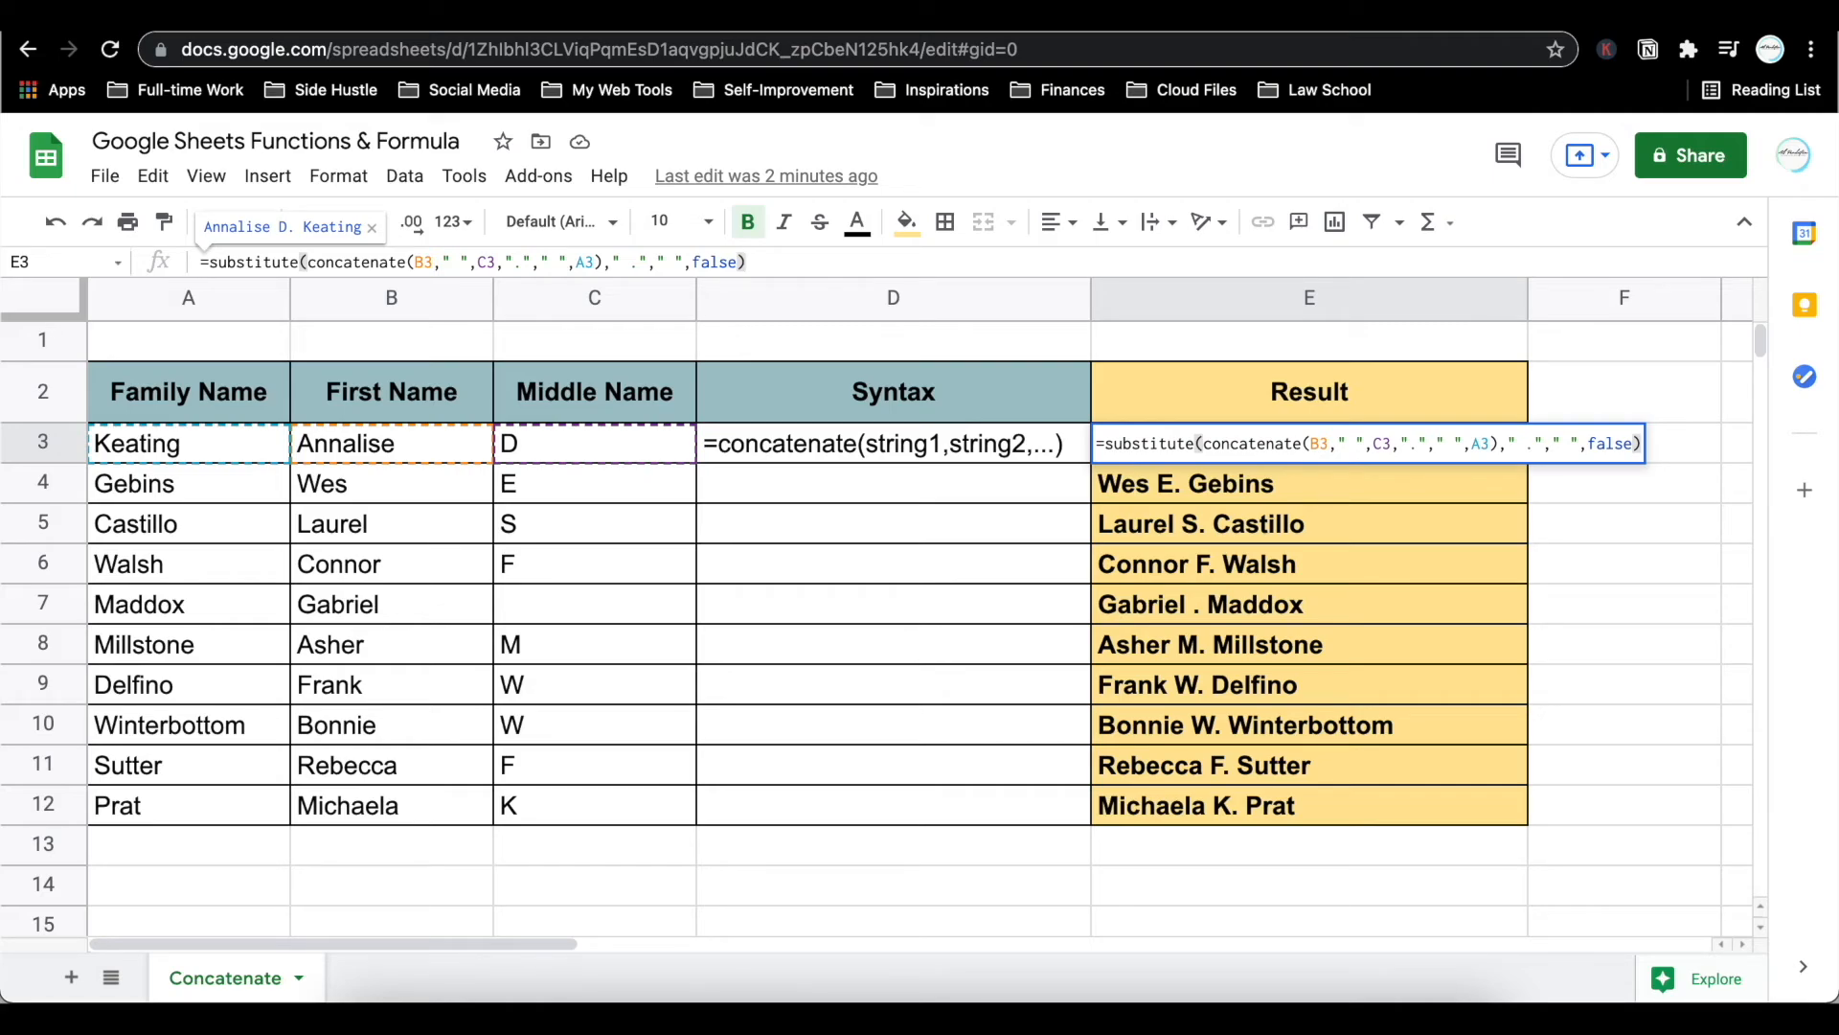
key(Return)
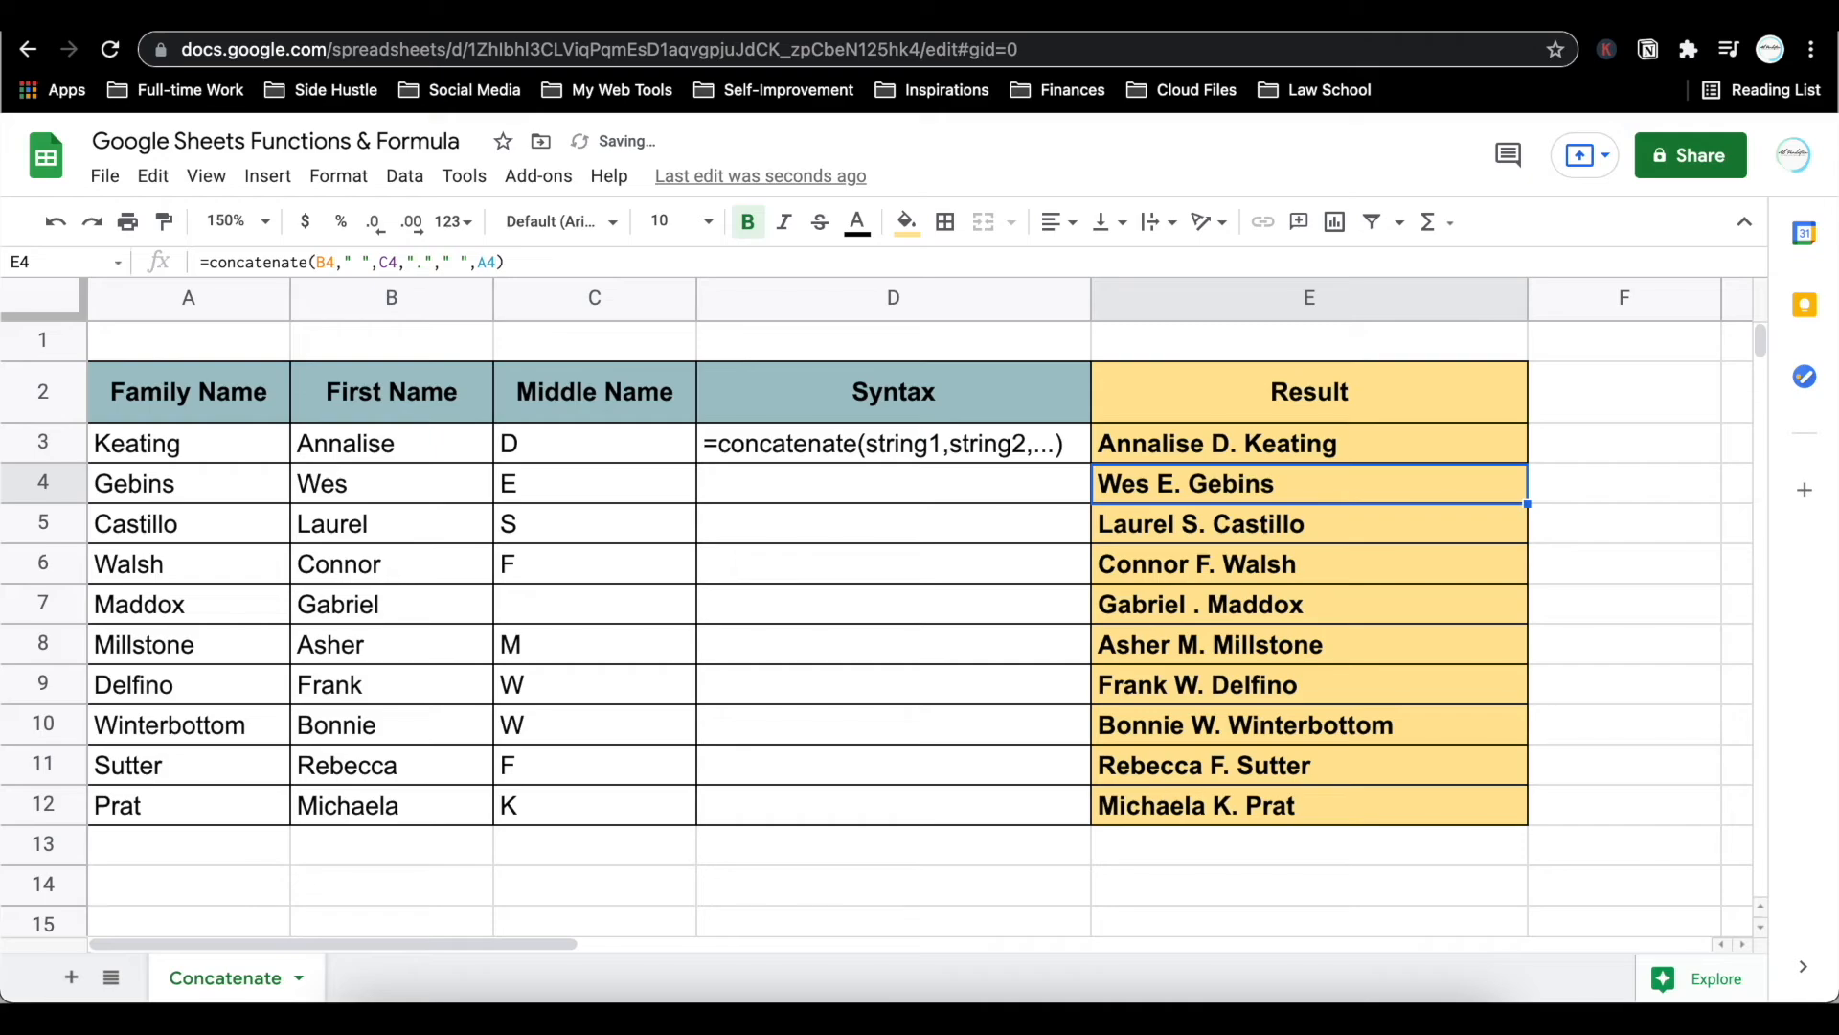
- Fill the E3 SUBSTITUTE formula down the Result column through E12 and check the row without a middle name
click(1226, 445)
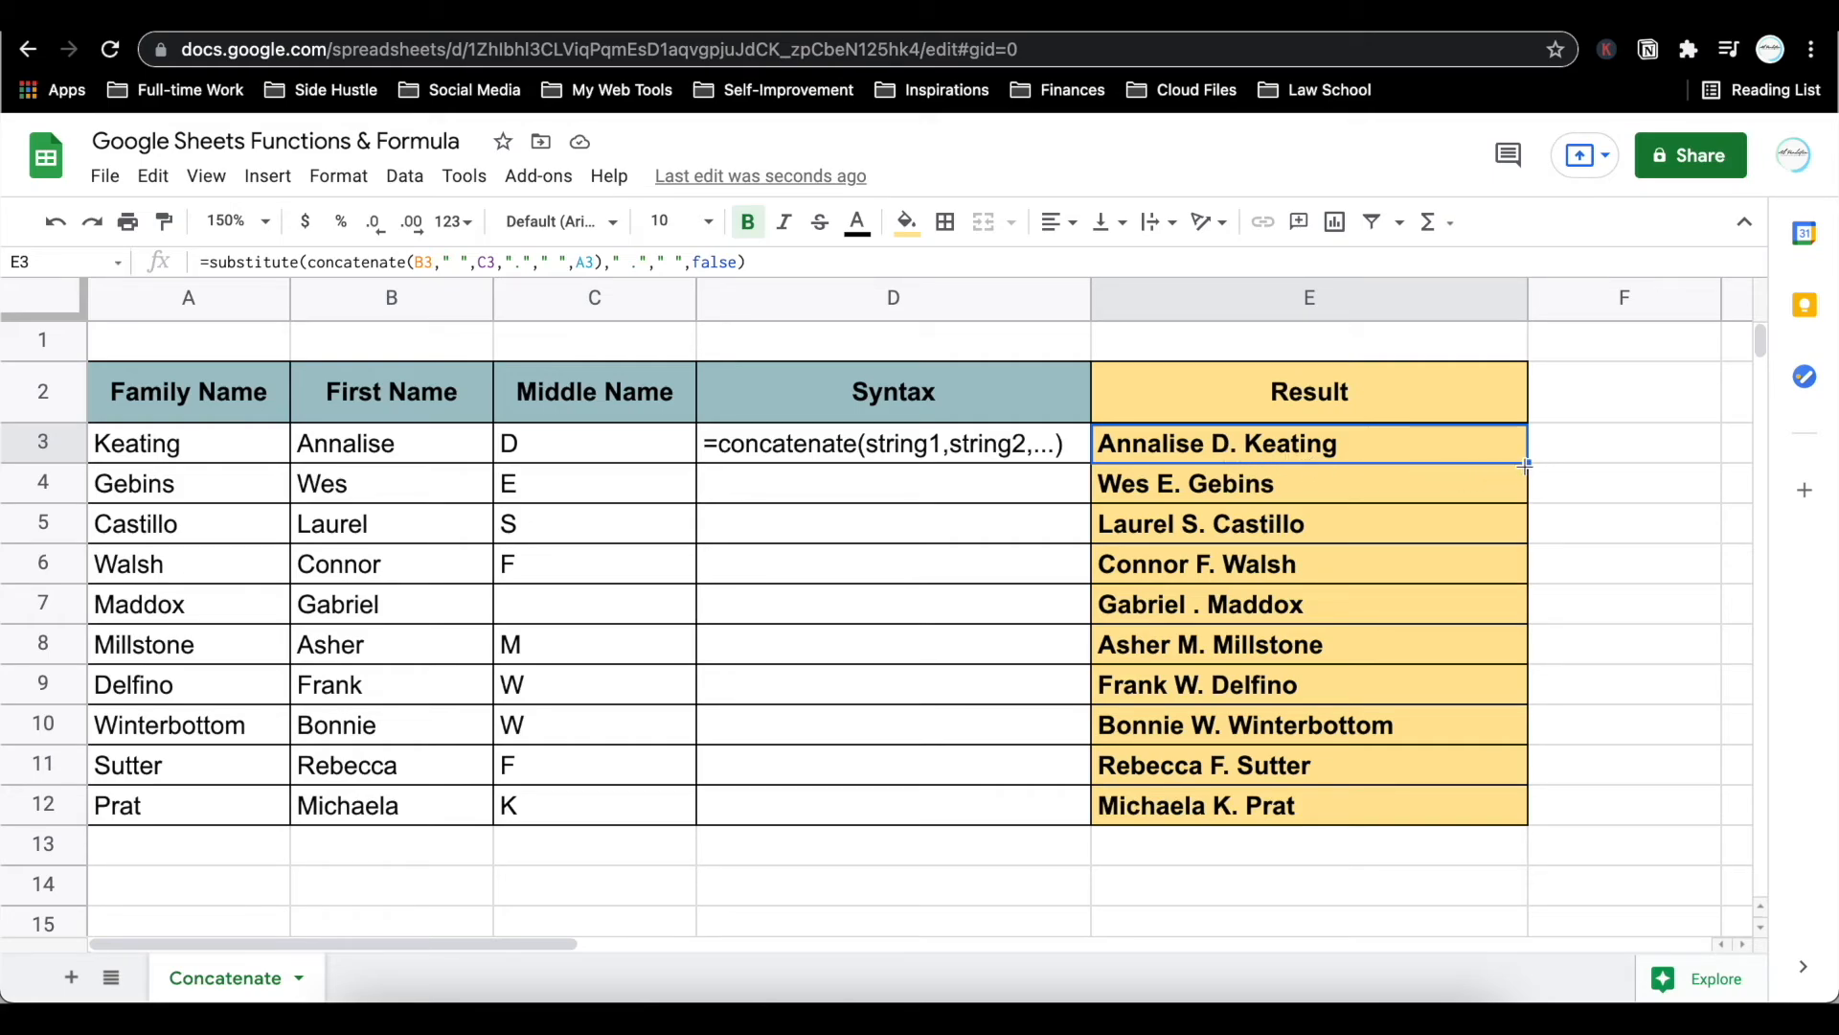
drag(1526, 464, 1519, 816)
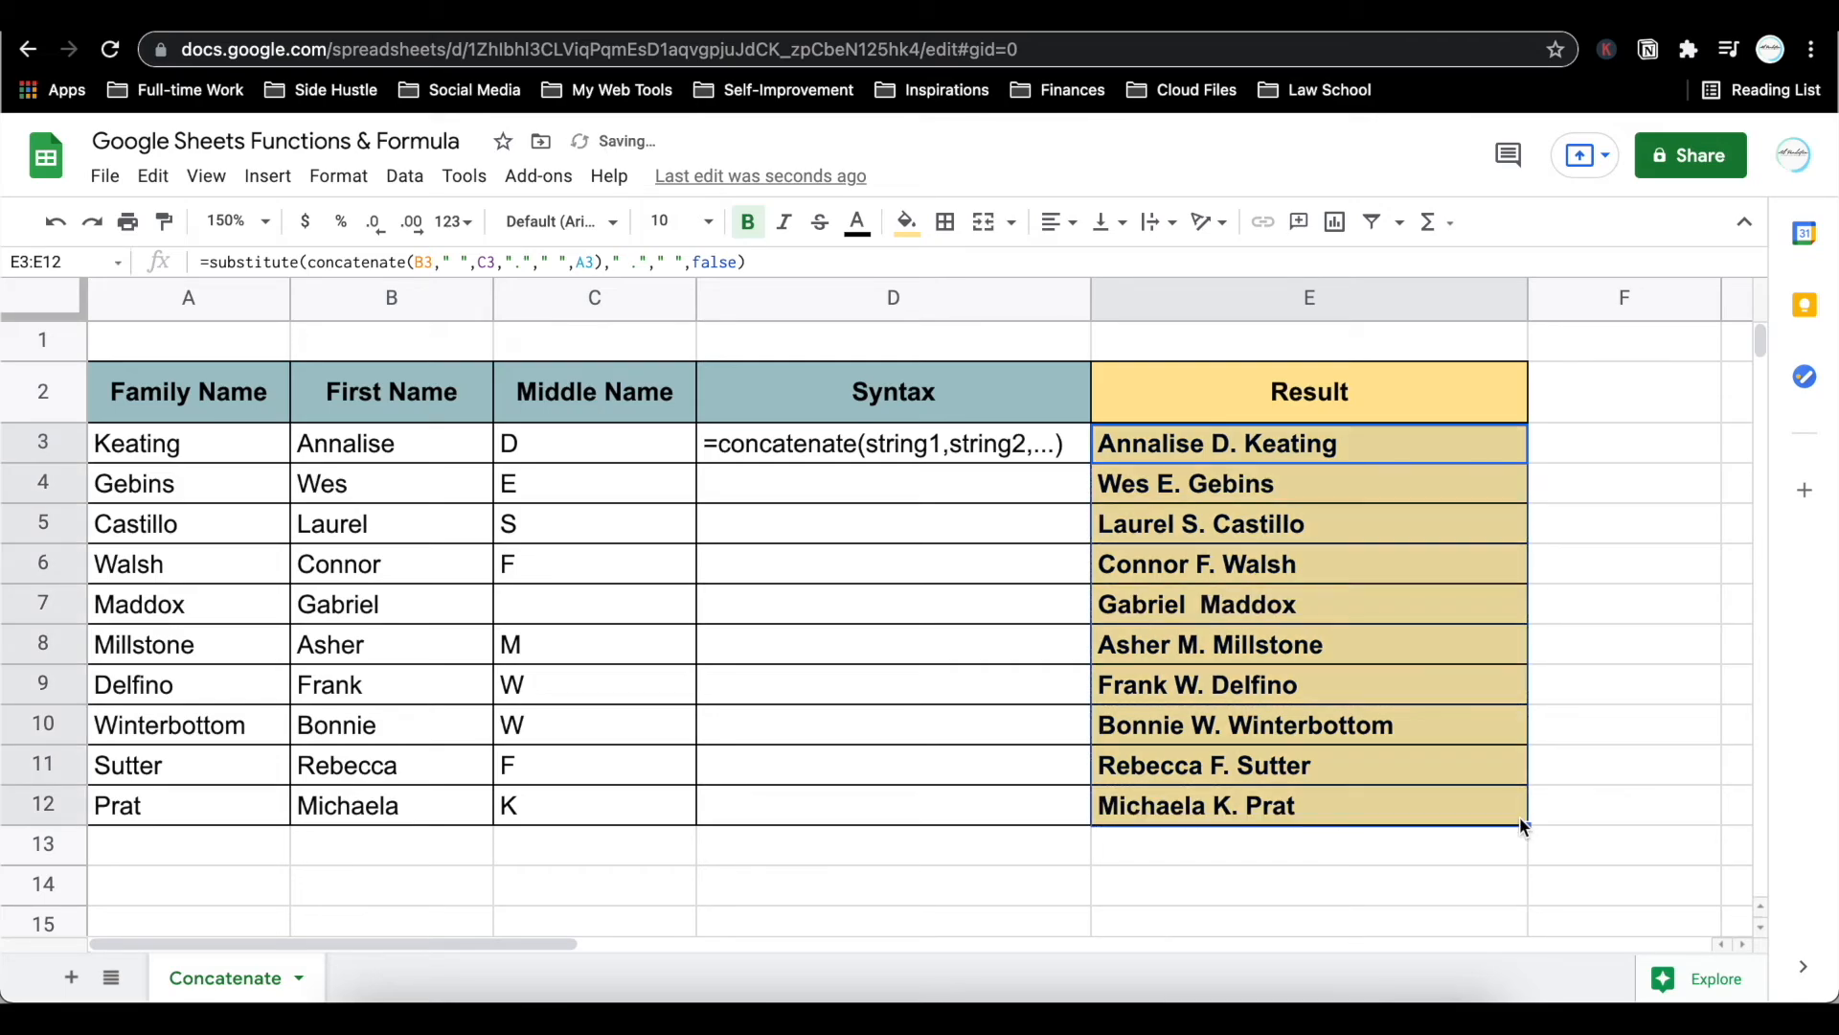
click(1262, 606)
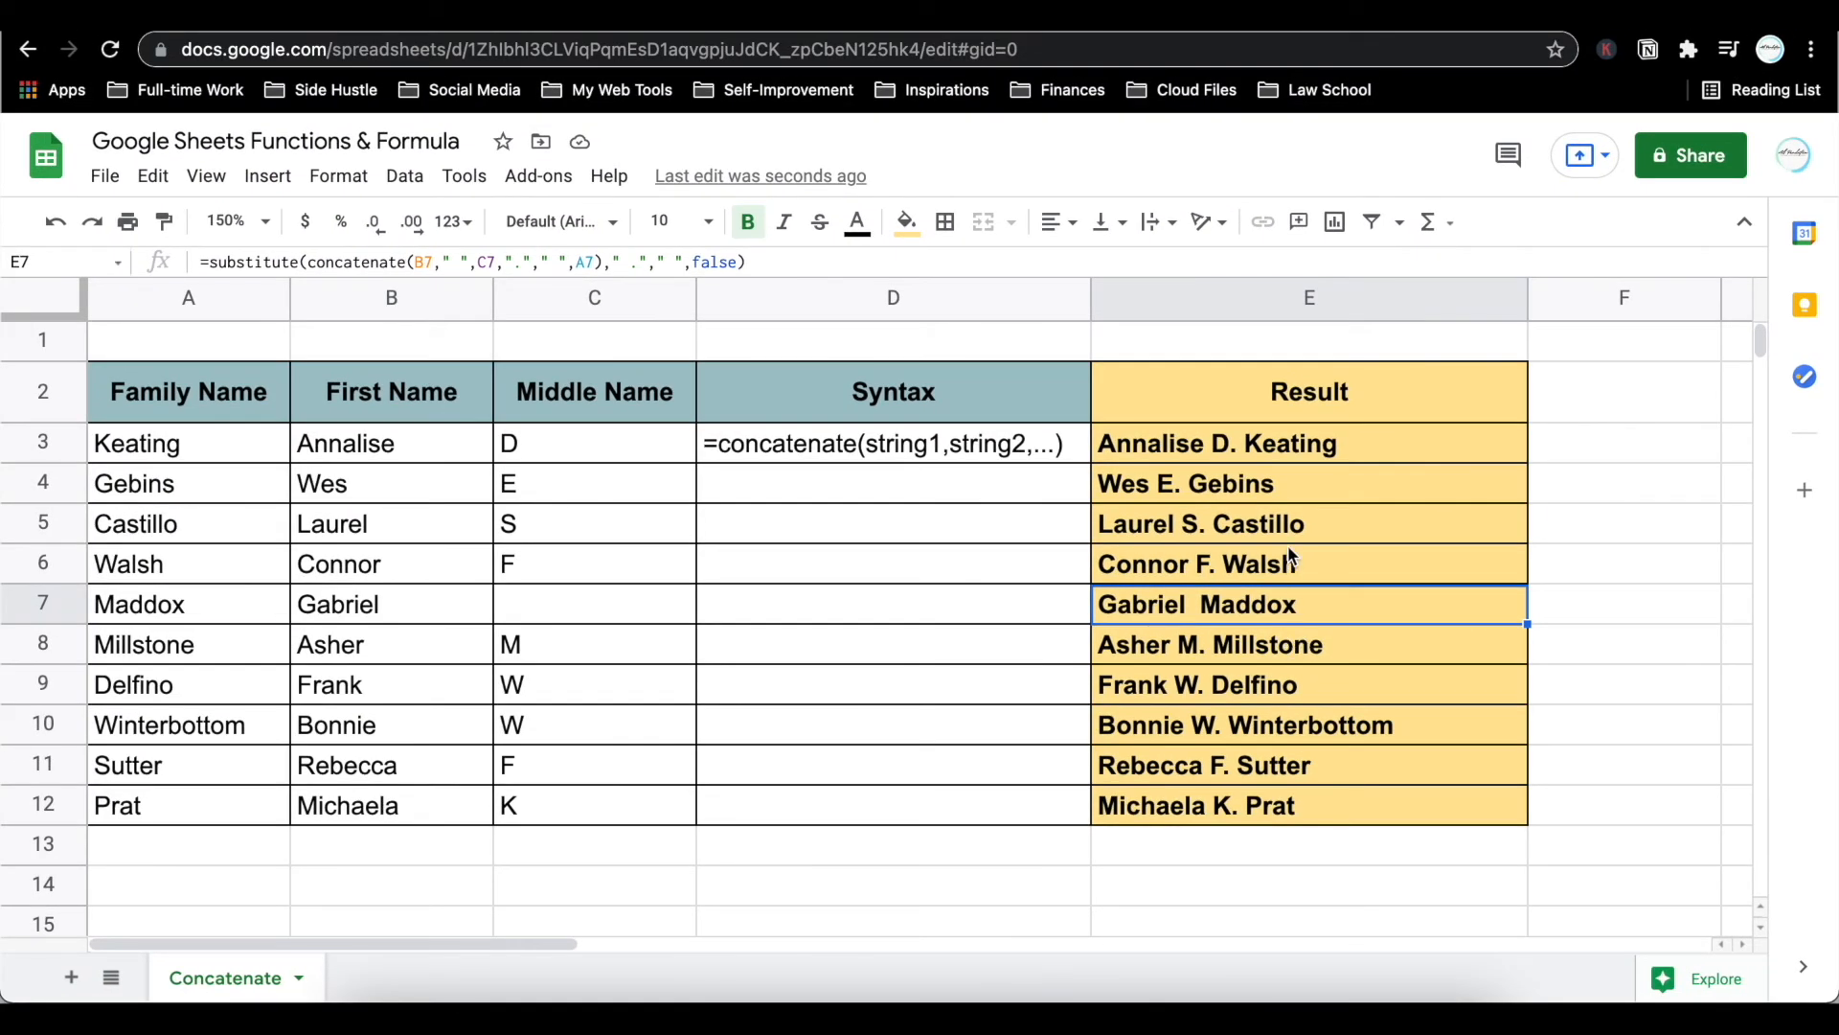
click(1320, 502)
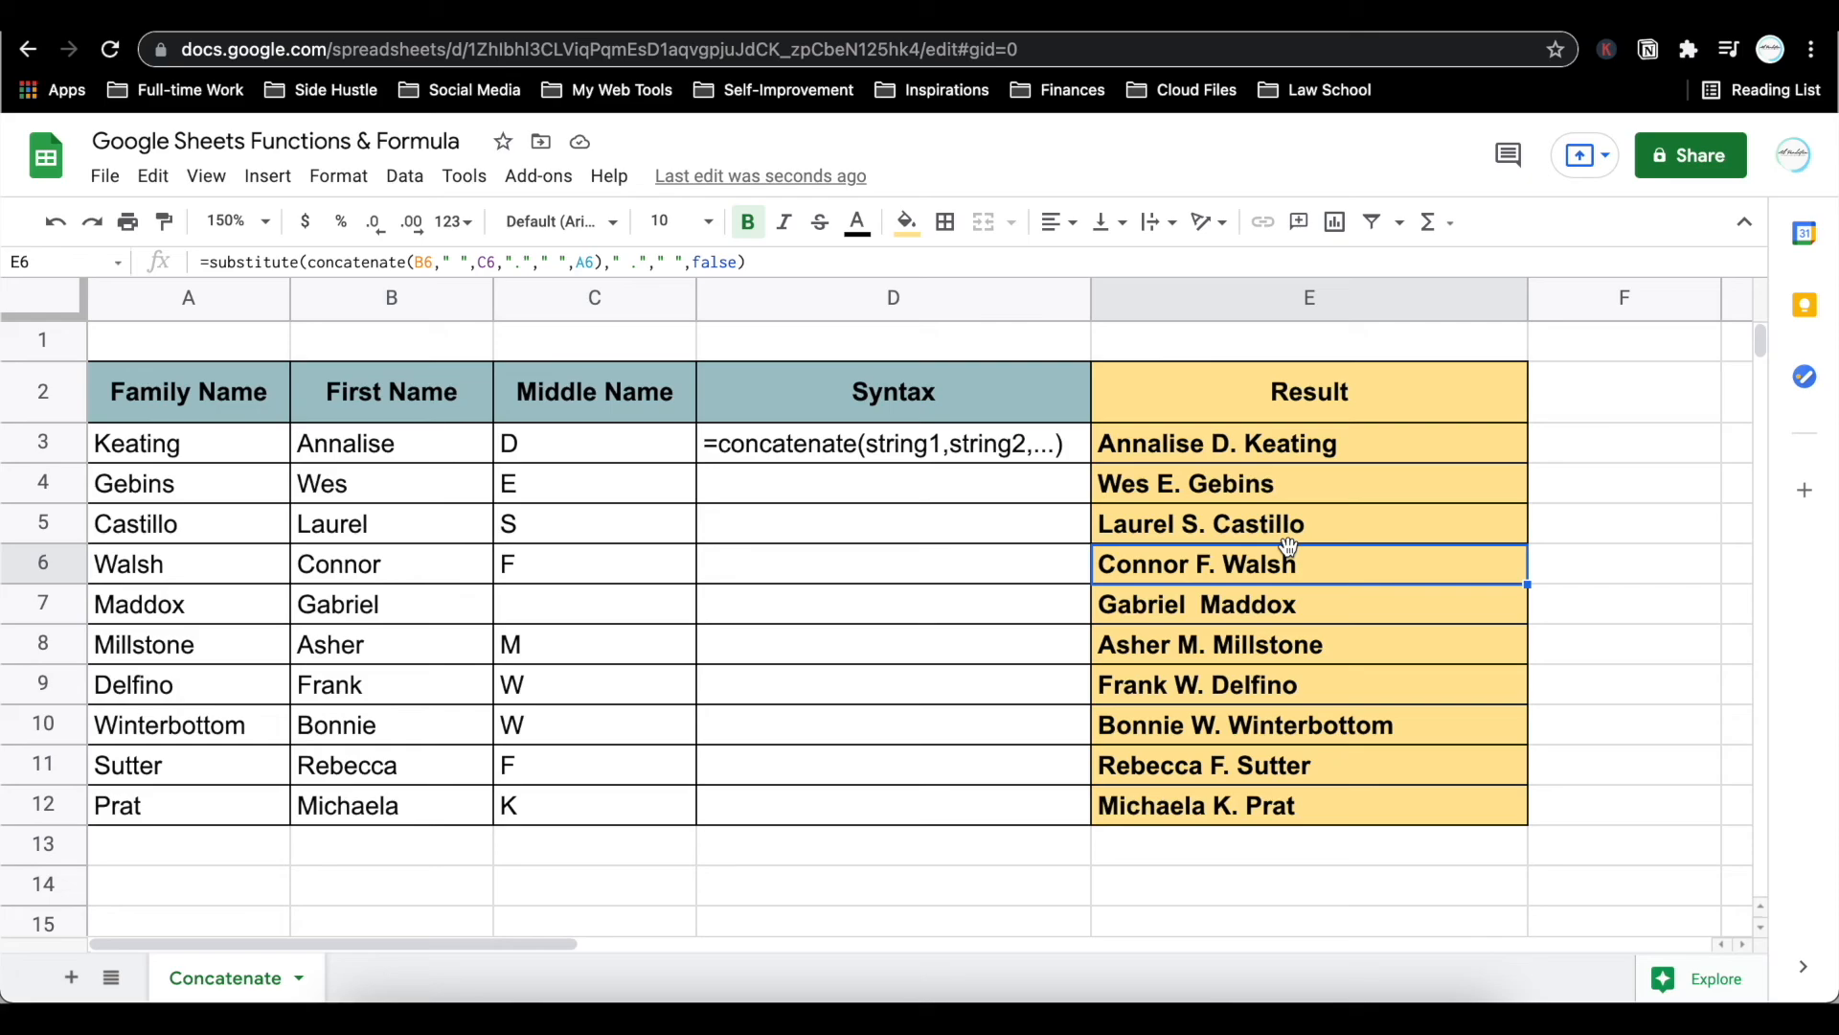